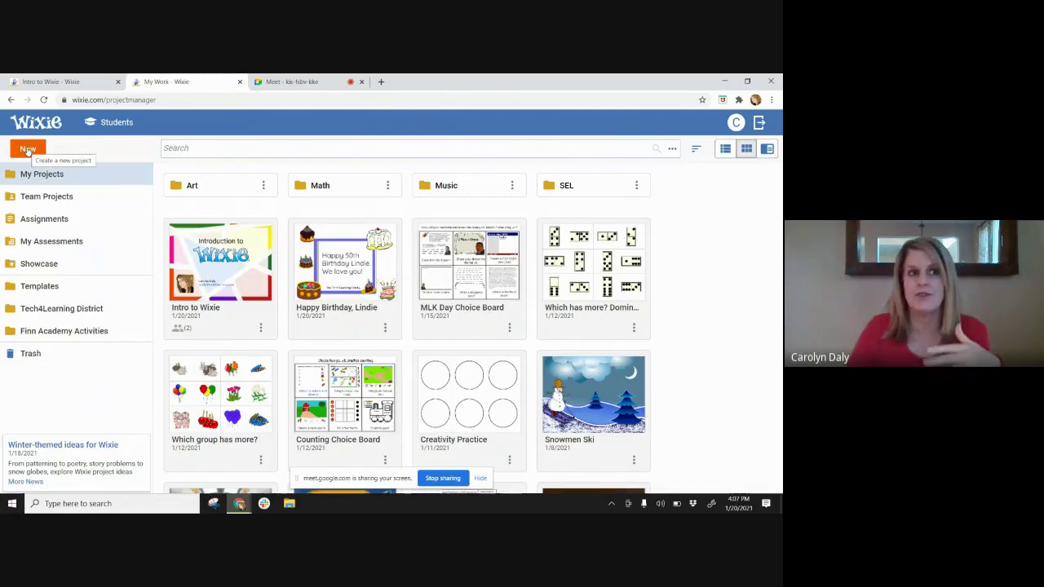
- Create a new project in Landscape orientation with one blank page
click(28, 150)
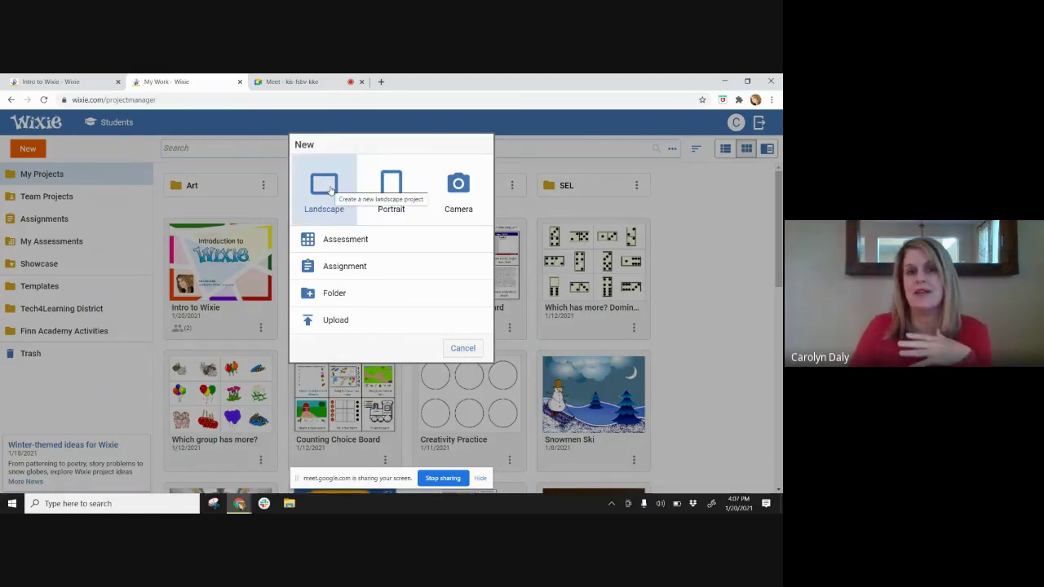
click(331, 189)
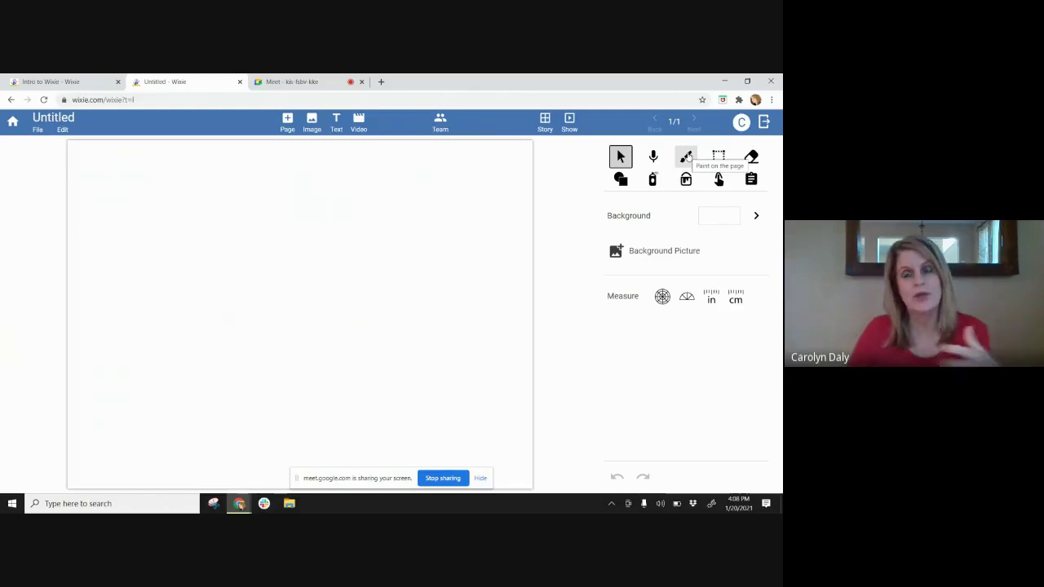
- Select the Paint brush, view More colors, return to the basic swatches, then bring up the account menu
click(688, 155)
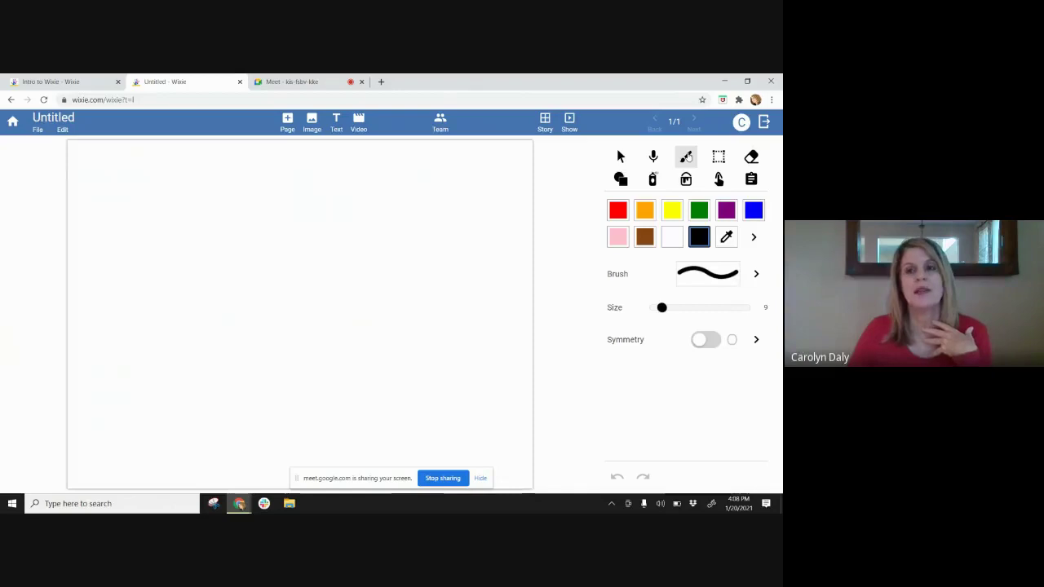
click(752, 237)
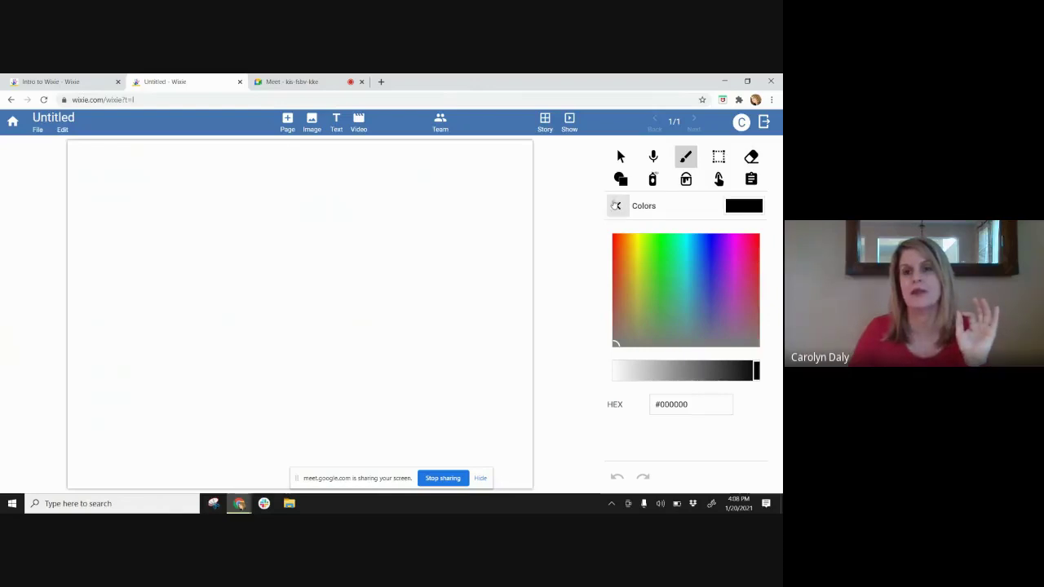
click(619, 205)
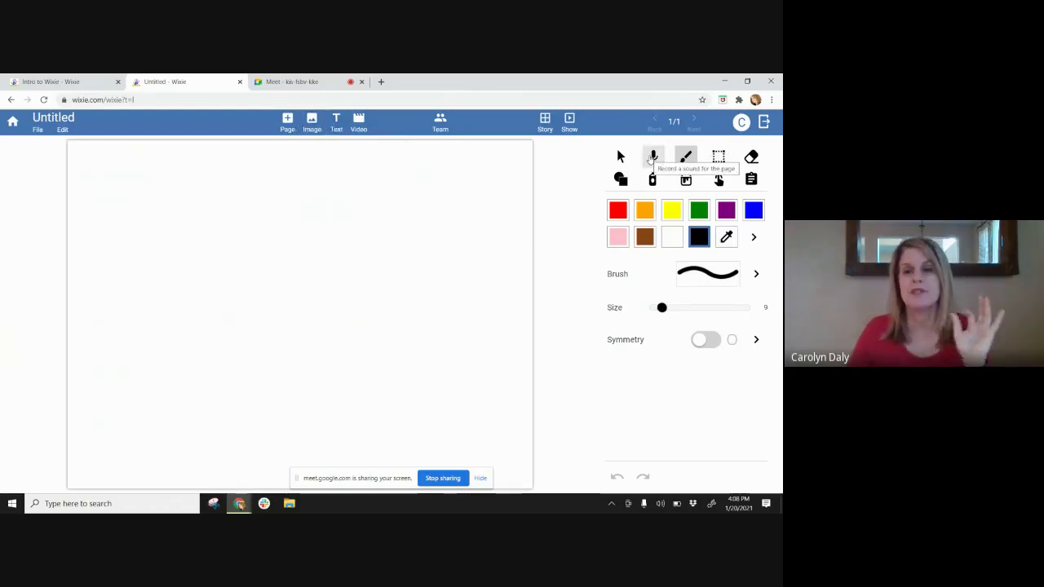
click(741, 123)
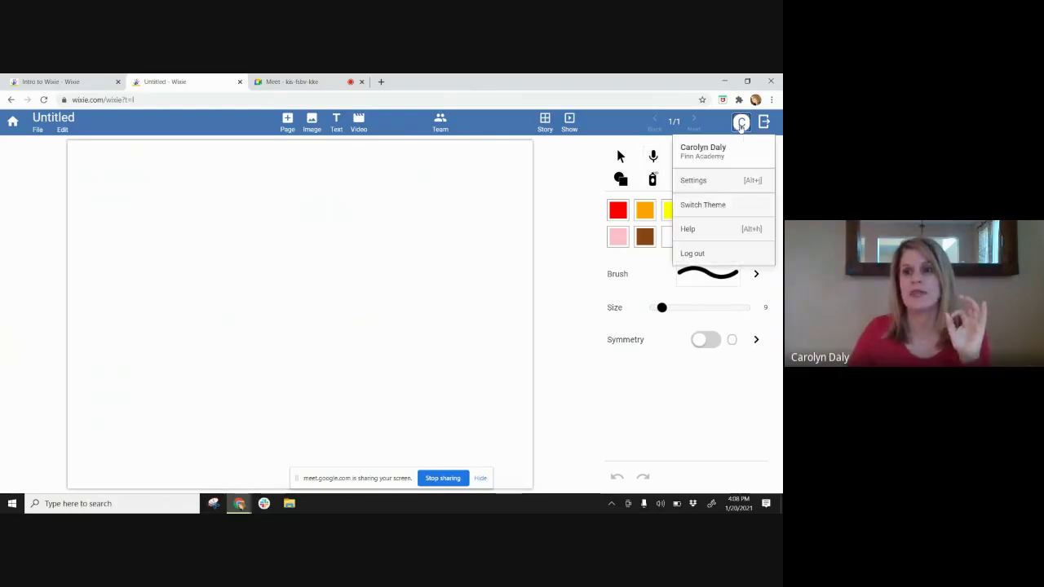
- Switch to the light-blue theme, then select the pencil Paint tool and enlarge its size
click(737, 205)
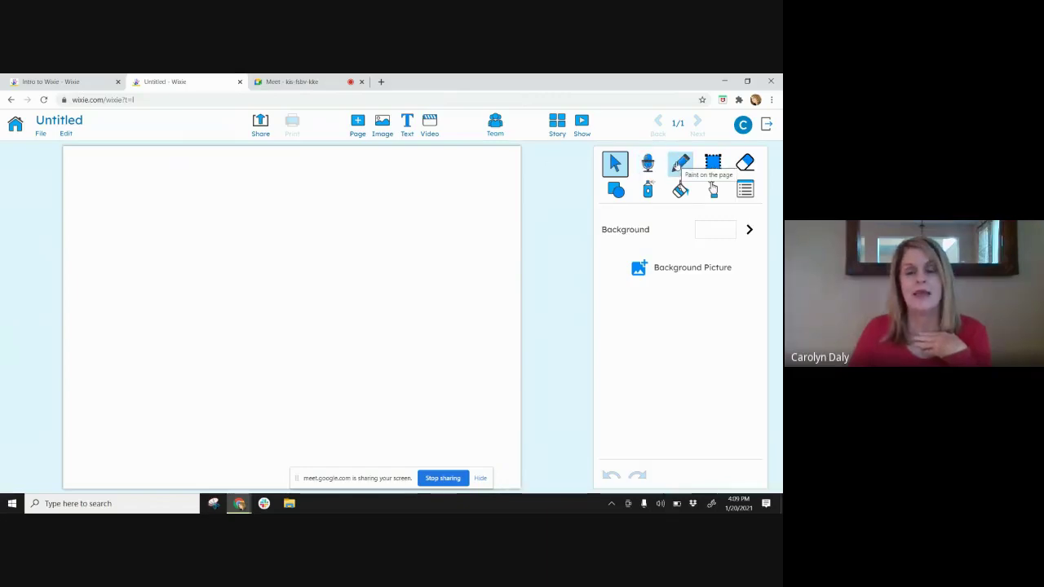
click(680, 165)
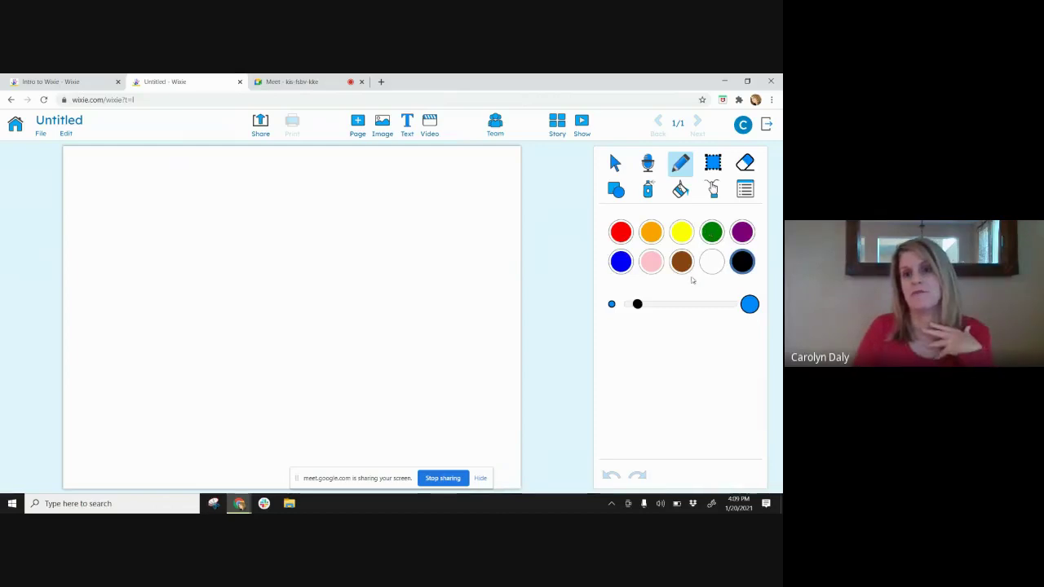
mouse_move(637, 304)
mouse_down()
mouse_move(628, 305)
mouse_move(655, 304)
mouse_up()
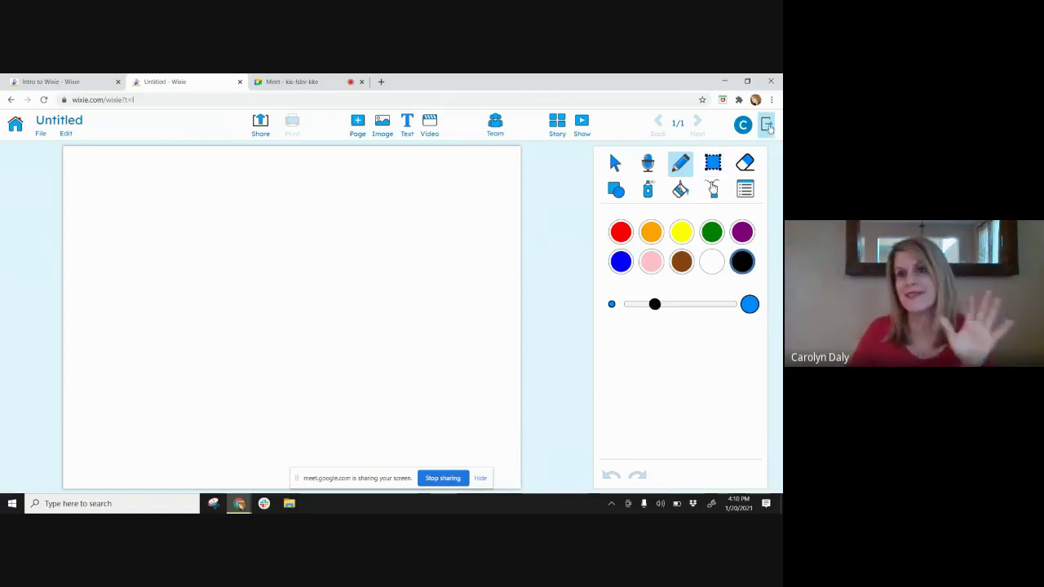
- Use the account menu's Switch Theme option to restore the dark-blue theme
click(742, 124)
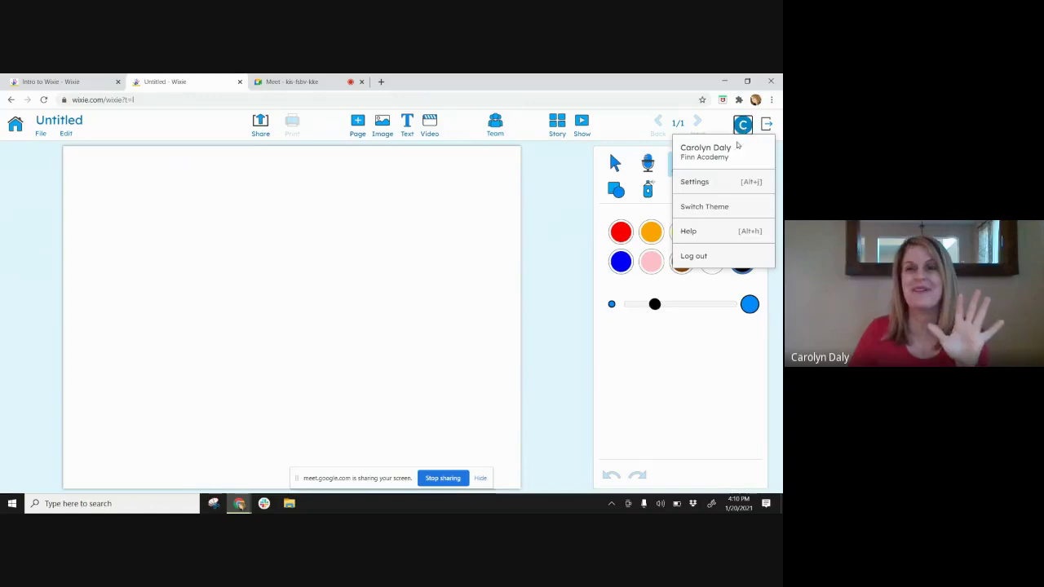
click(721, 207)
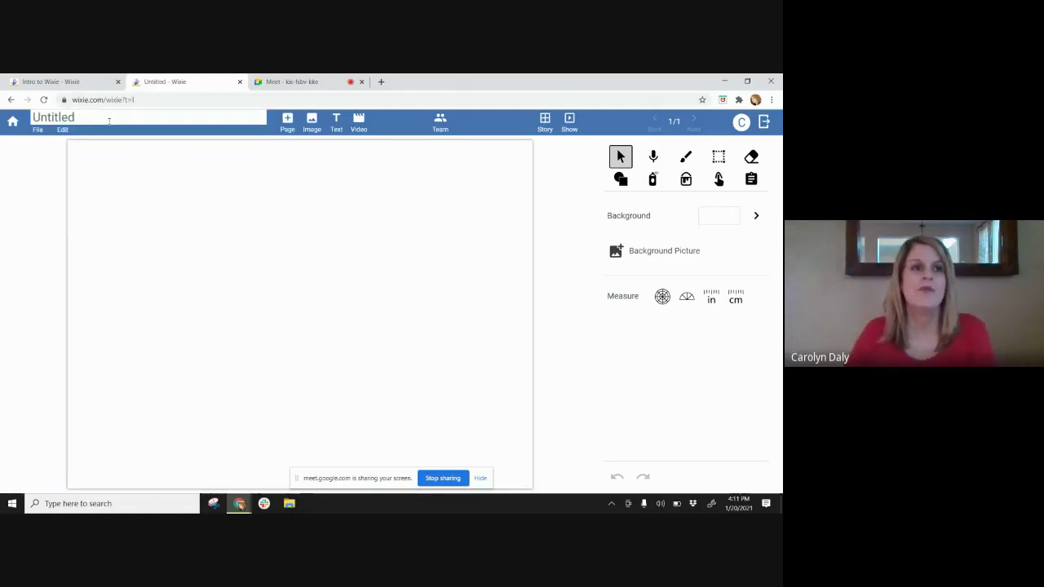
- Rename the untitled project to 'Diving'
click(187, 118)
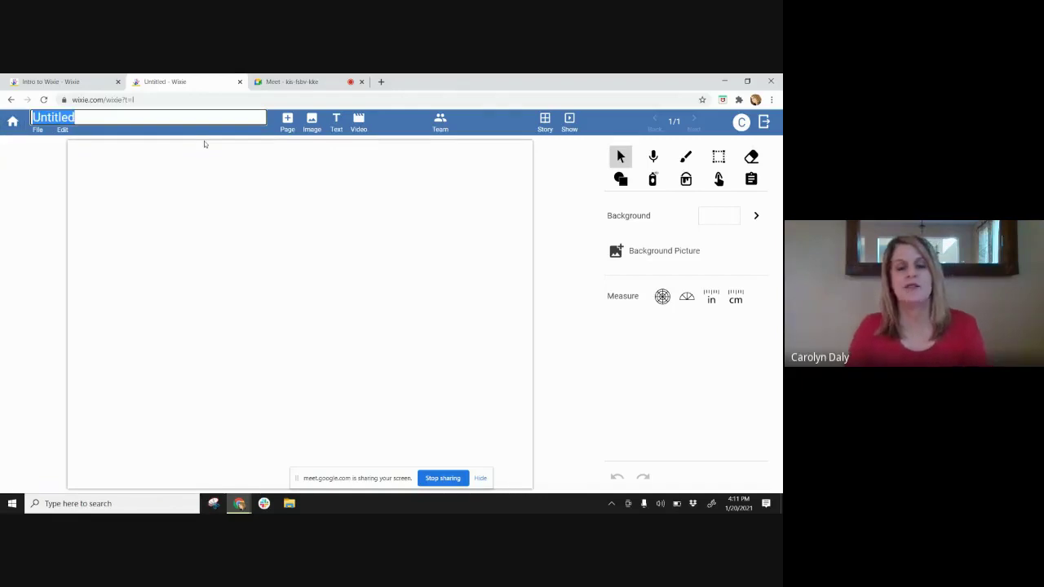
text(Diving)
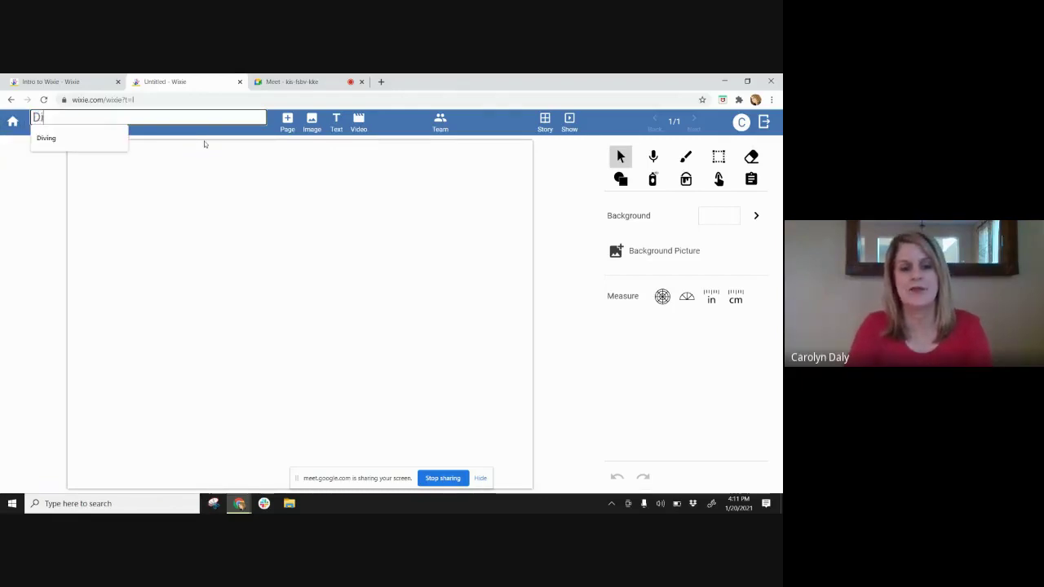
click(250, 206)
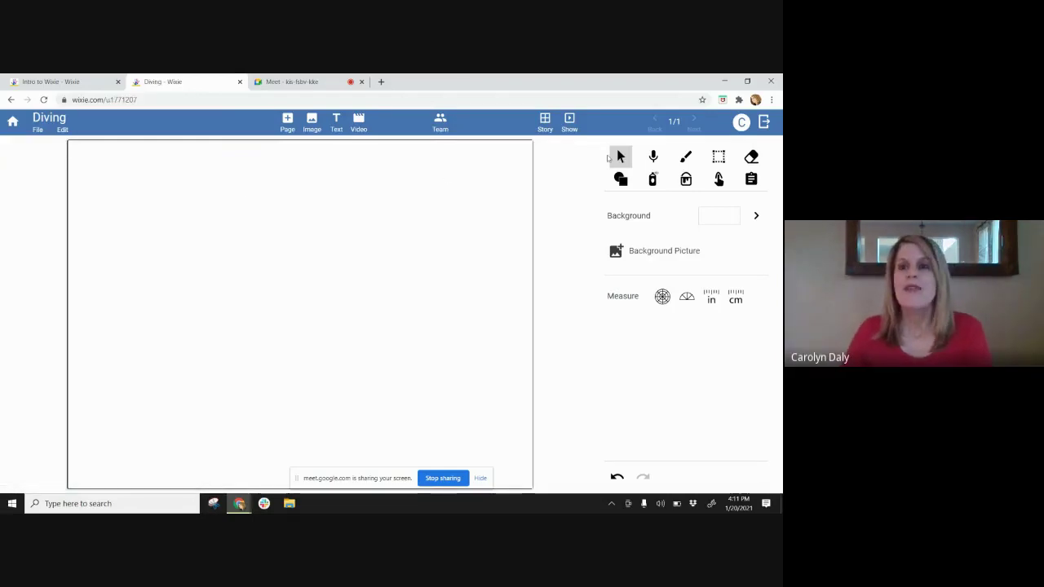
- Fill the whole page with red, undoing an initial blue fill
click(686, 179)
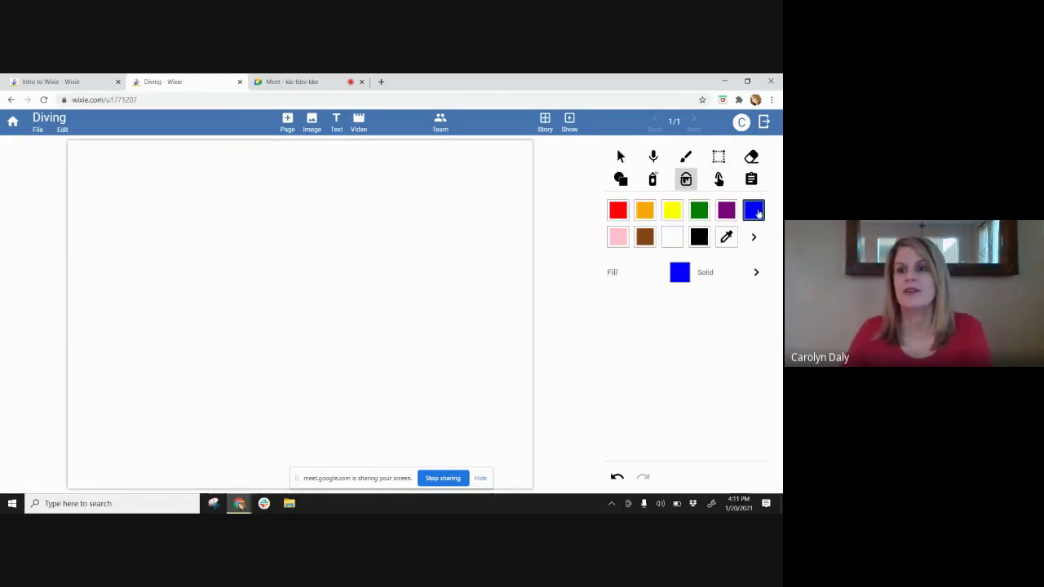
click(380, 212)
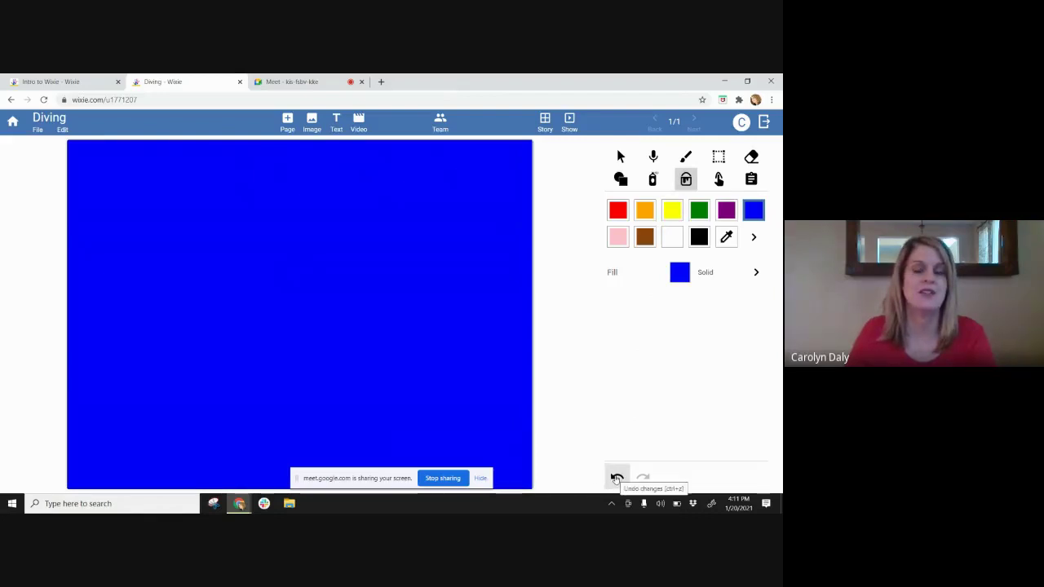
click(617, 478)
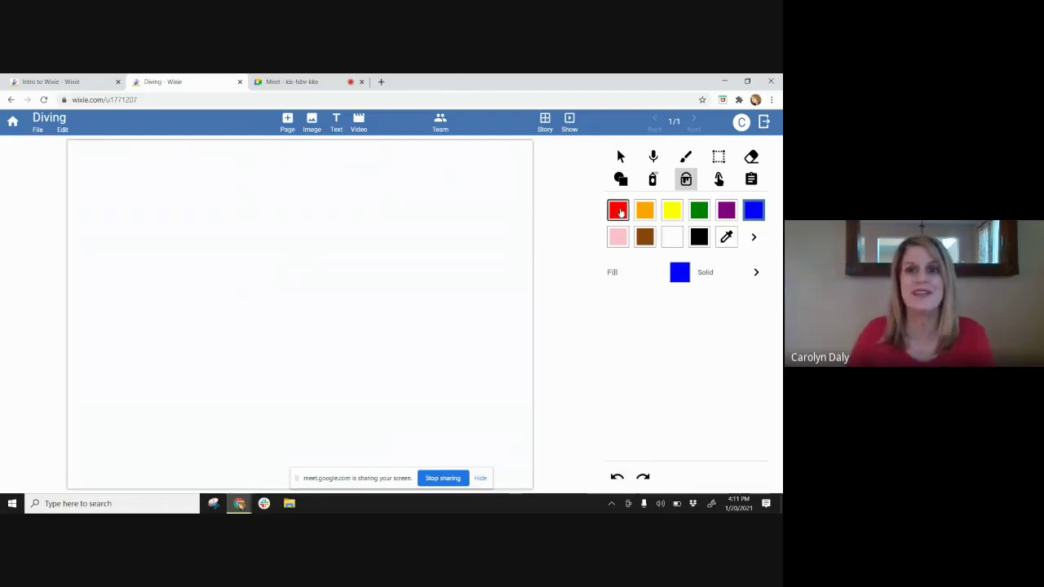
click(617, 210)
click(363, 269)
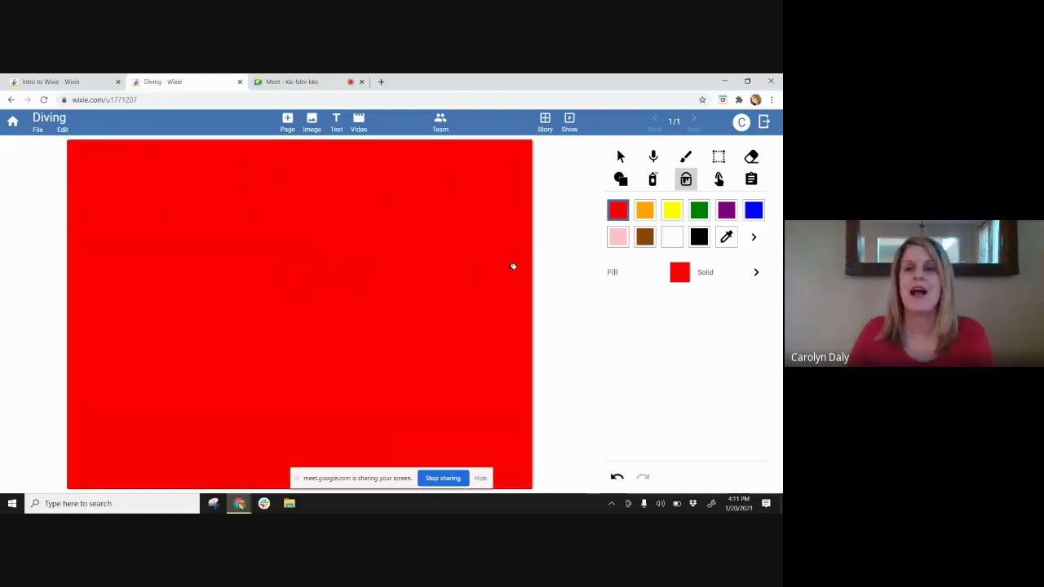
- Paint a test black dot and stroke, undo both, and return to the Select tool
click(686, 156)
click(277, 195)
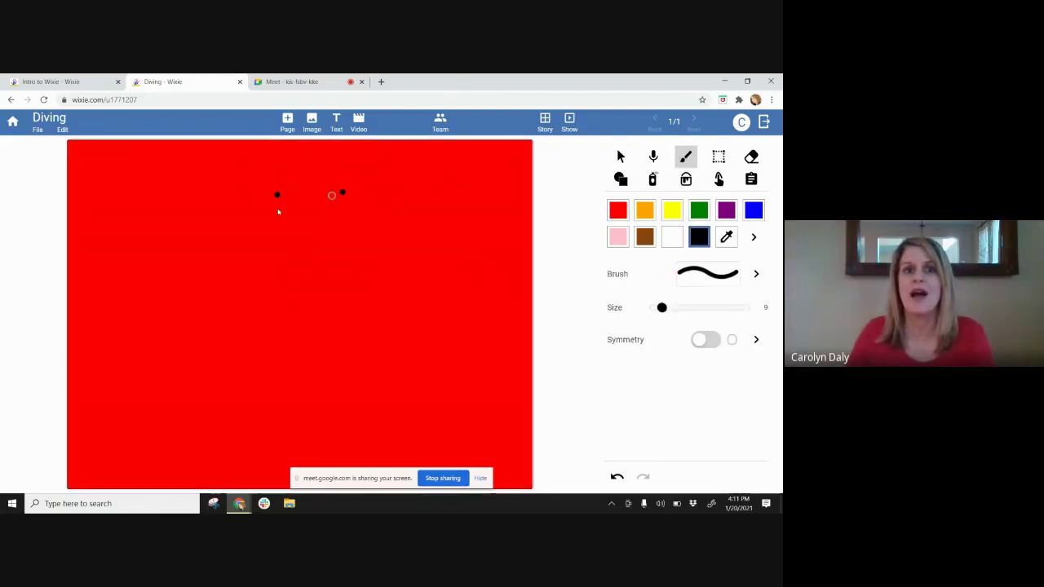
mouse_move(342, 192)
mouse_down()
mouse_move(364, 216)
mouse_move(243, 322)
mouse_up()
click(617, 477)
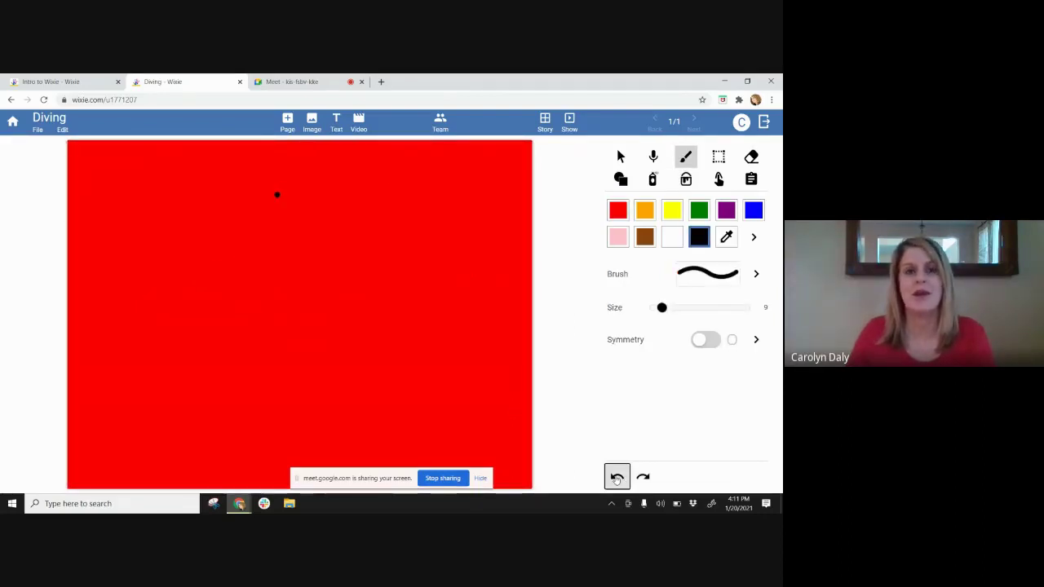
click(617, 477)
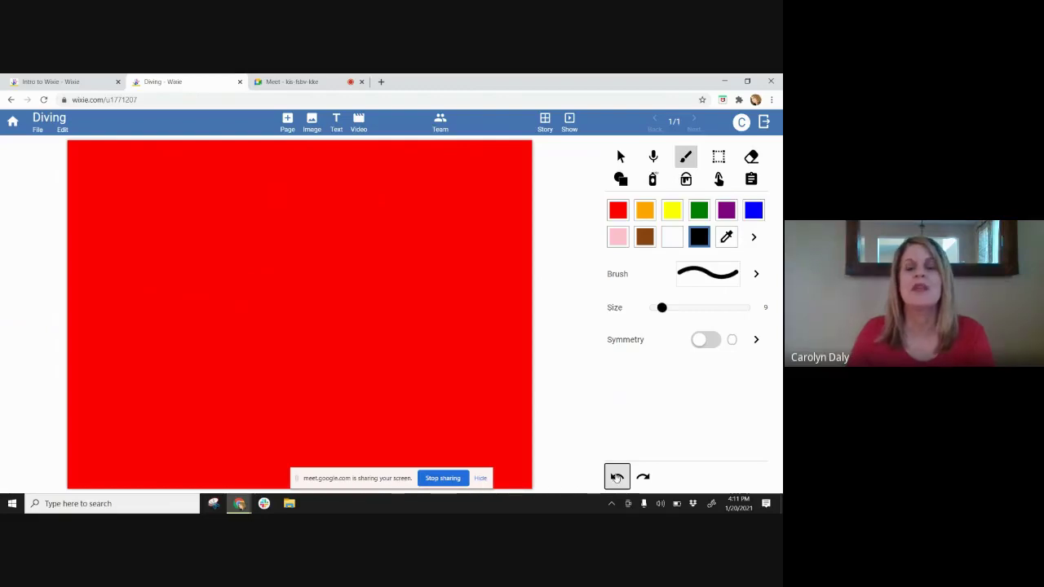
click(620, 156)
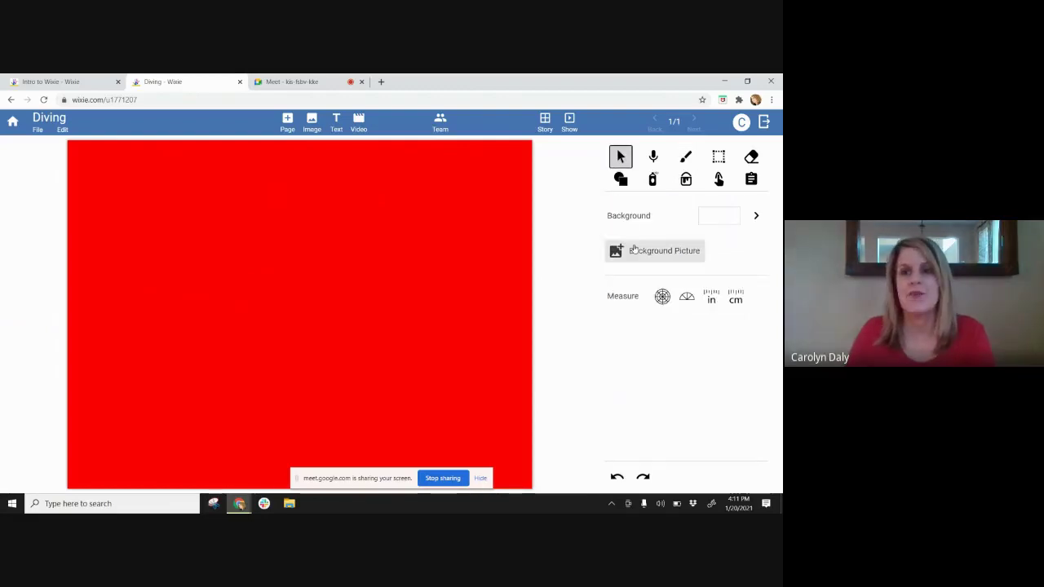
- Browse the Landscapes and Textures background collections
click(635, 252)
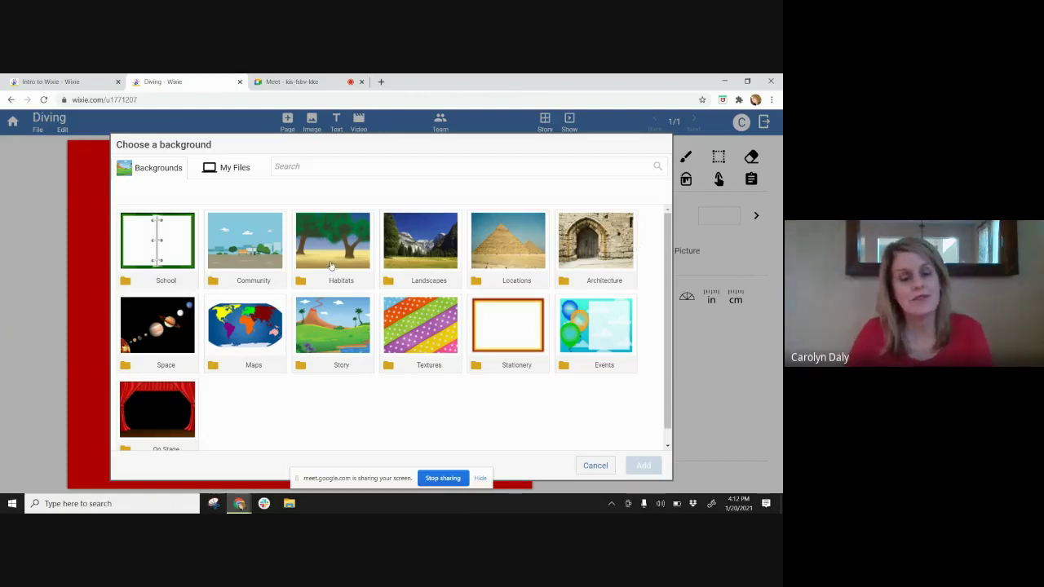
click(445, 252)
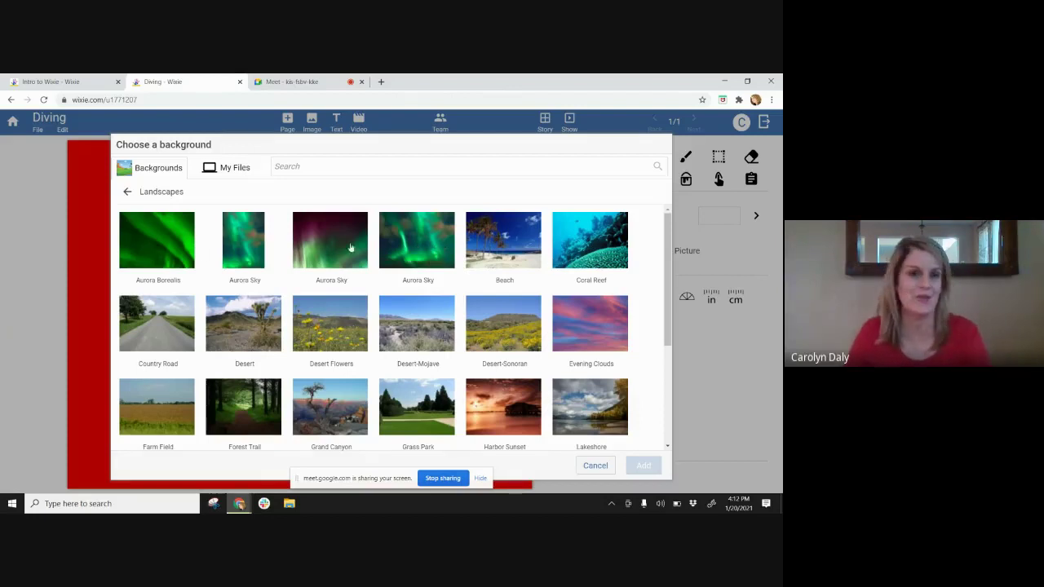
drag(666, 314, 658, 399)
scroll(392, 327, up, 5)
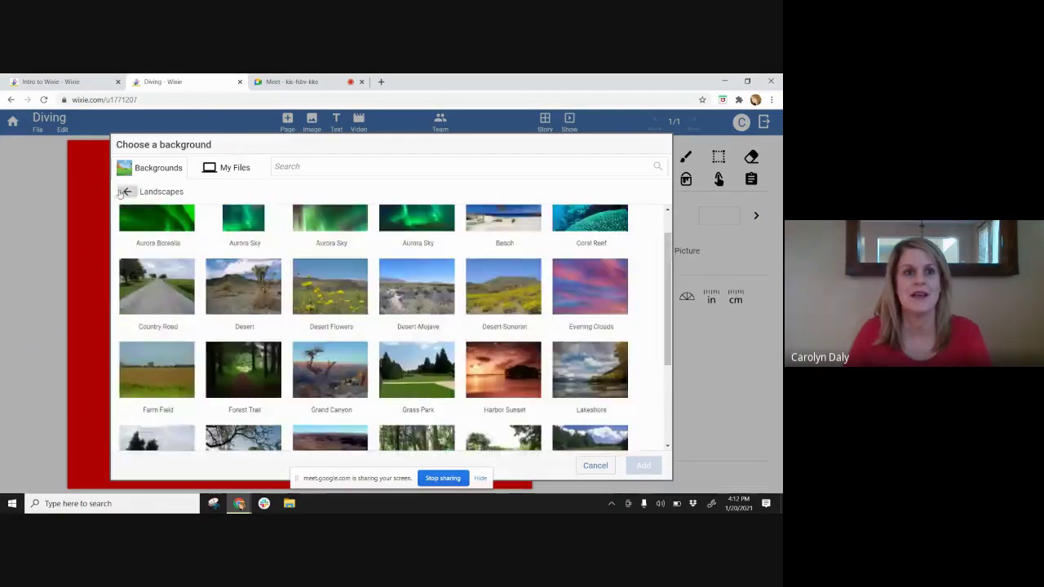
click(127, 191)
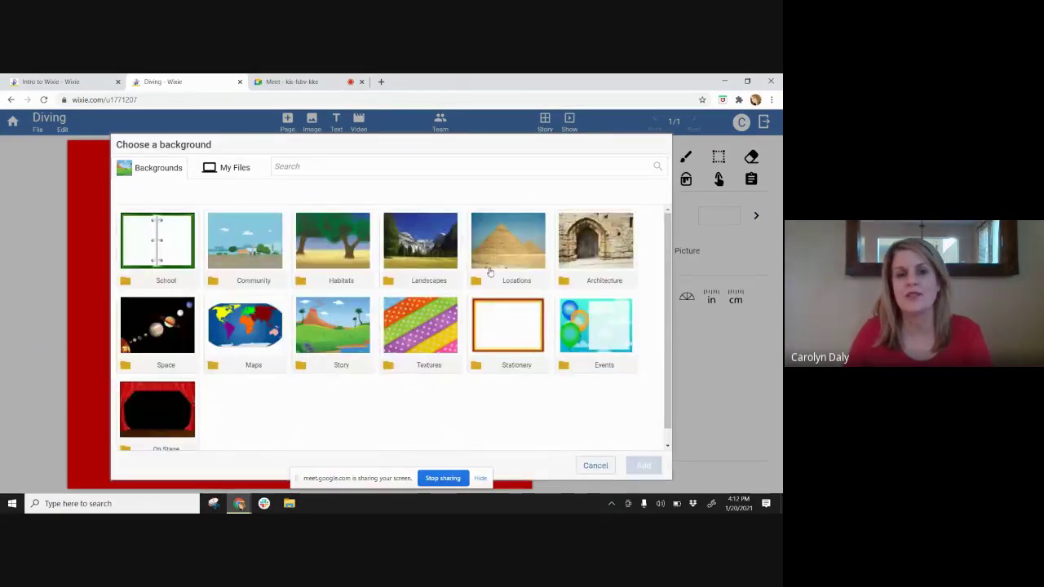
click(436, 318)
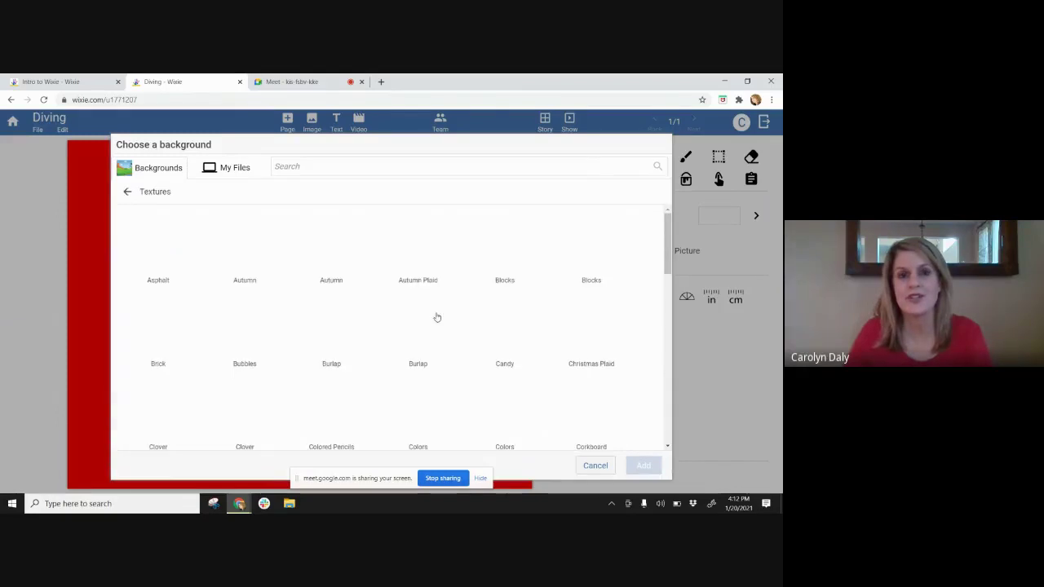
drag(666, 253, 670, 282)
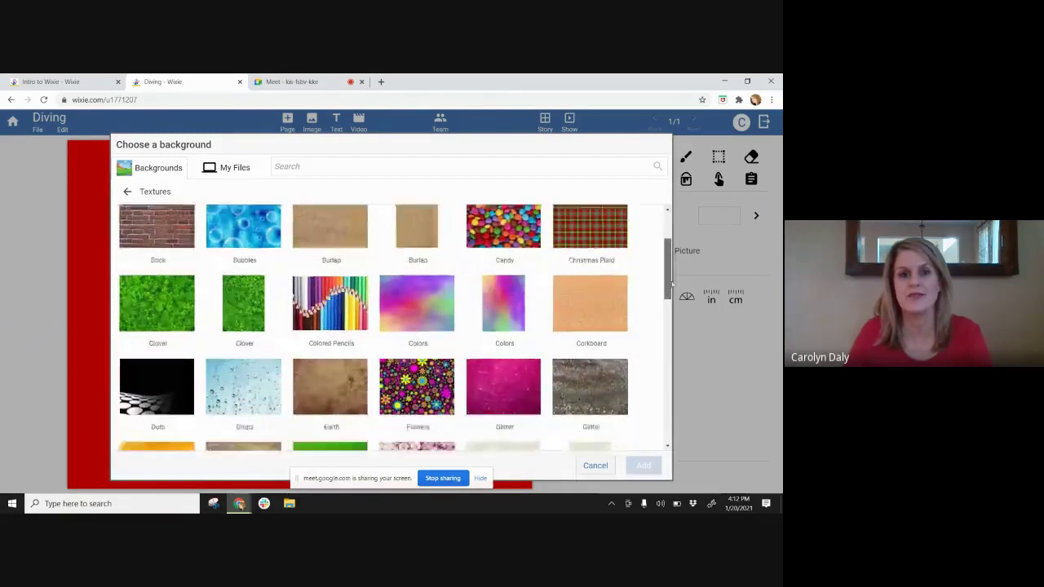
scroll(530, 263, down, 3)
scroll(530, 263, up, 2)
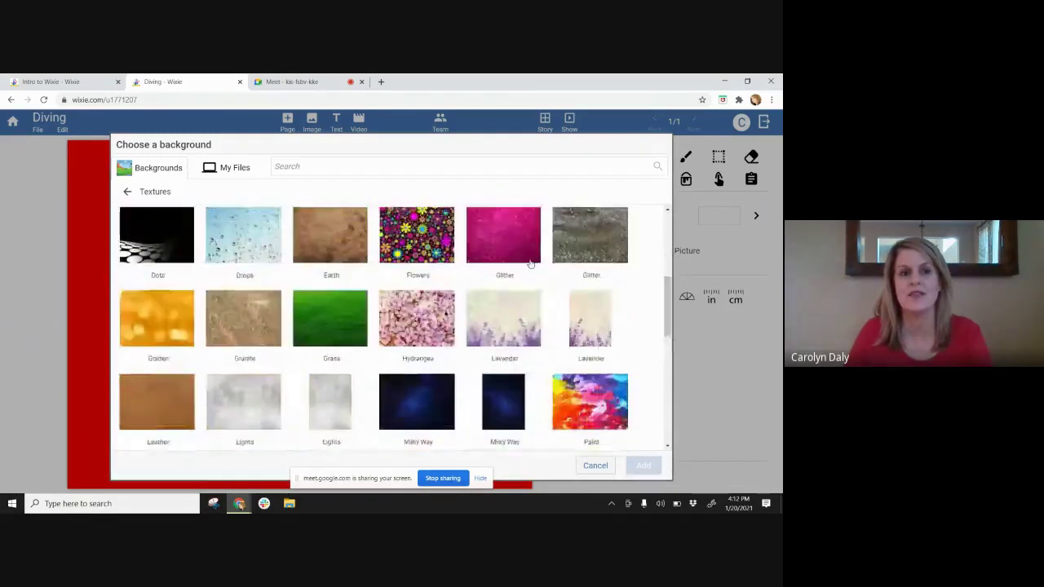
click(127, 191)
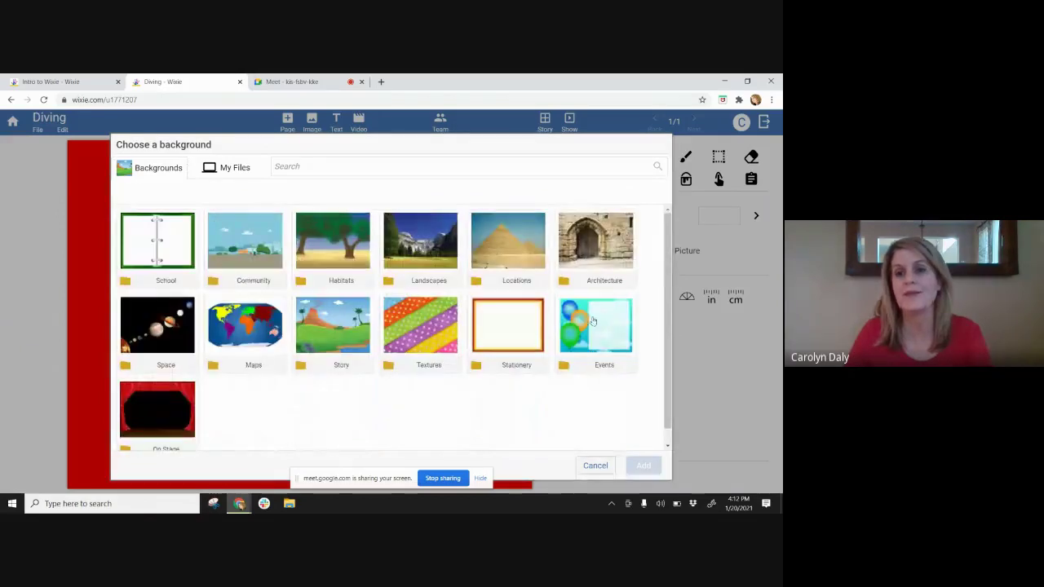
- Look at On Stage, then reopen the chooser and pick Coral Reef from Story
click(140, 413)
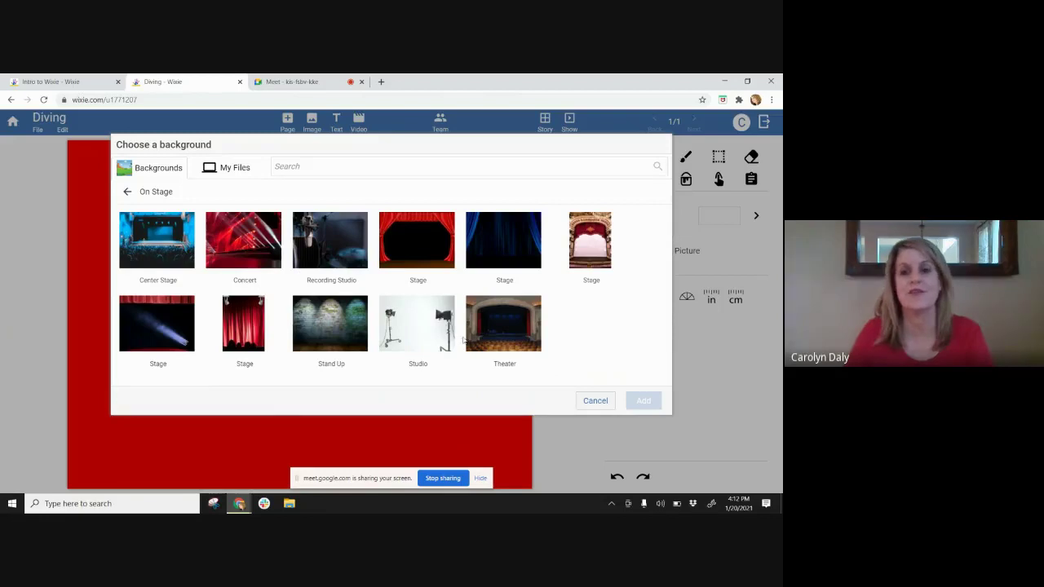
click(596, 401)
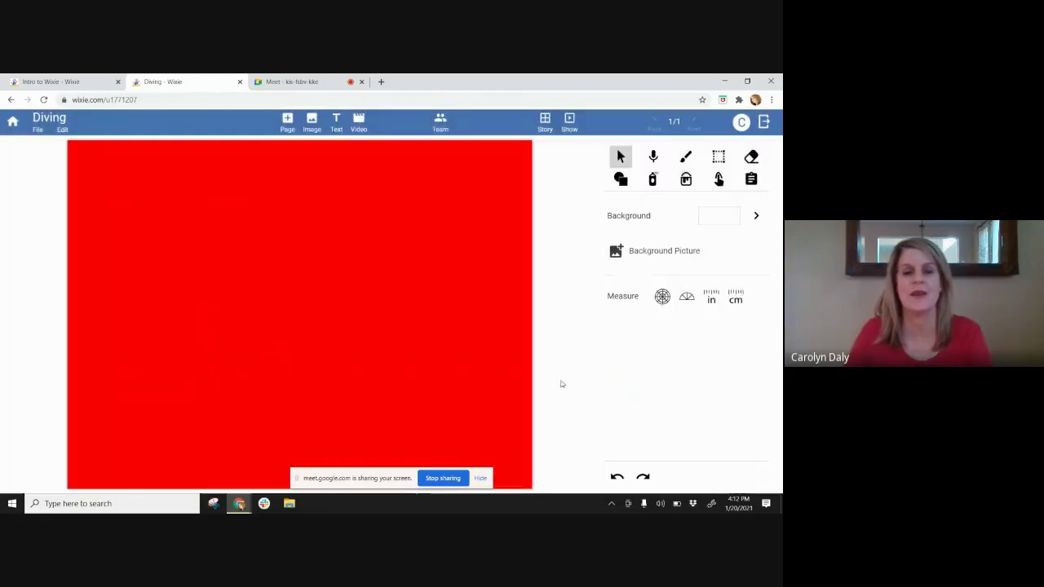
click(652, 252)
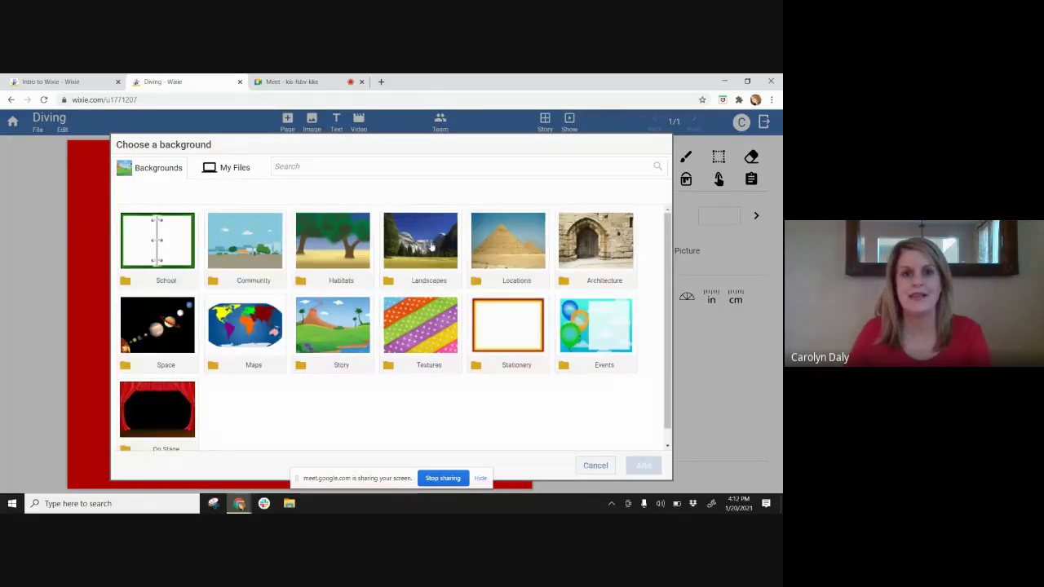
click(333, 317)
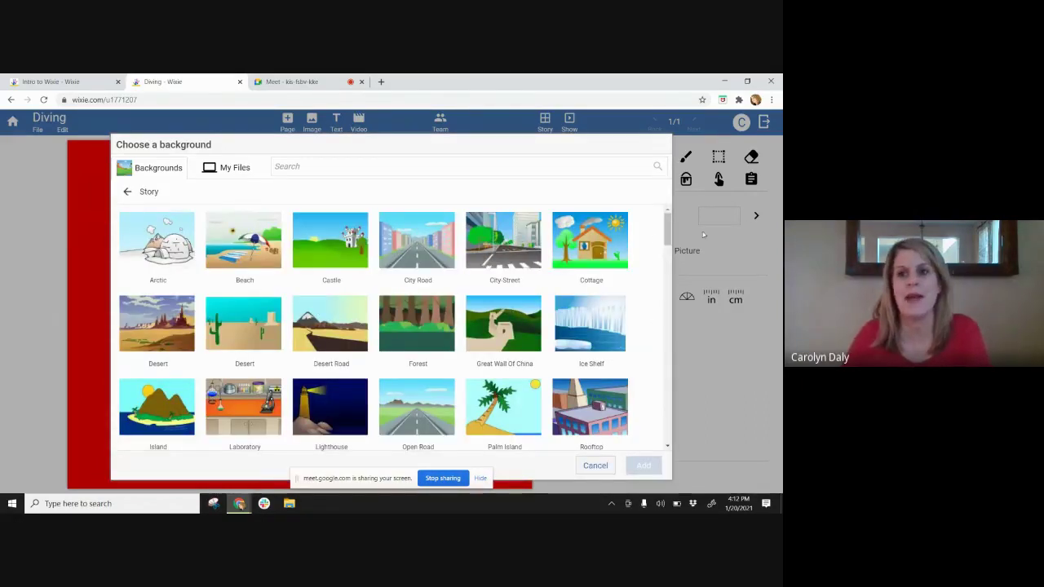
drag(667, 239, 667, 307)
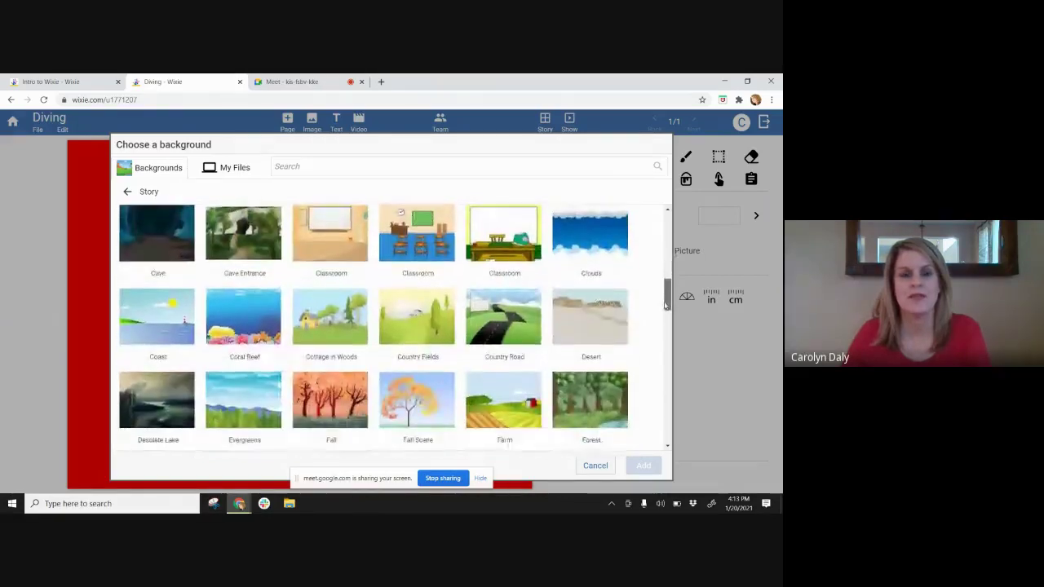
click(260, 313)
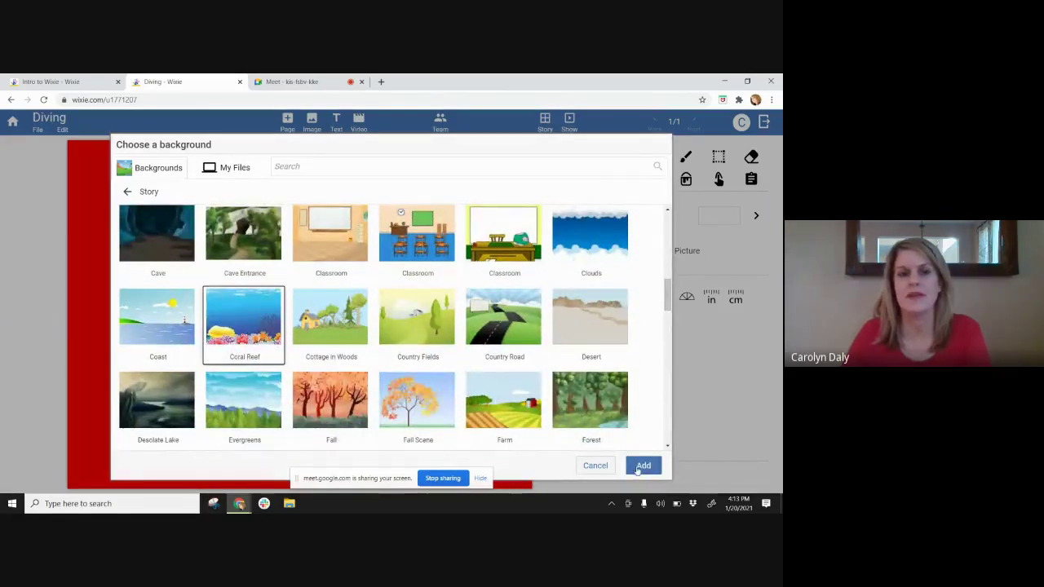
- Apply Coral Reef to the current page, add page 2, and give it Coral Reef too
click(641, 468)
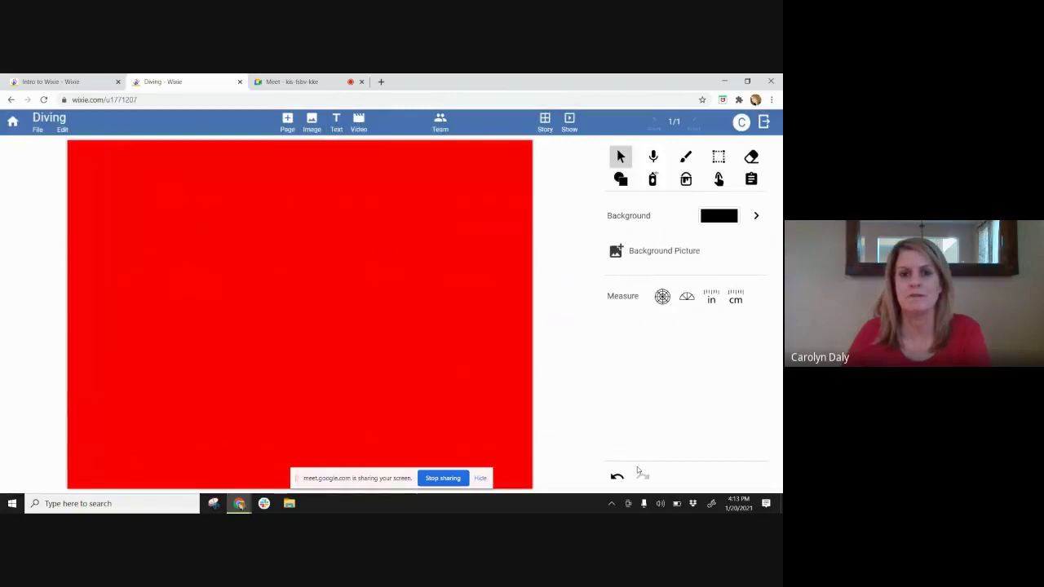
click(288, 124)
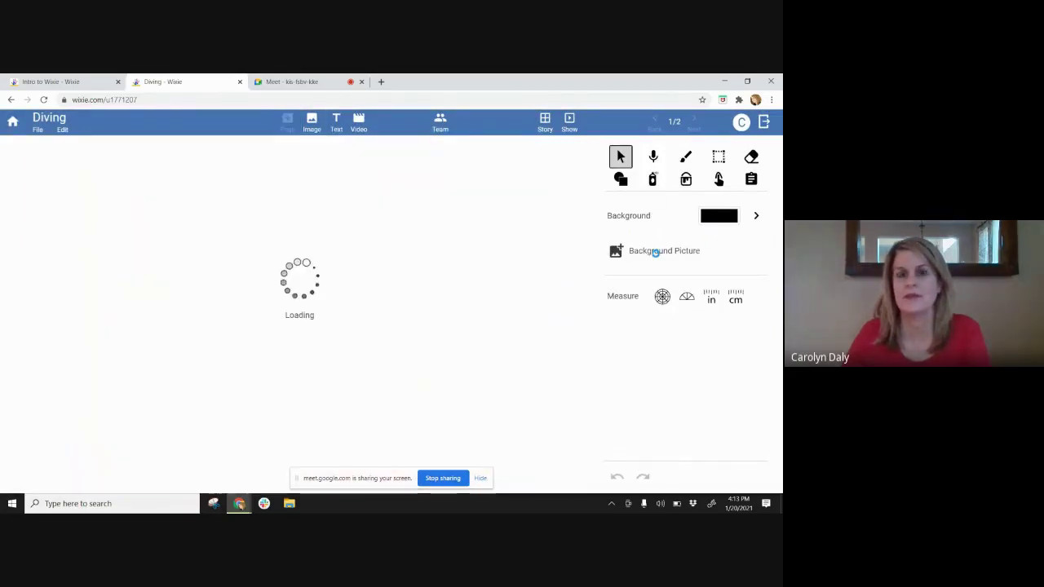
click(620, 251)
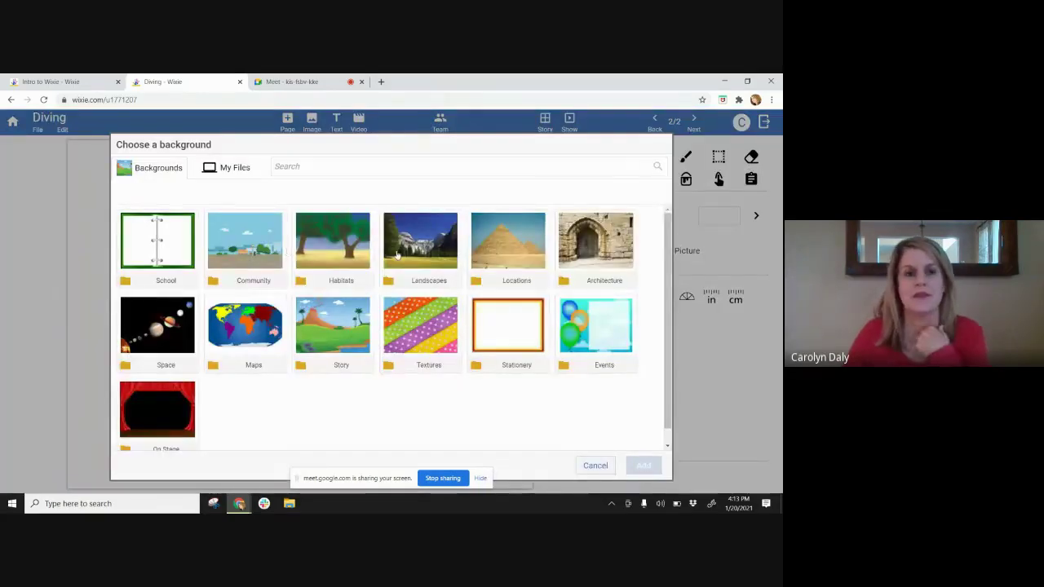
click(346, 339)
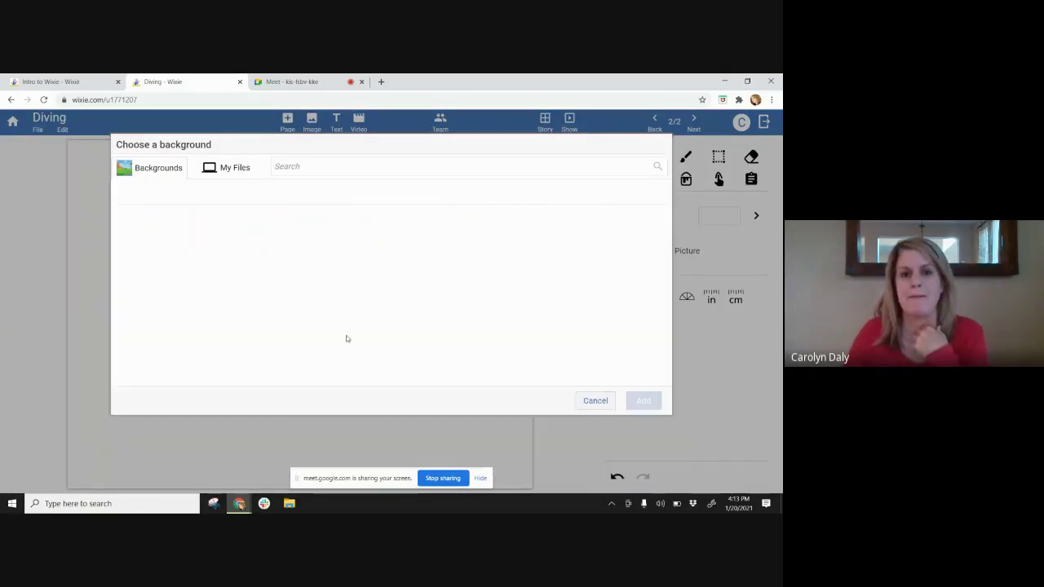
scroll(231, 278, down, 6)
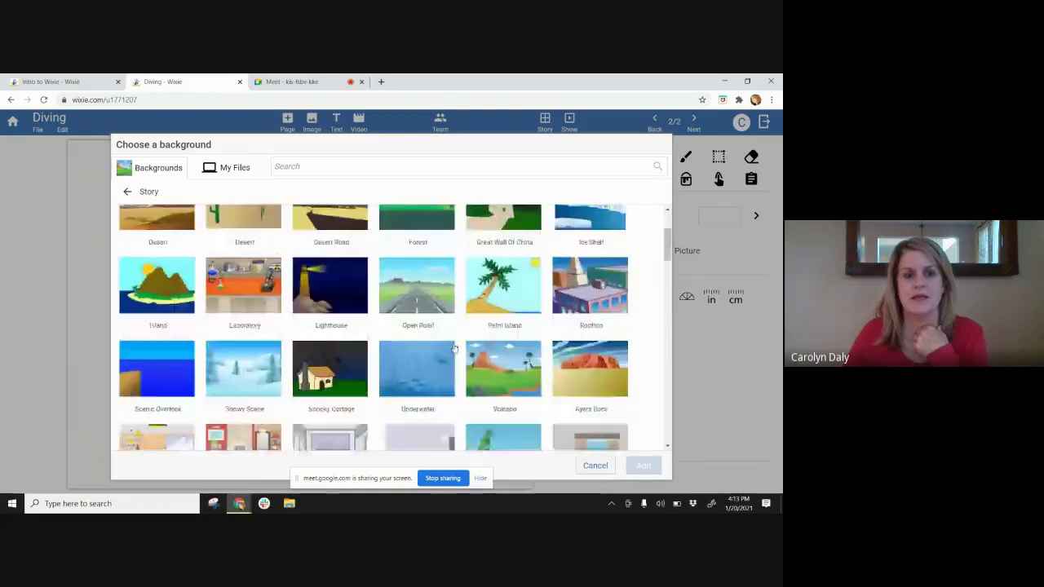
scroll(455, 349, down, 1)
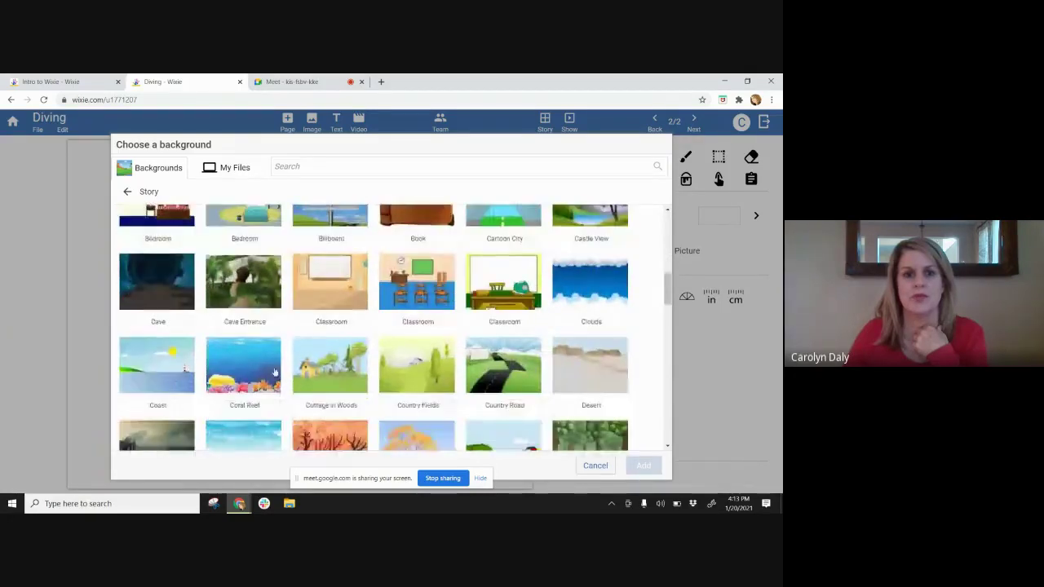
click(243, 366)
click(642, 466)
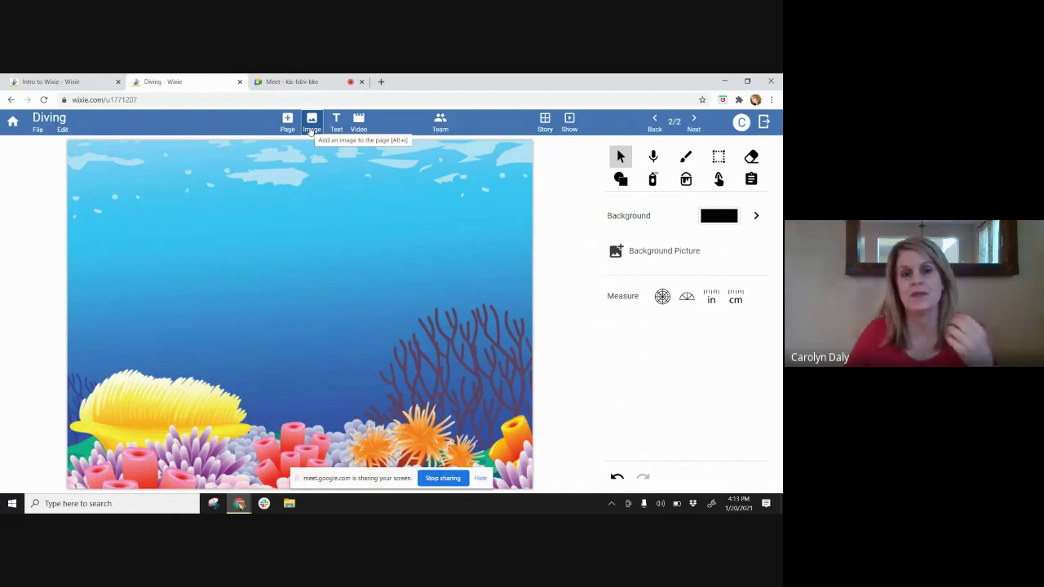
- Browse Stickers > Math > Base 10, then search the image library for 'scuba'
click(310, 124)
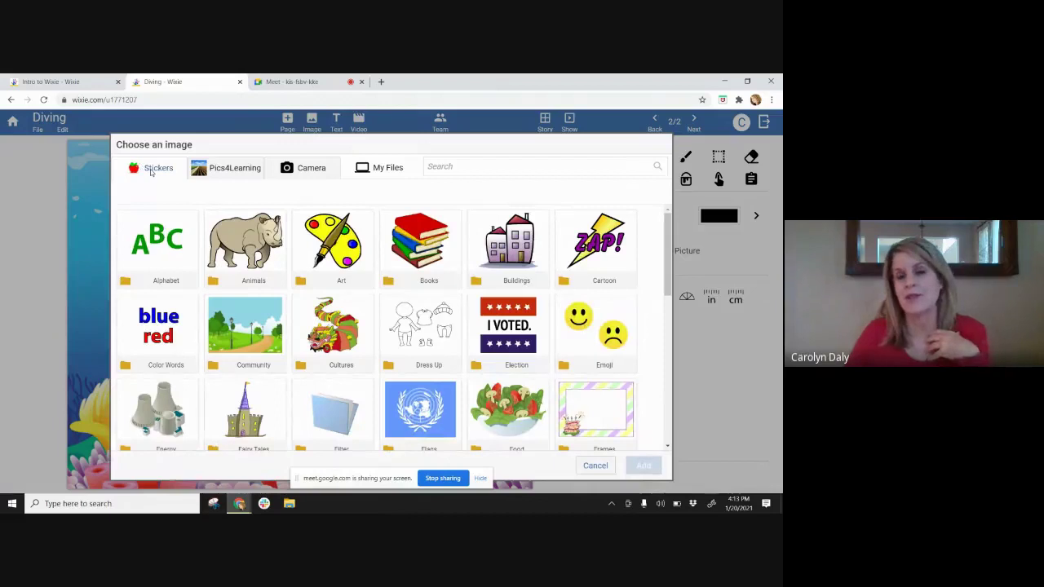
click(226, 168)
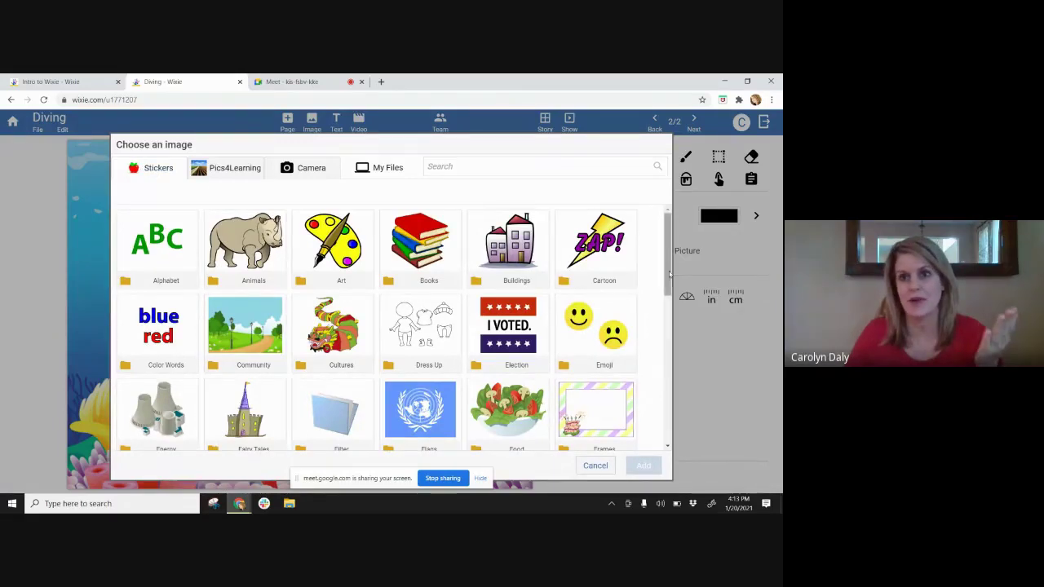
drag(668, 270, 676, 350)
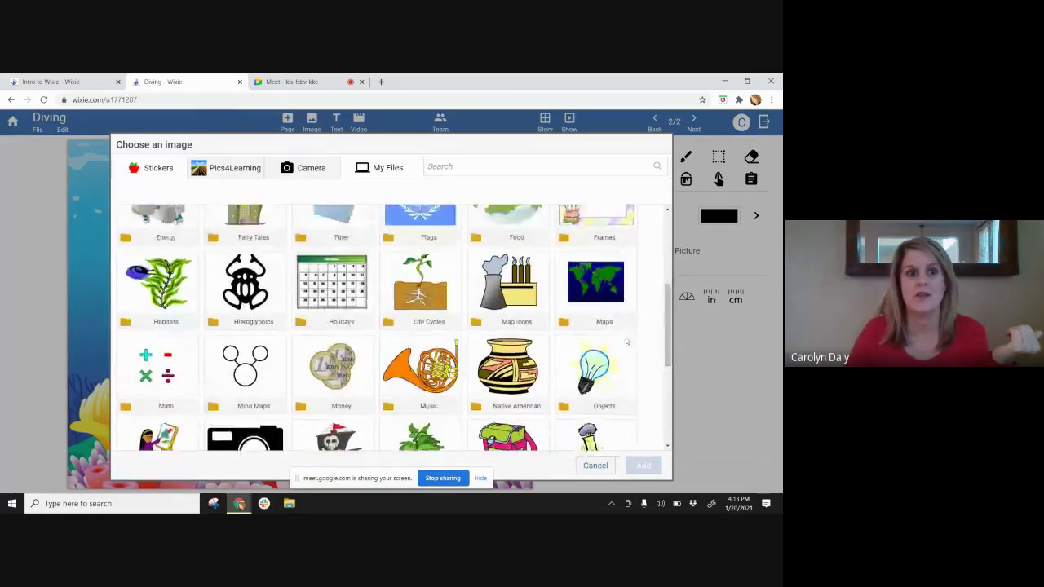
click(218, 377)
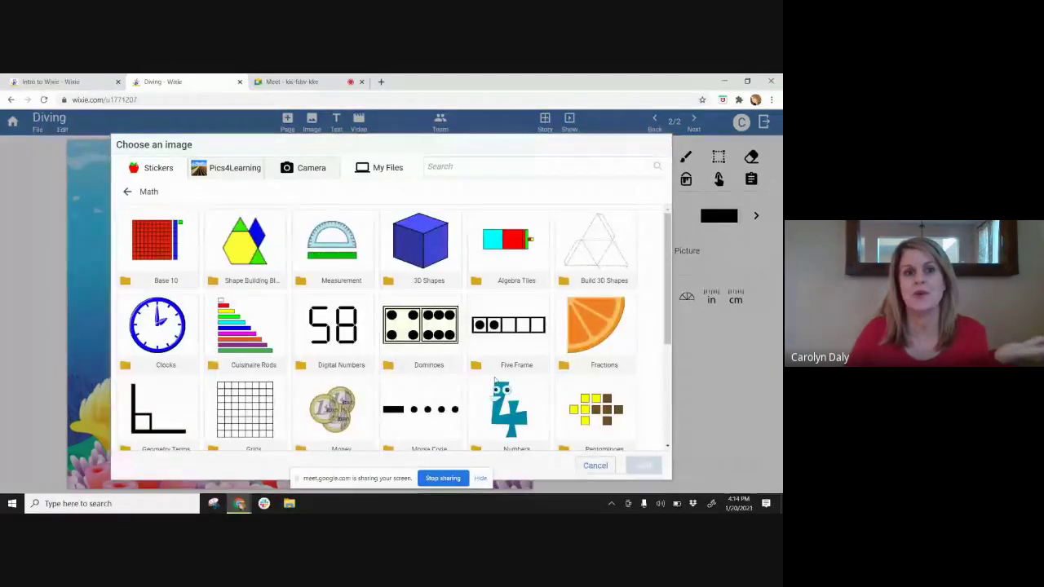
click(163, 252)
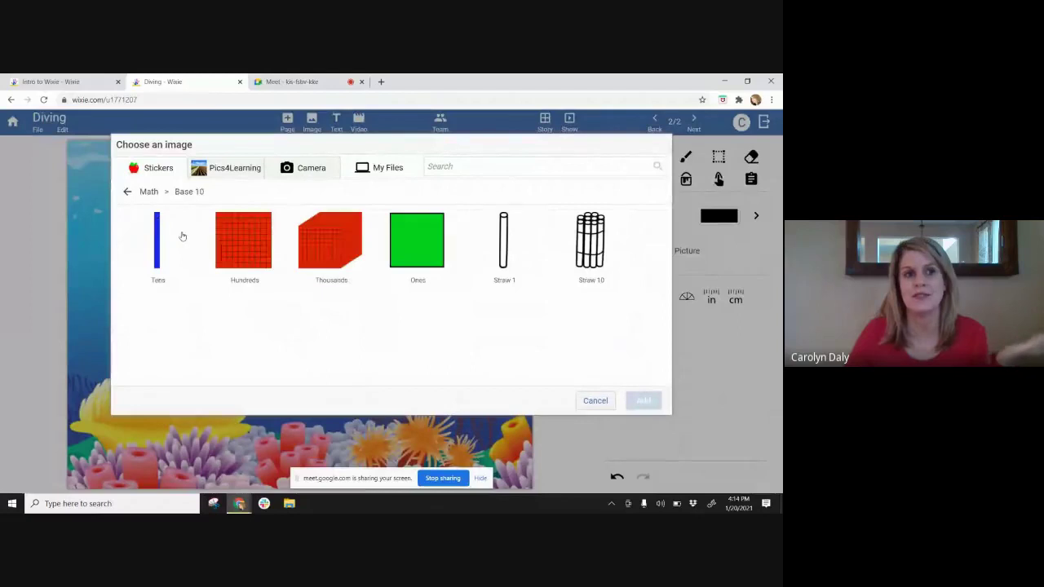
click(126, 192)
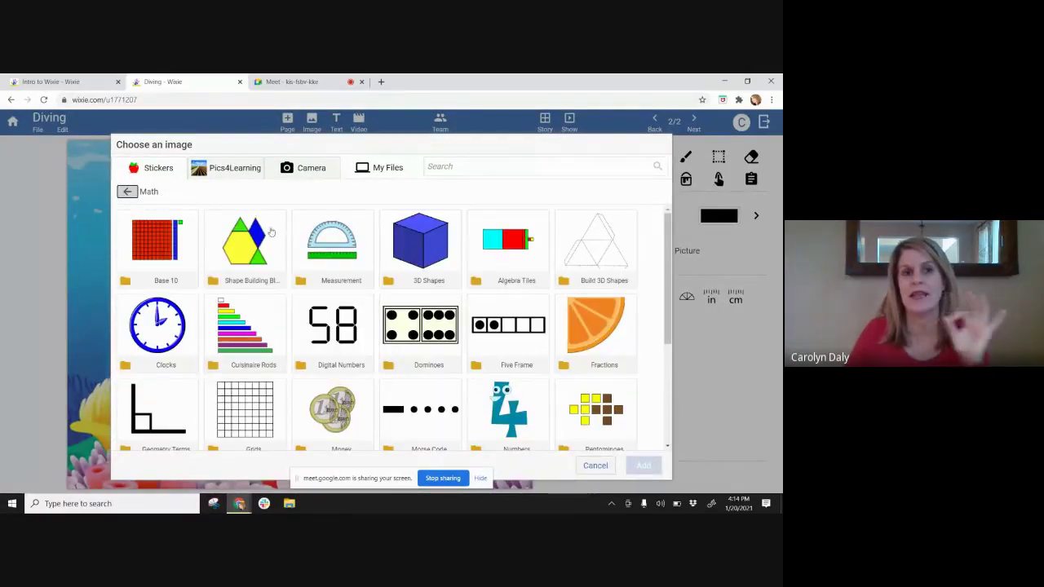
click(126, 192)
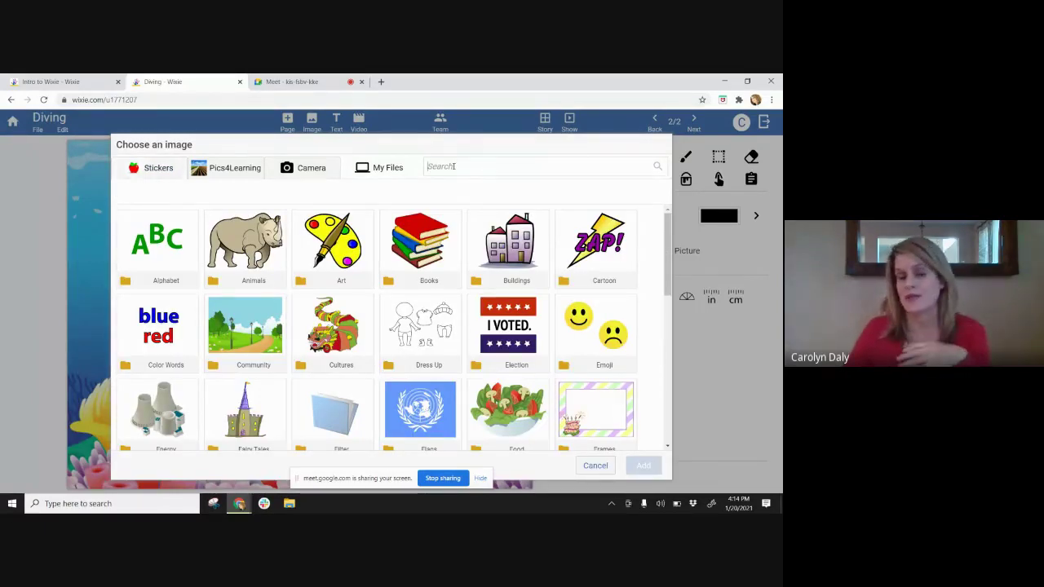
text(su)
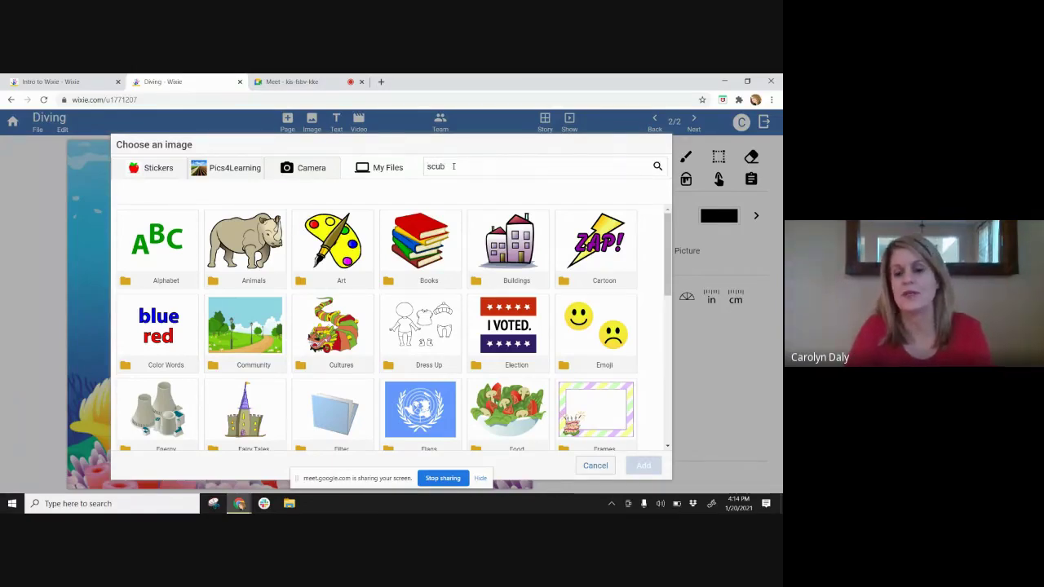
key(Return)
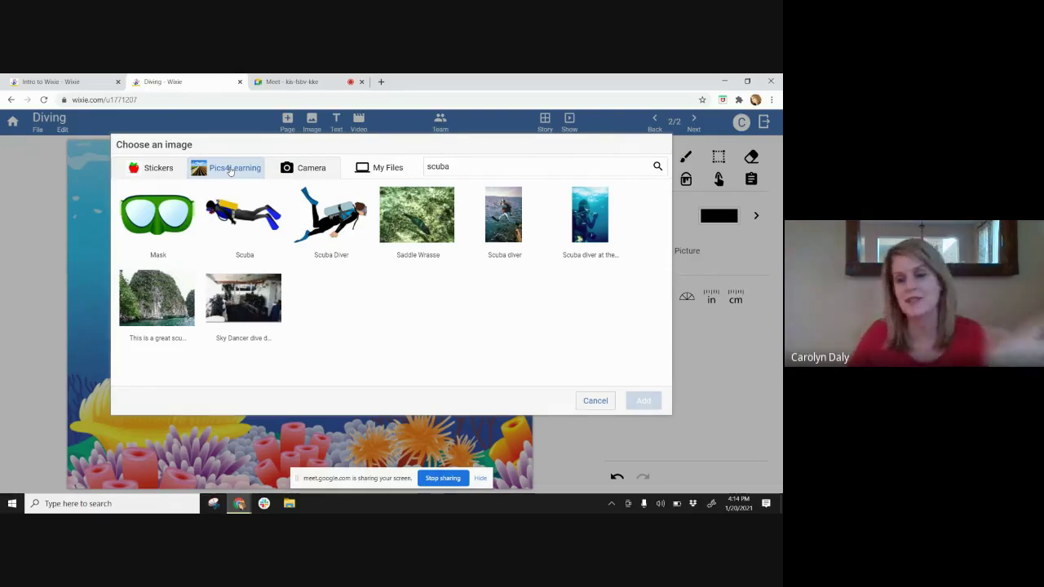
- Add the Scuba Diver sticker, then resize, tilt and position it above the coral
click(238, 213)
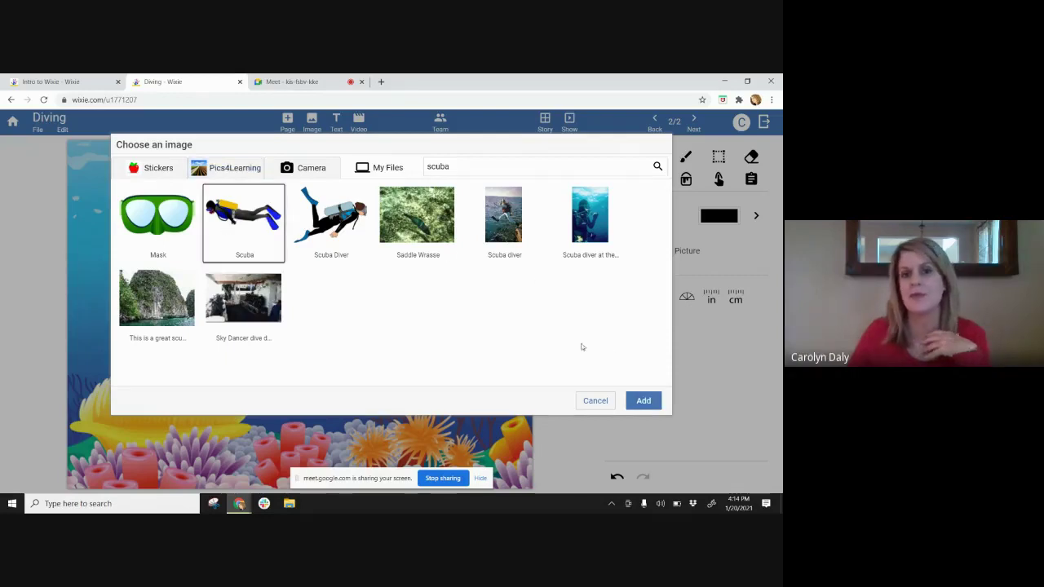
click(643, 400)
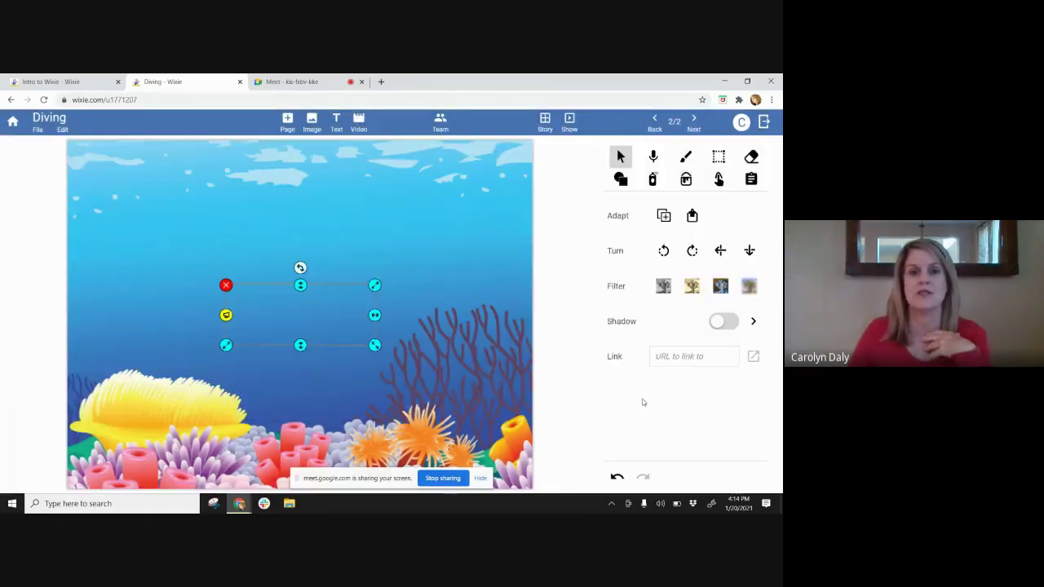
drag(375, 347, 418, 367)
drag(334, 329, 307, 304)
mouse_move(300, 242)
mouse_down()
mouse_move(319, 246)
mouse_move(300, 243)
mouse_up()
drag(320, 298, 361, 279)
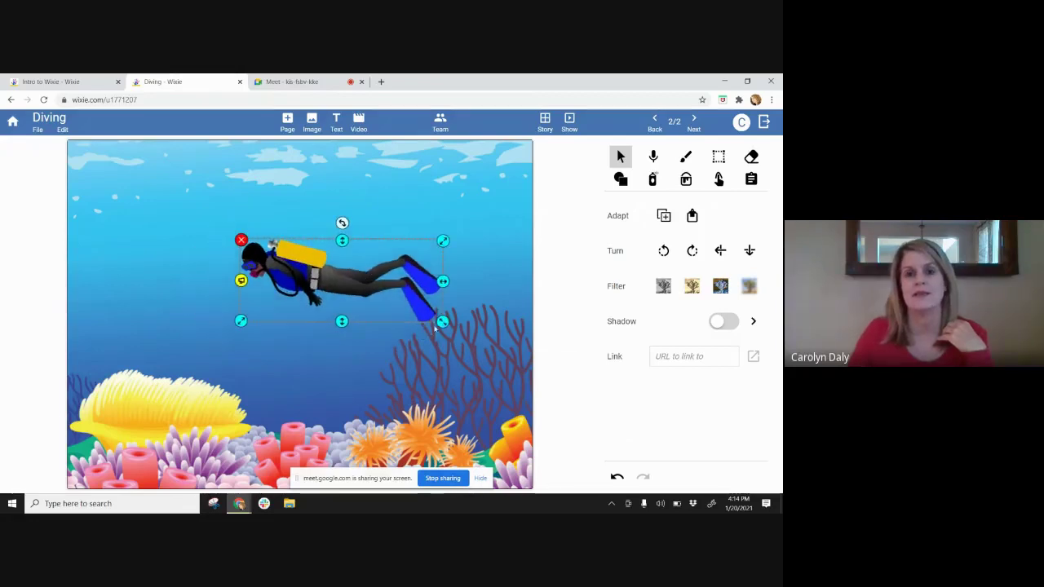
drag(441, 322, 400, 305)
mouse_move(300, 269)
mouse_down()
mouse_move(309, 278)
mouse_move(314, 264)
mouse_up()
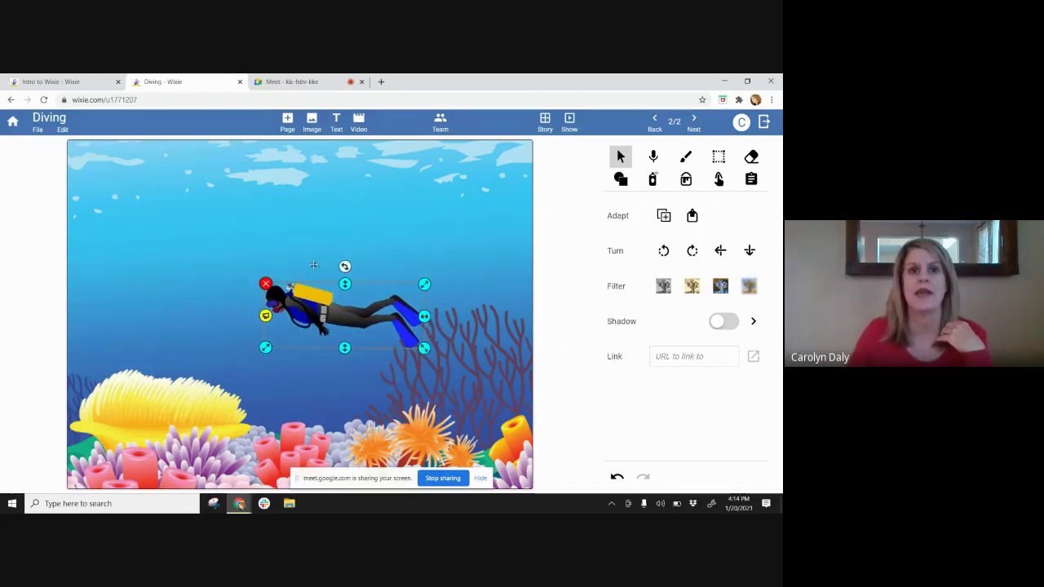
- Add the first 'clownfish' image, flipped and shrunk, just above the anemone
click(311, 122)
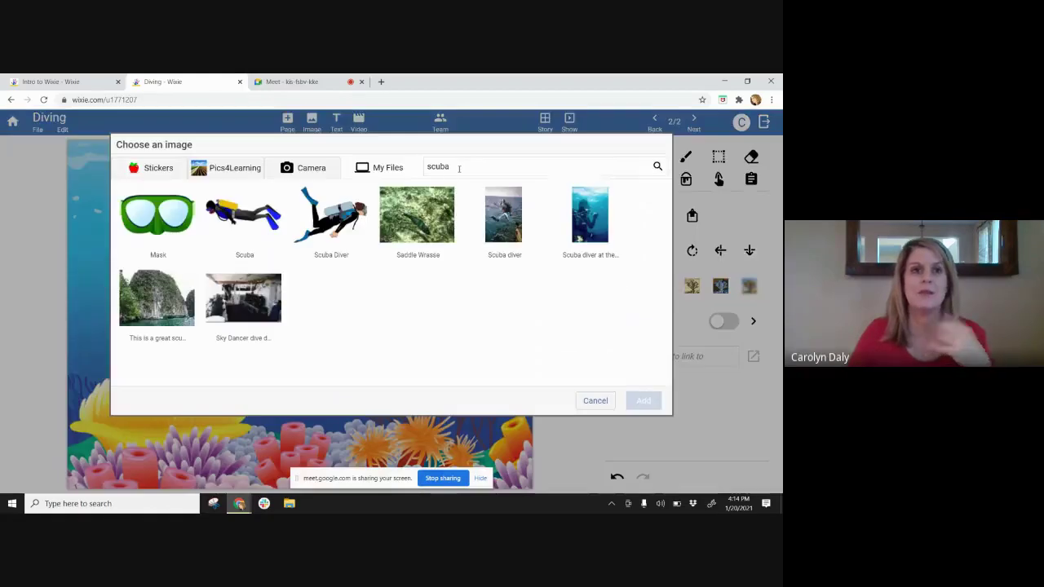
drag(466, 167, 401, 170)
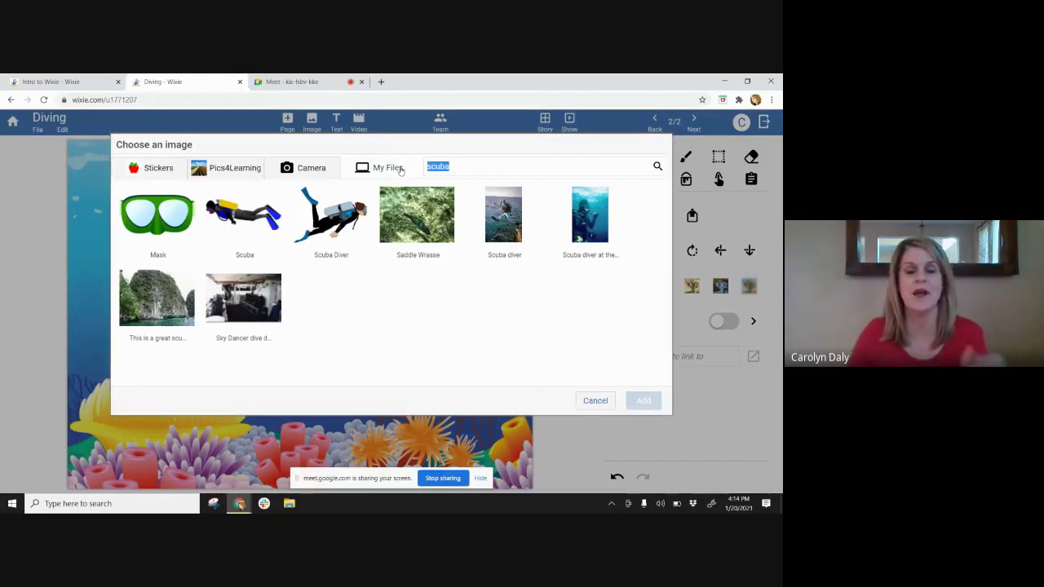
text(clo)
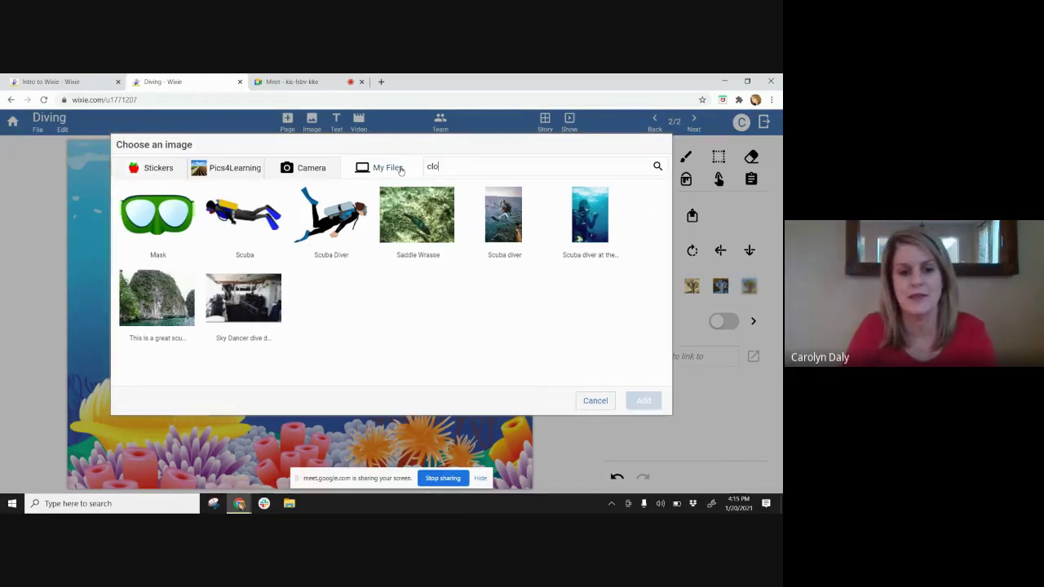
text(wnfi)
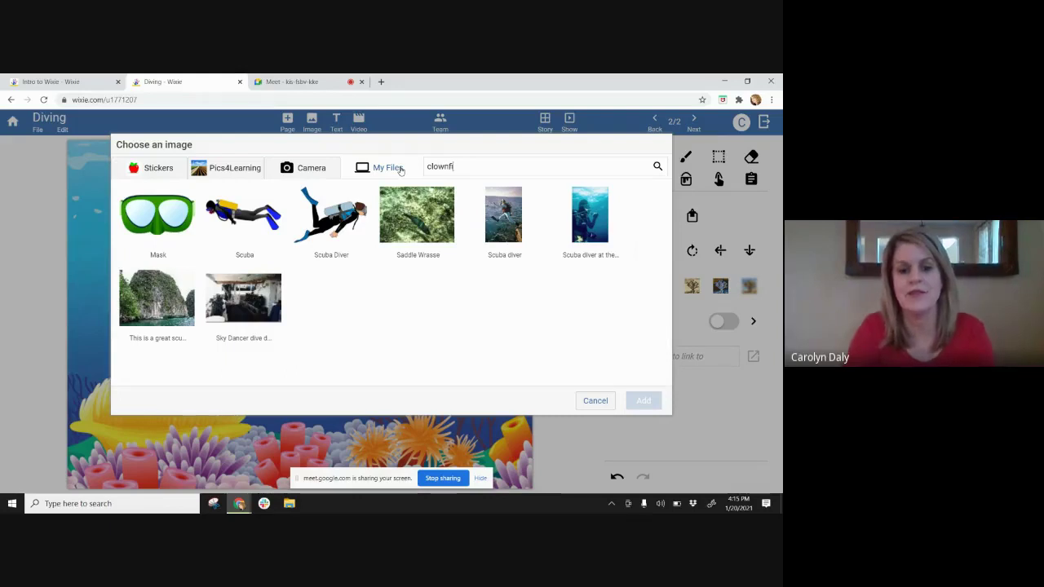
text(sh)
key(Return)
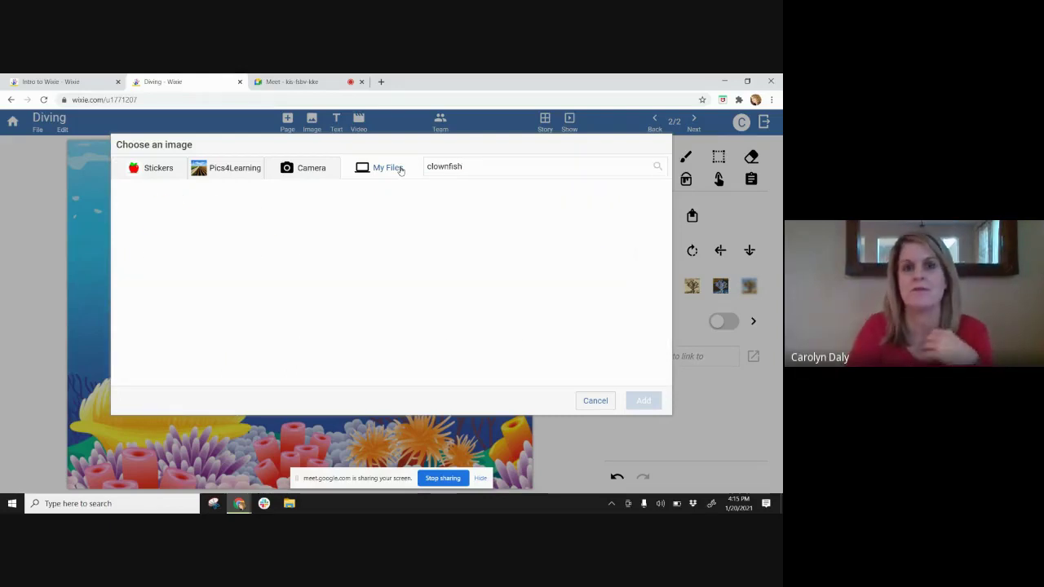
click(166, 231)
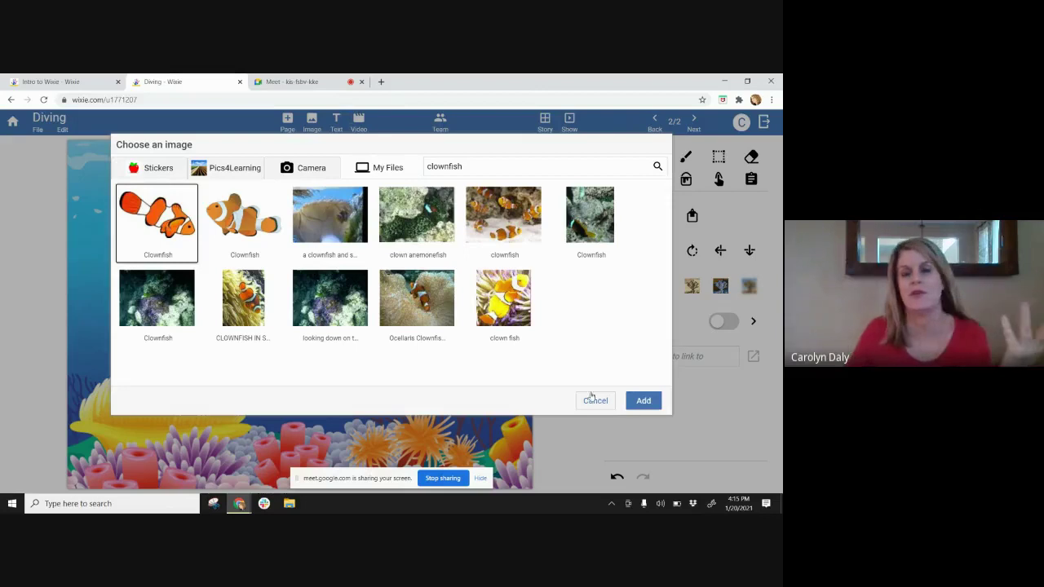
click(643, 400)
drag(306, 315, 287, 366)
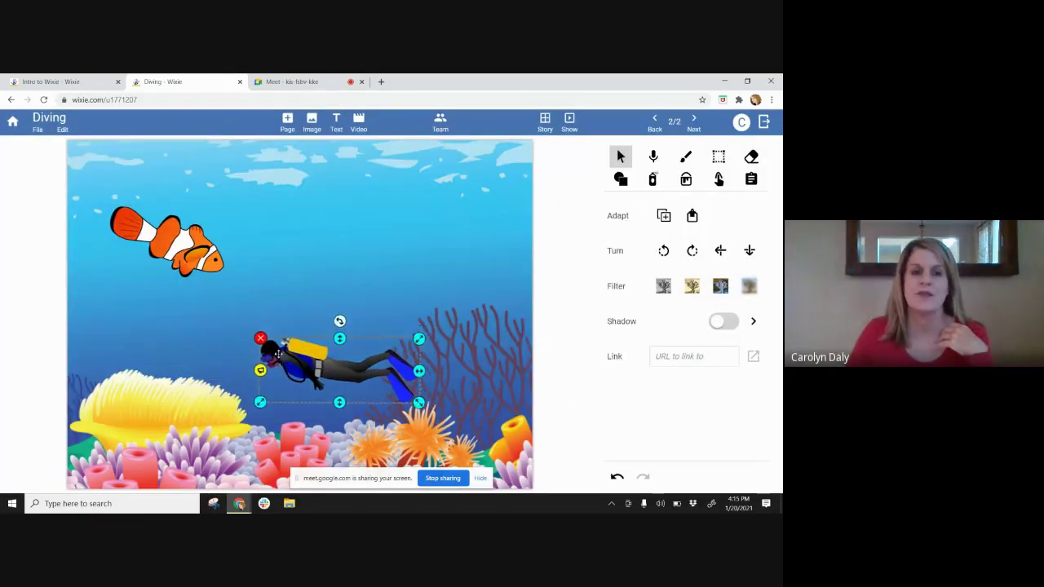
drag(171, 245, 165, 297)
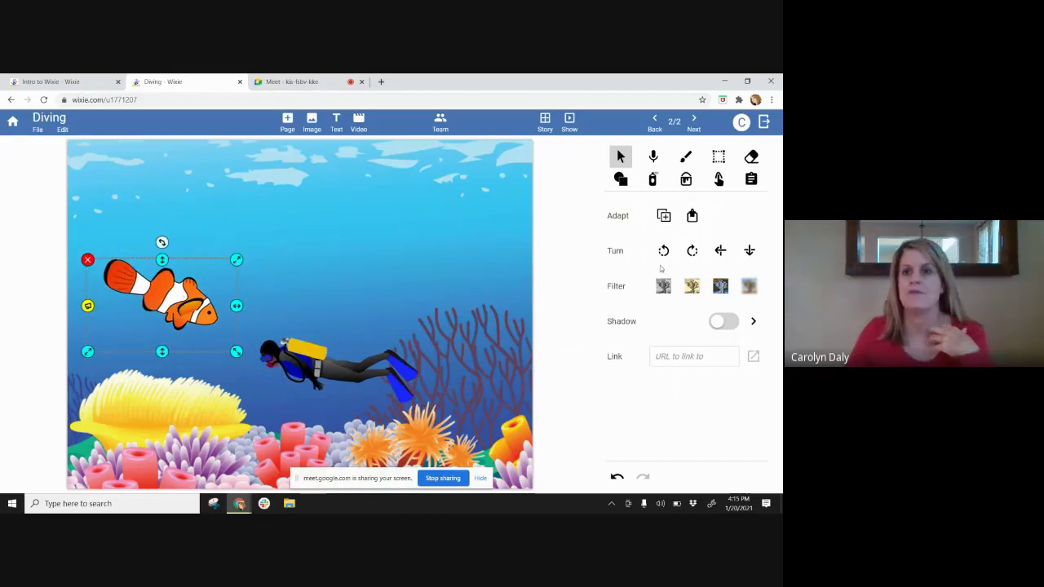
click(720, 250)
drag(171, 299, 197, 306)
drag(262, 268, 164, 344)
click(252, 289)
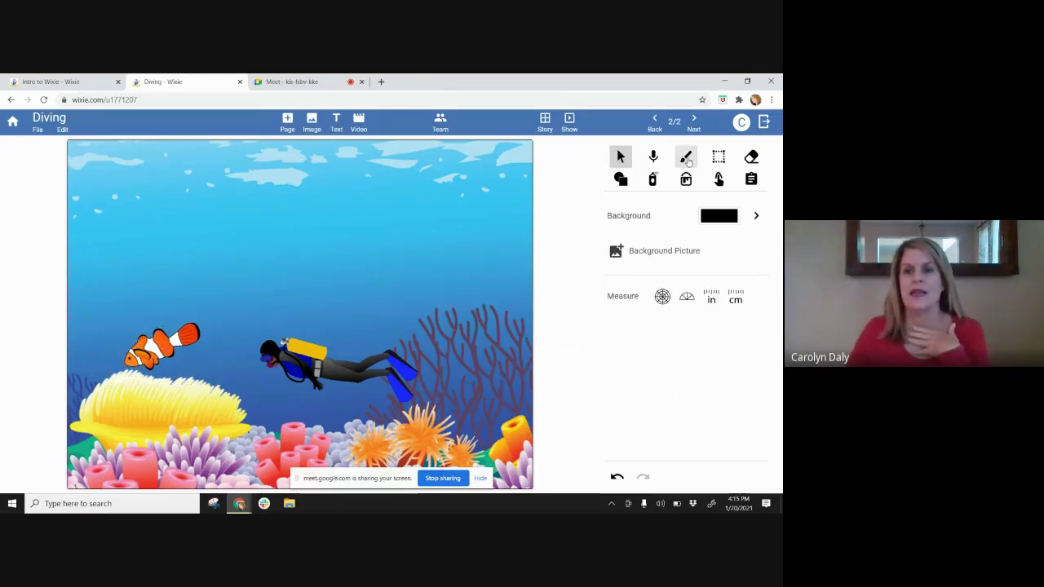
- Draw a yellow star with the Paint brush on the reef under the diver
click(686, 160)
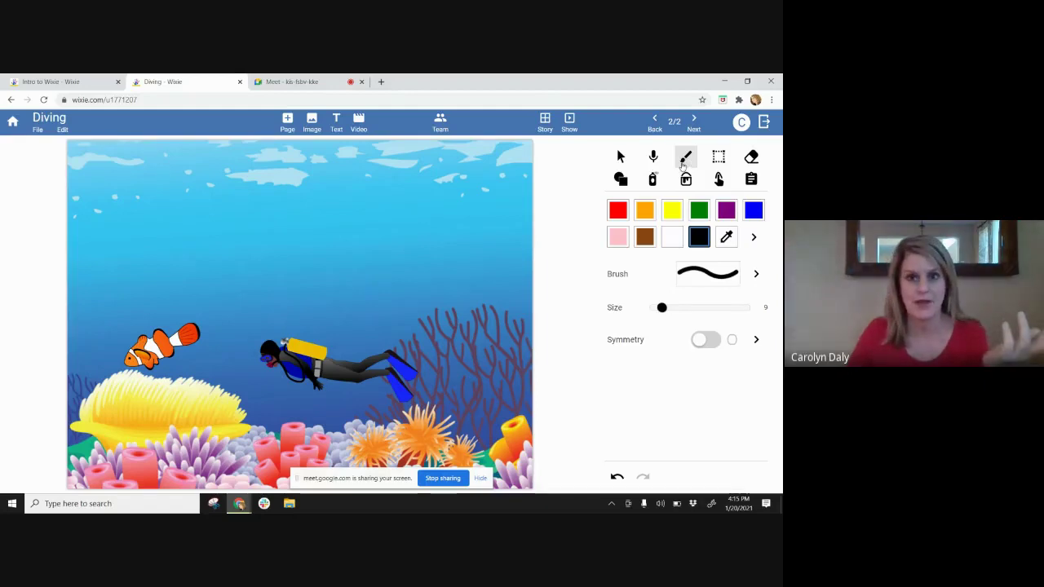
click(672, 210)
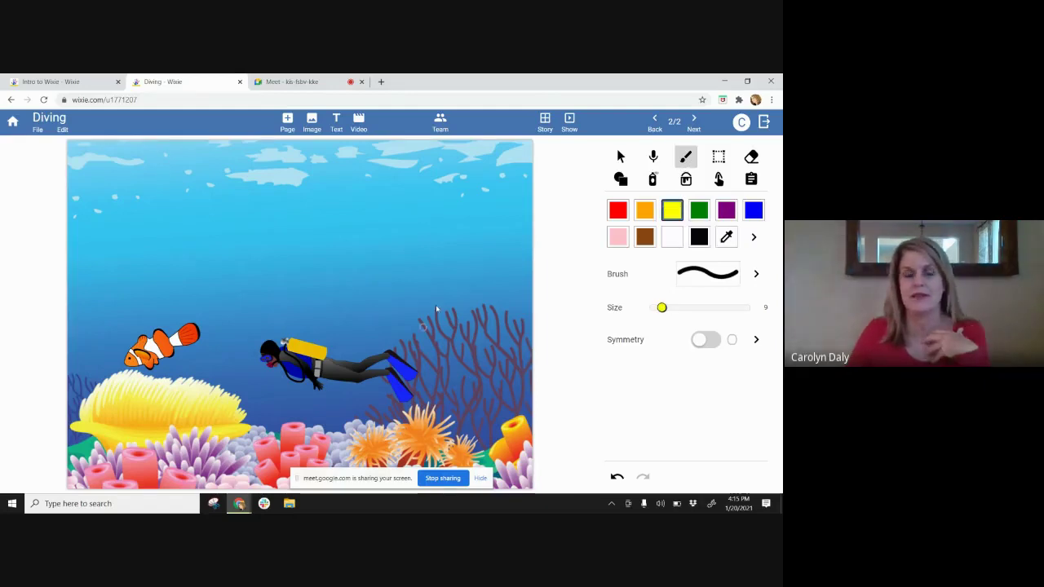
mouse_move(356, 402)
mouse_down()
mouse_move(356, 416)
mouse_move(323, 398)
mouse_move(343, 422)
mouse_move(353, 411)
mouse_move(328, 417)
mouse_up()
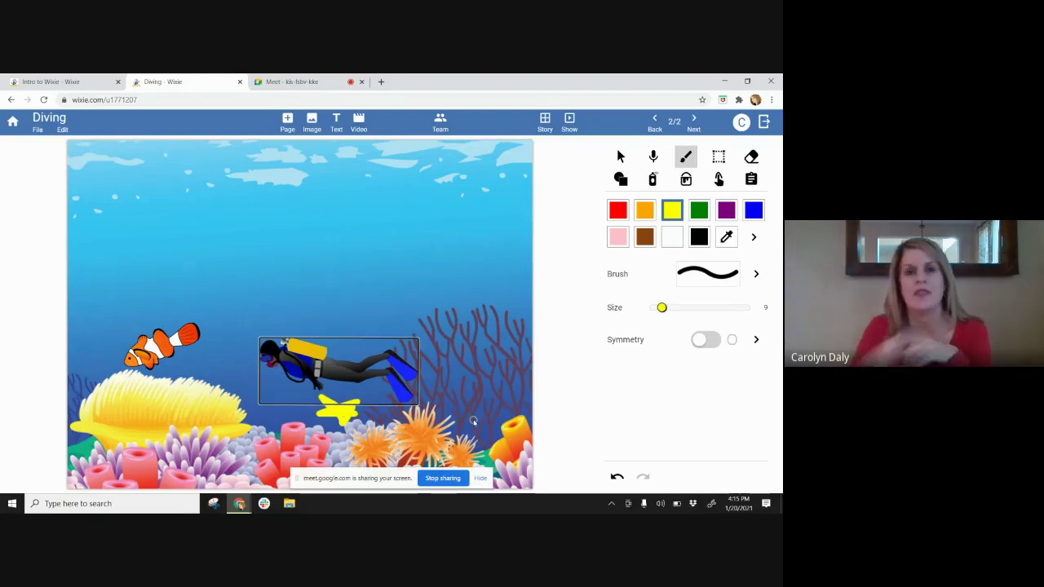
- Spray a band of grey fish stamps from the animals pattern gallery across the reef
click(654, 182)
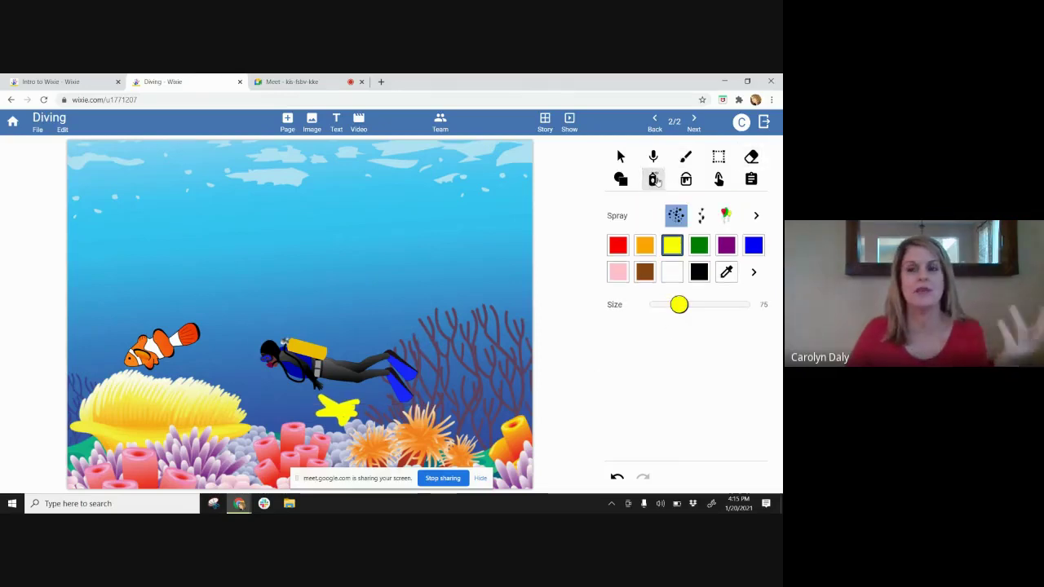
click(756, 215)
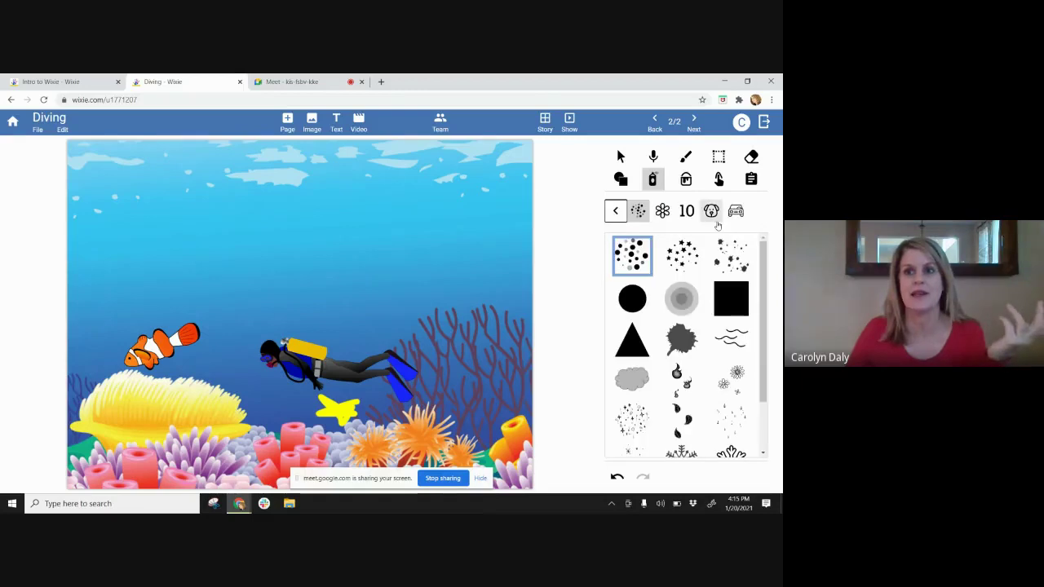
click(711, 211)
click(681, 339)
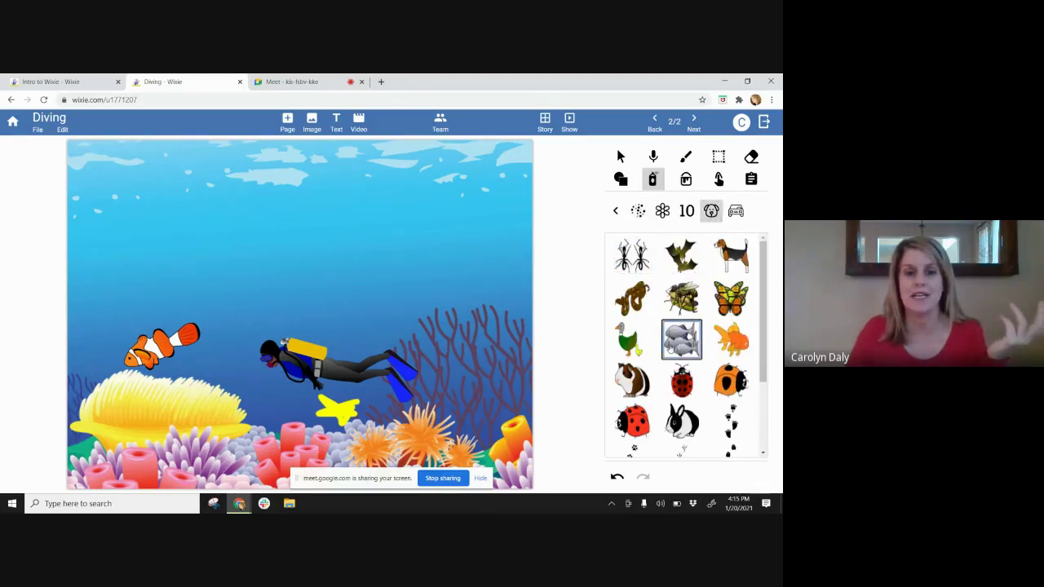
mouse_move(470, 418)
mouse_down()
mouse_move(373, 448)
mouse_move(147, 445)
mouse_up()
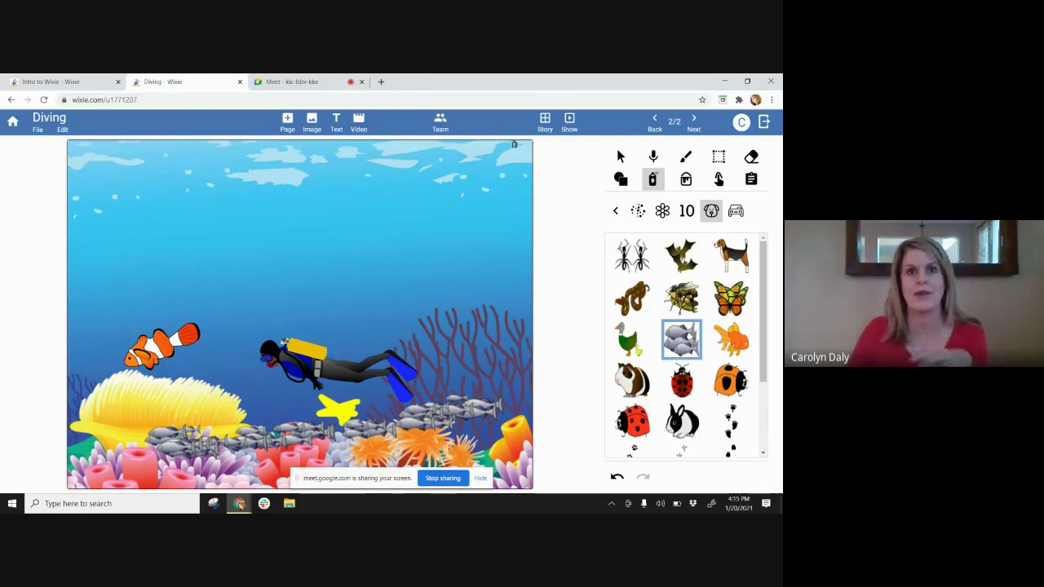
- Add a text box in the open water reading 'Oh look there is a clownfish'
click(336, 122)
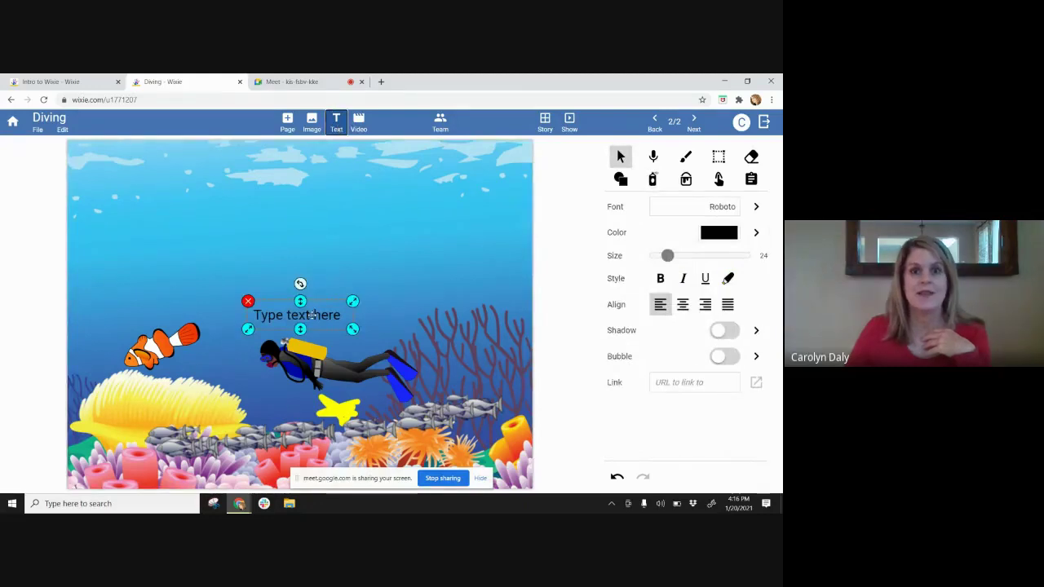
drag(317, 310, 251, 249)
click(241, 256)
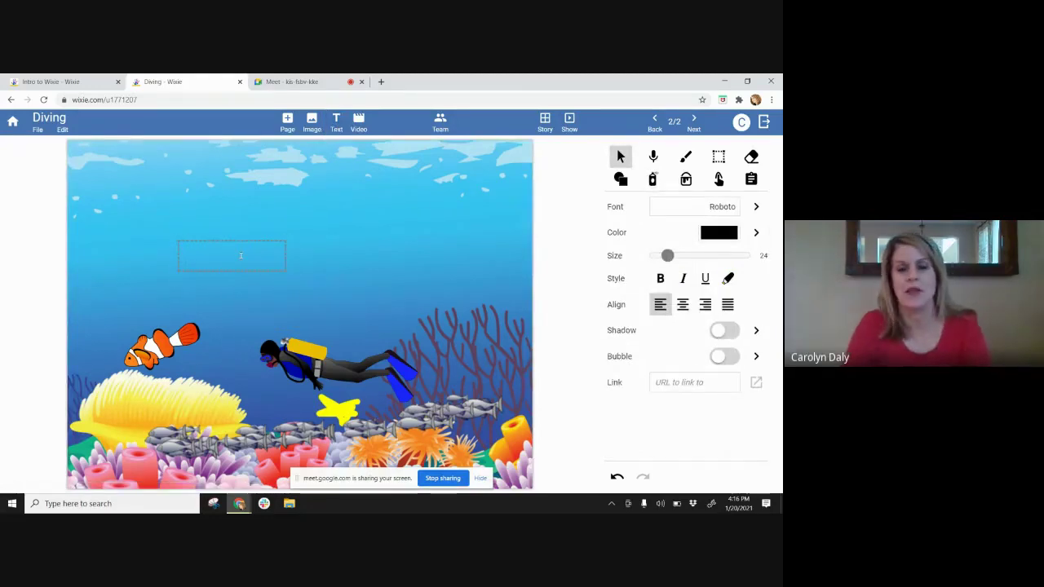
text(Oh look ther)
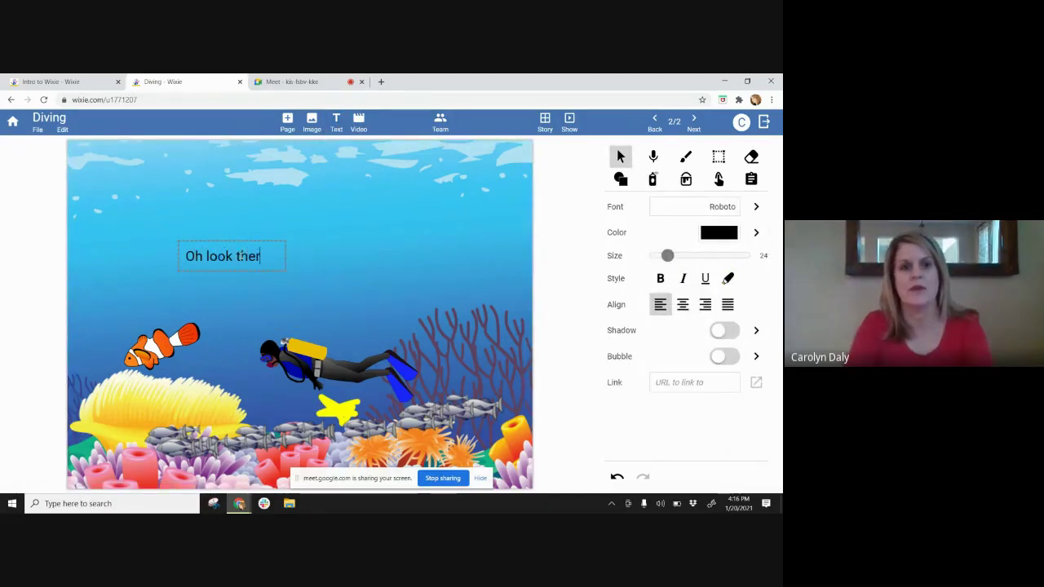
text(e is a clownfish)
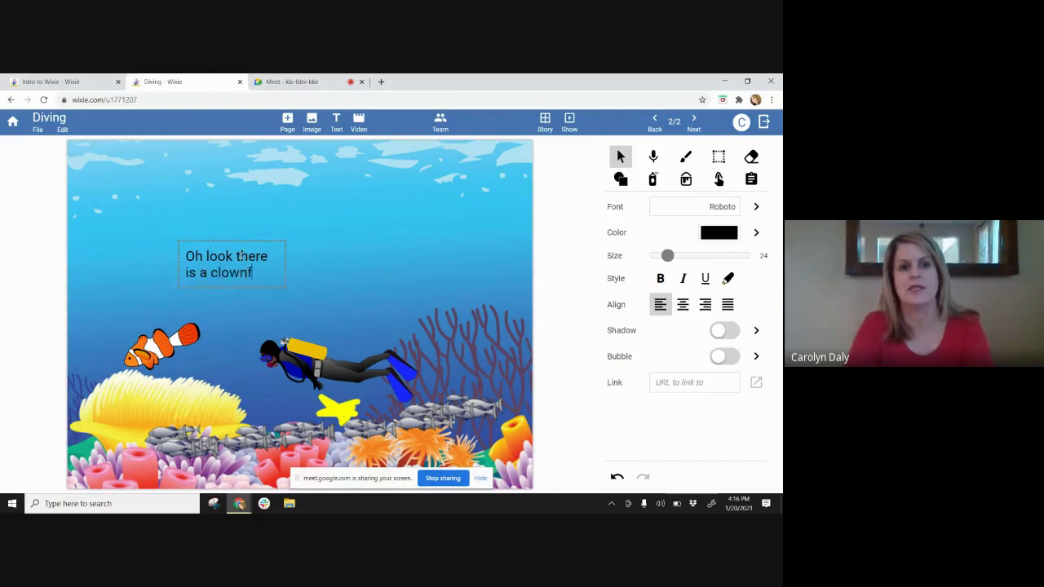
click(323, 209)
- Turn the text into a speech bubble with its tail pointing at the diver's head
click(266, 264)
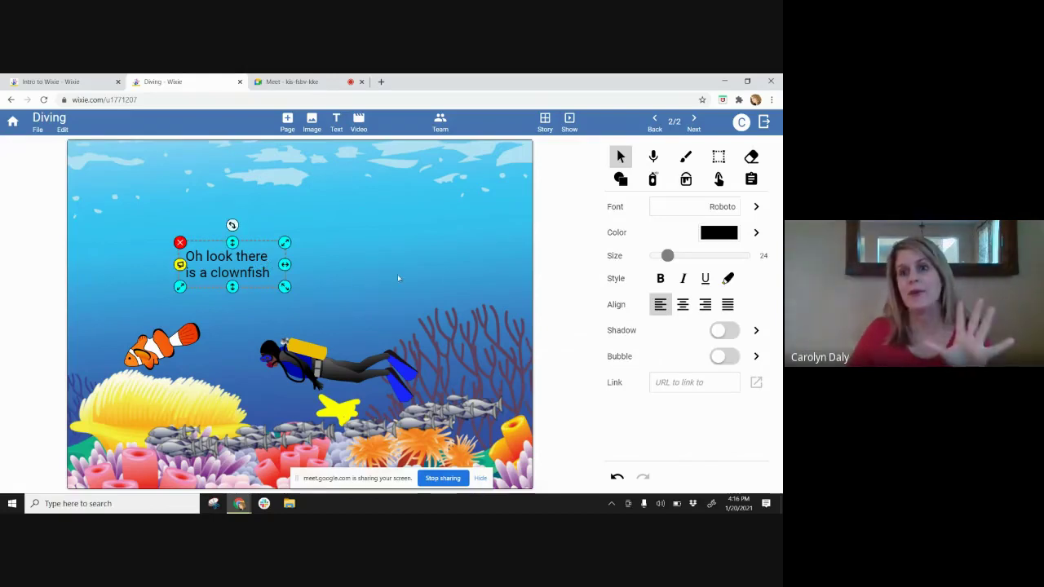
click(719, 358)
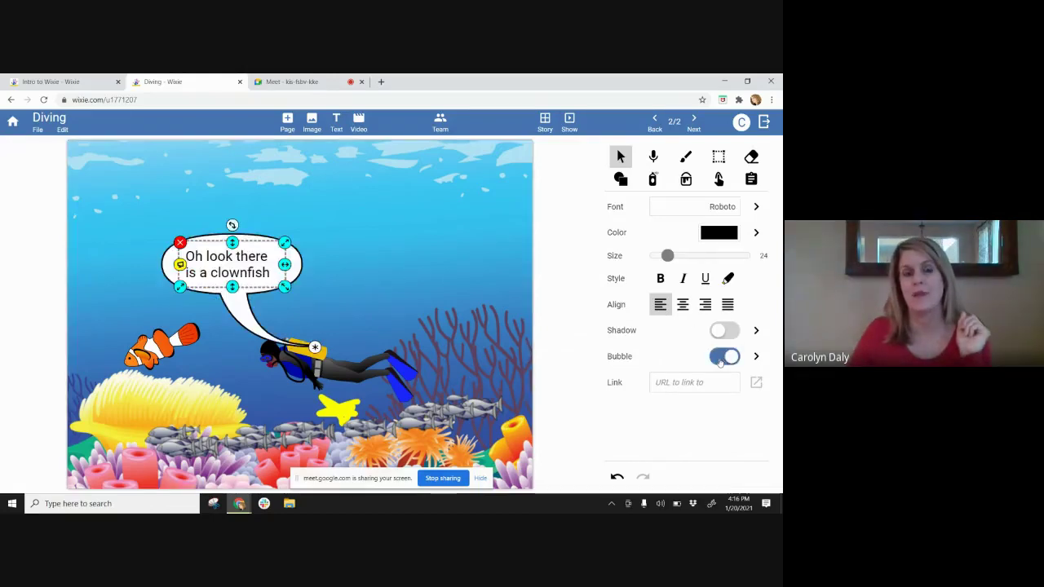
drag(203, 273, 195, 250)
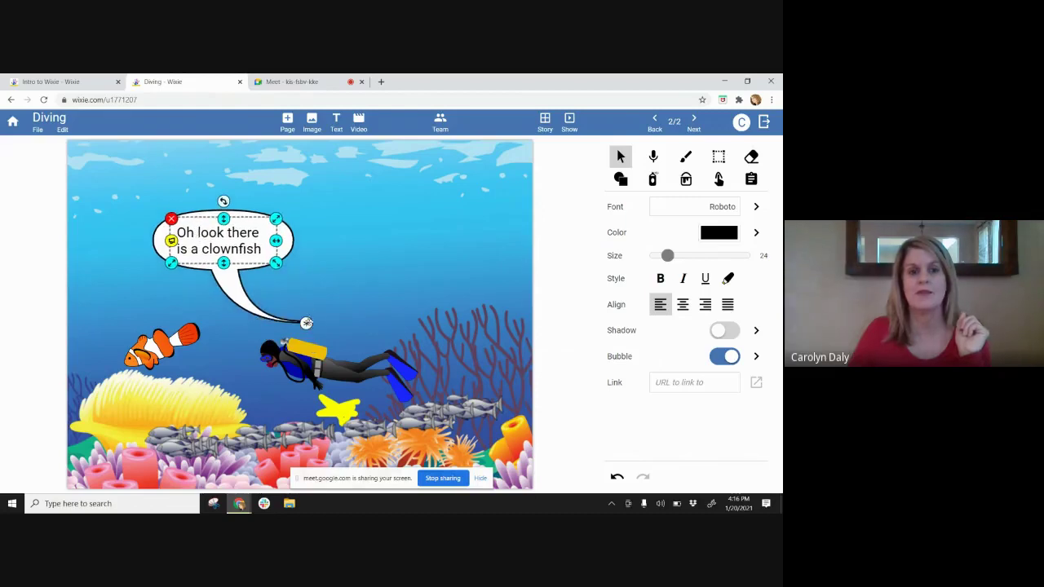
drag(306, 323, 276, 342)
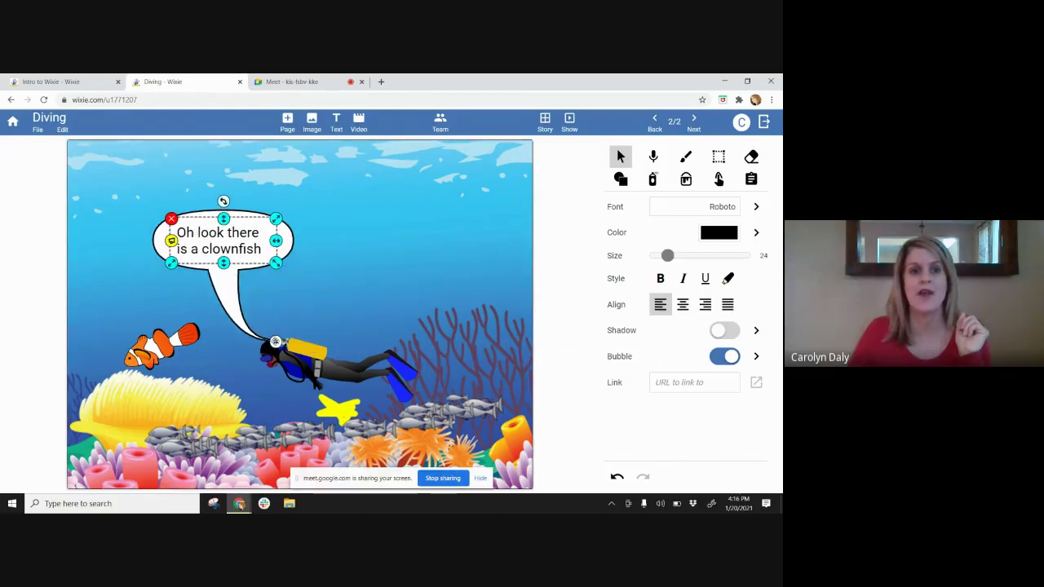
click(322, 310)
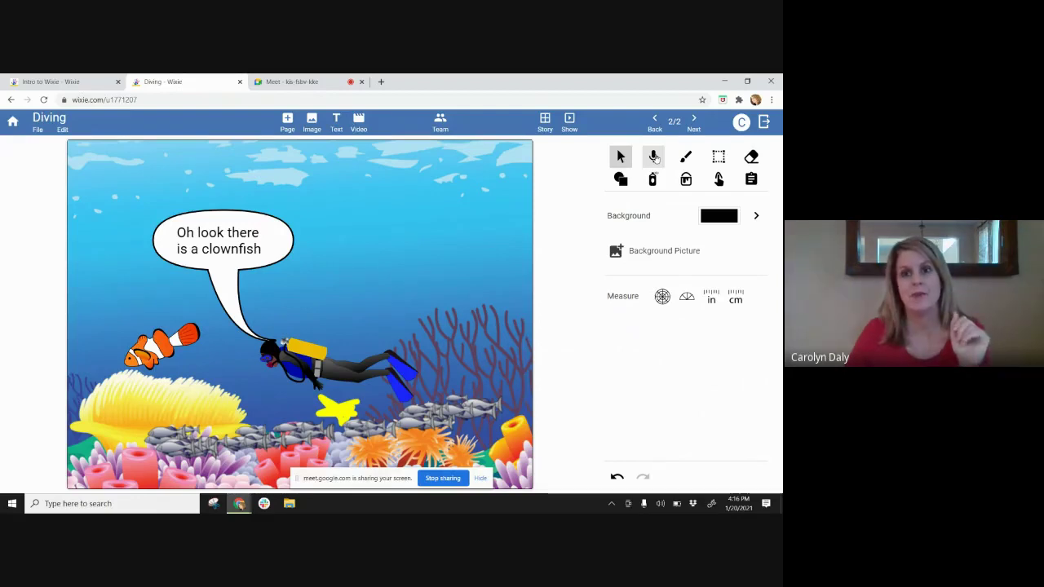
- Record a voice narration, preview it, keep it as the Coral Reef page's sound, and play it
click(653, 157)
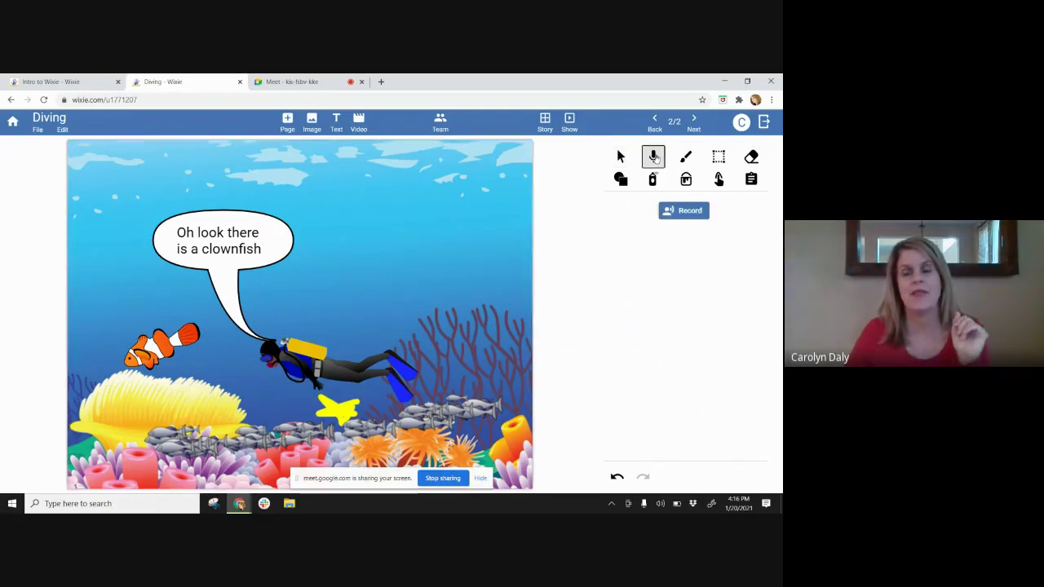
click(685, 211)
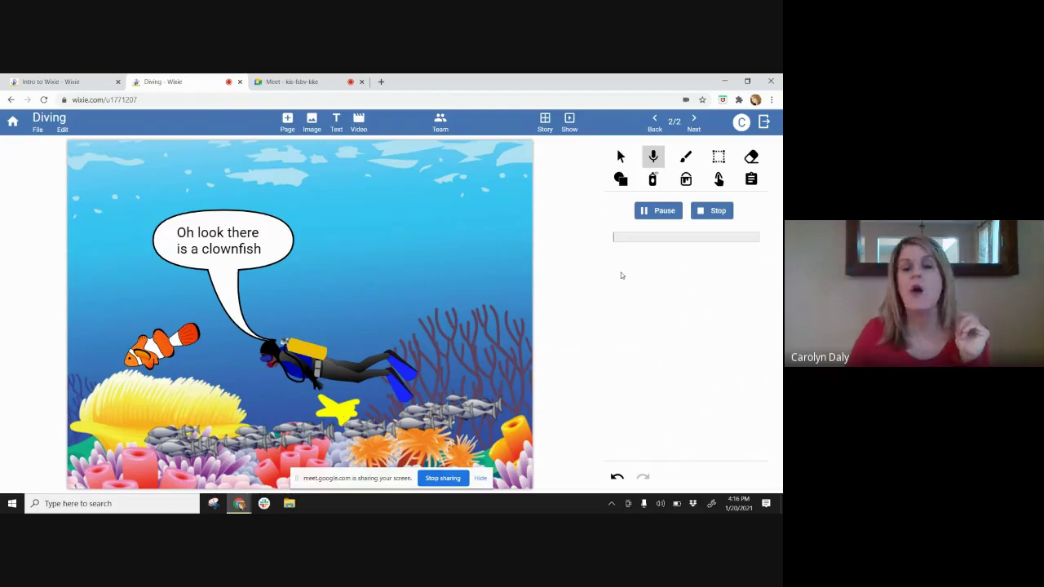
click(717, 211)
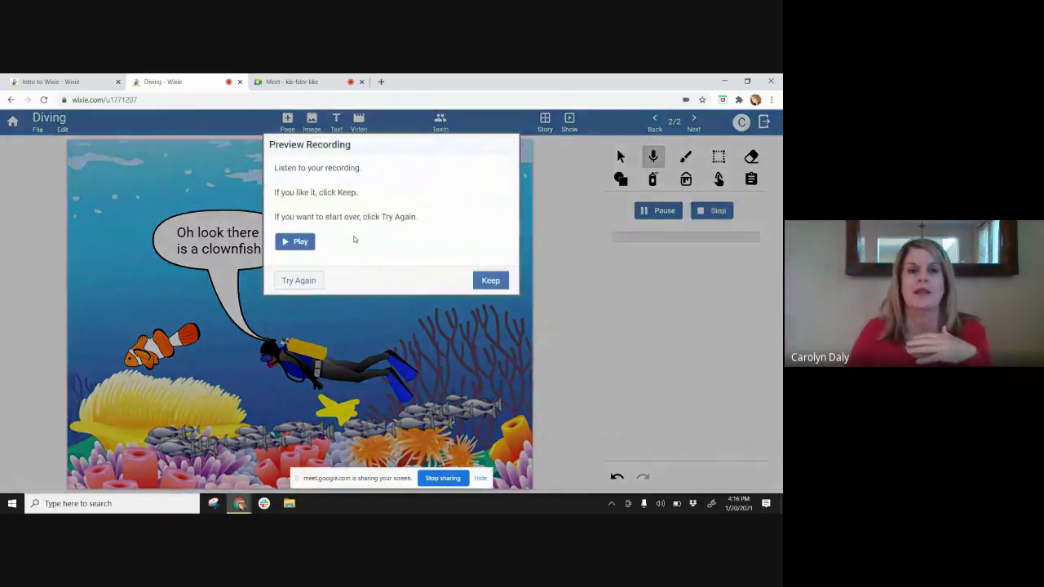
click(301, 243)
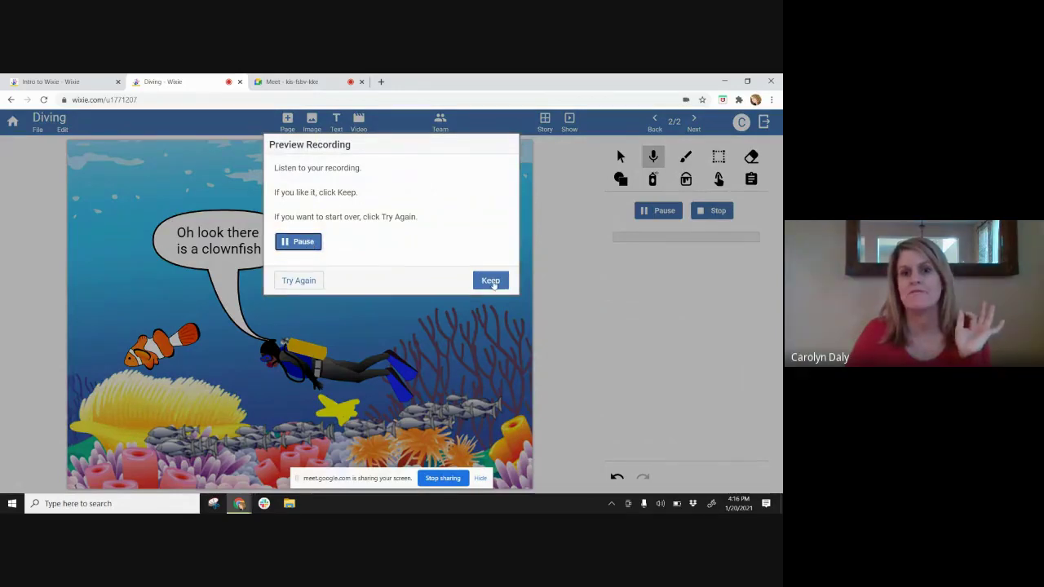
click(490, 280)
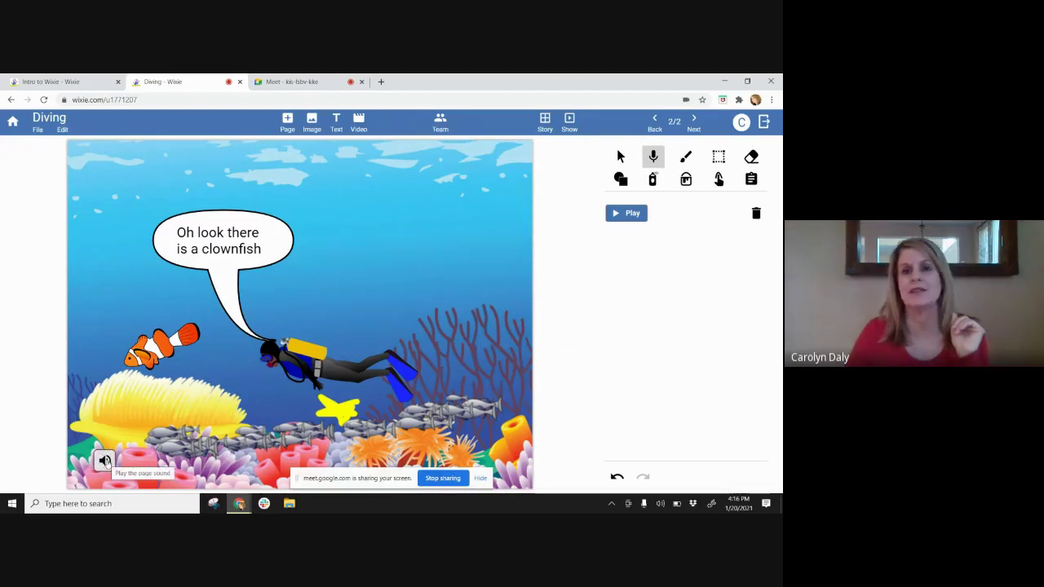
click(105, 462)
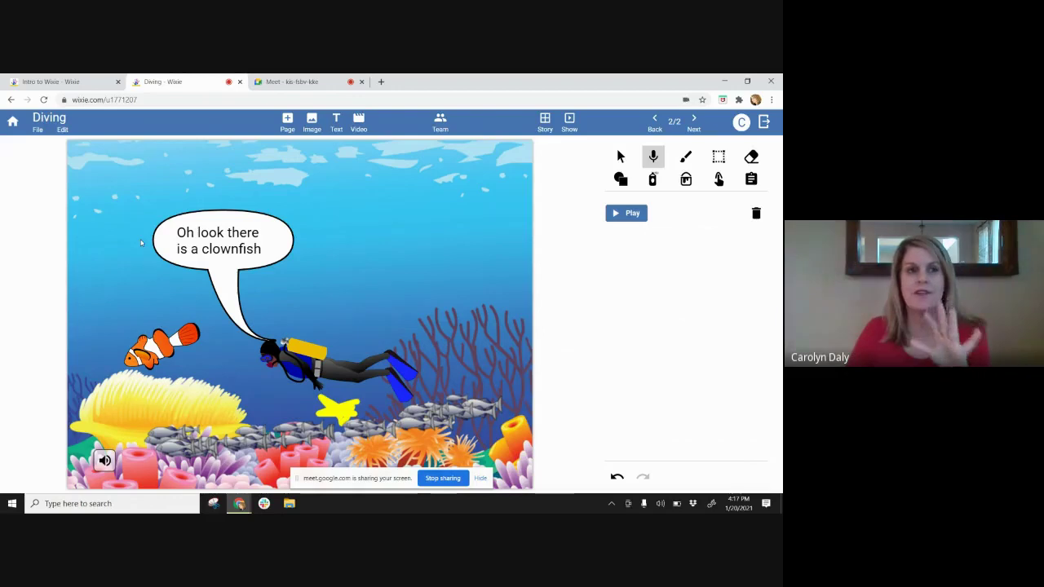
click(74, 100)
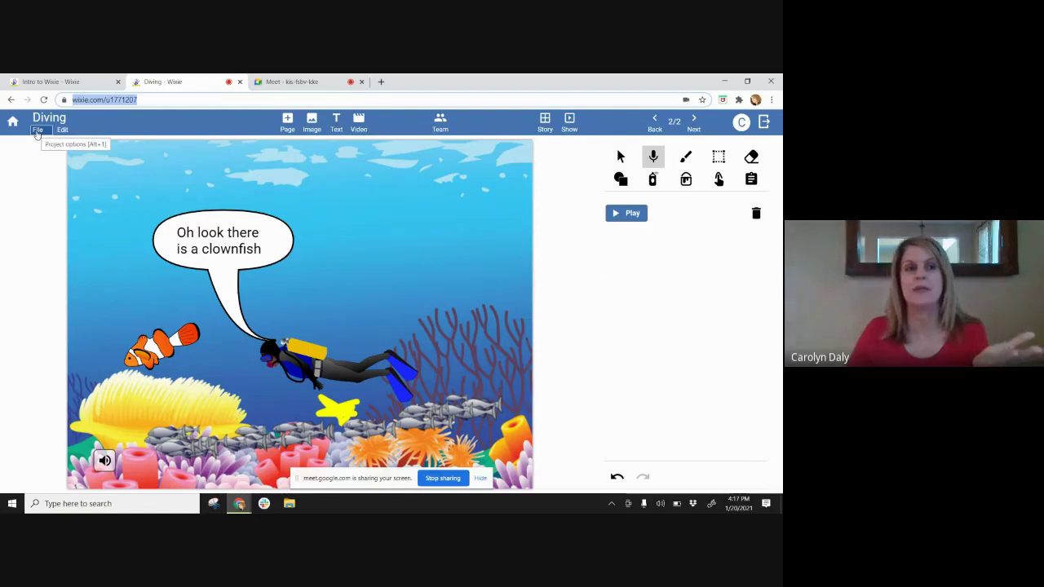
- Open the Diving project's sharing options, close them, and select the project's web address
click(38, 131)
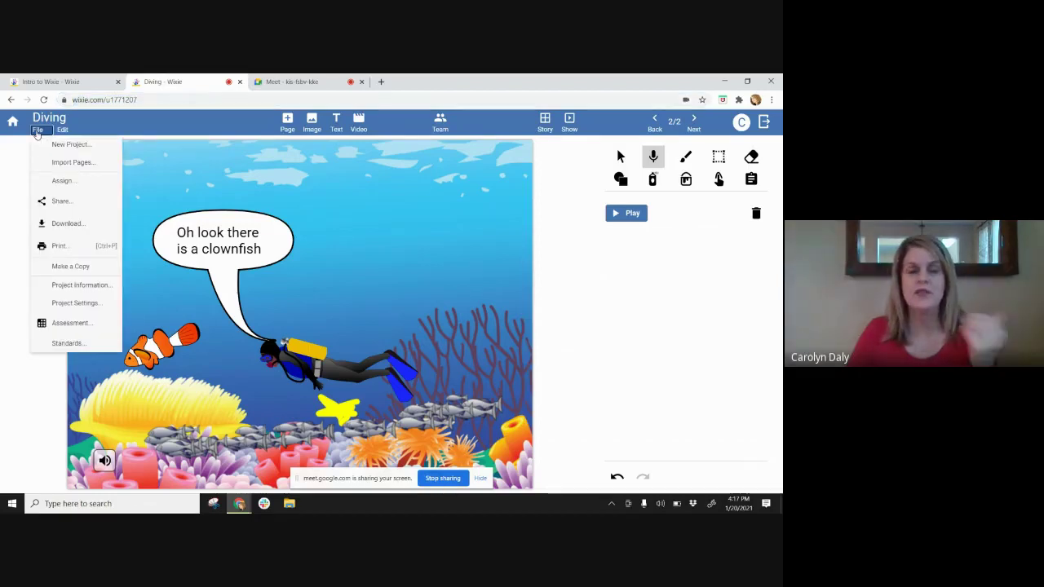
click(91, 203)
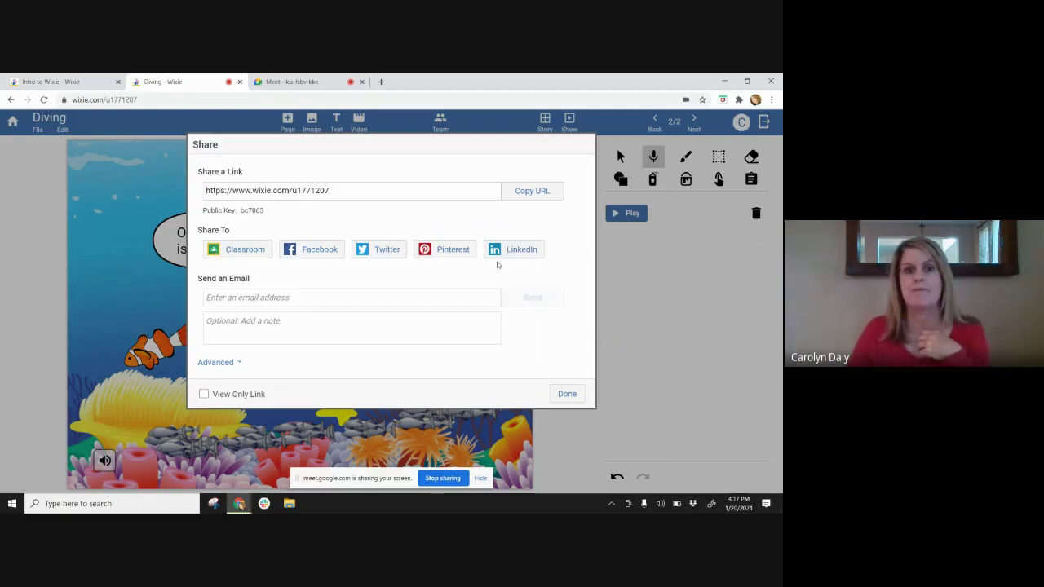
click(567, 395)
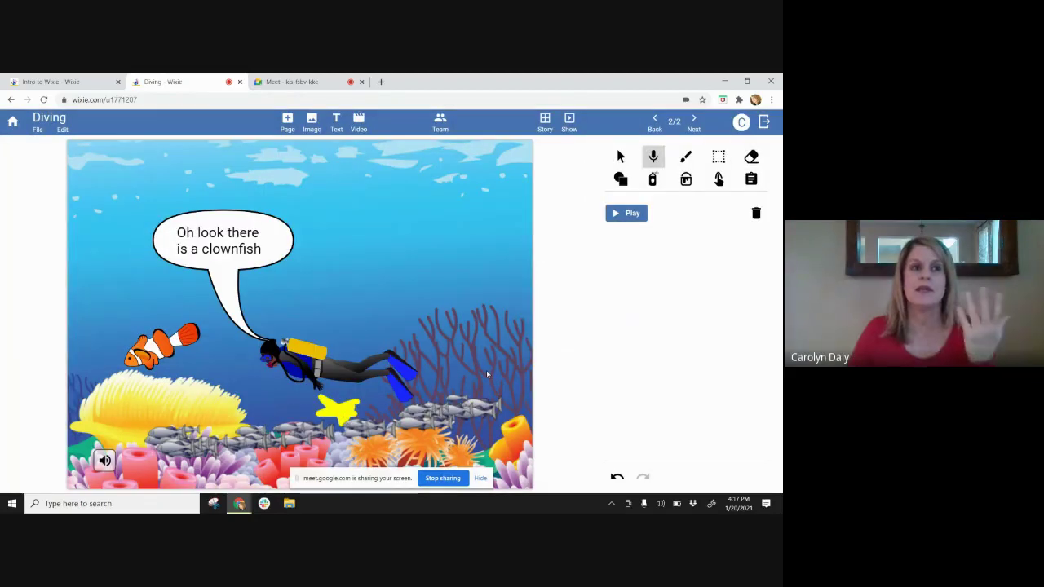
click(114, 100)
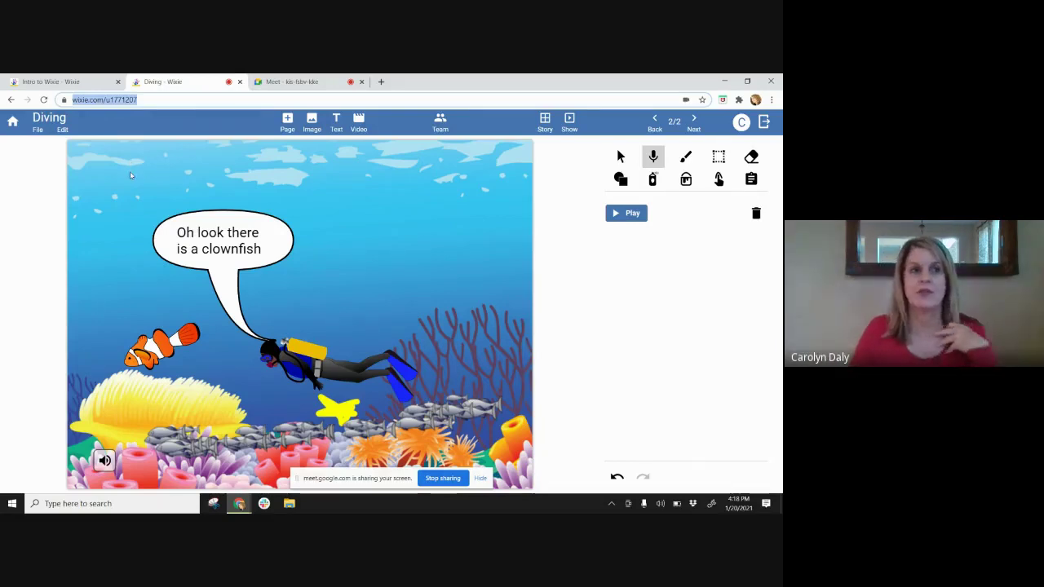
click(130, 175)
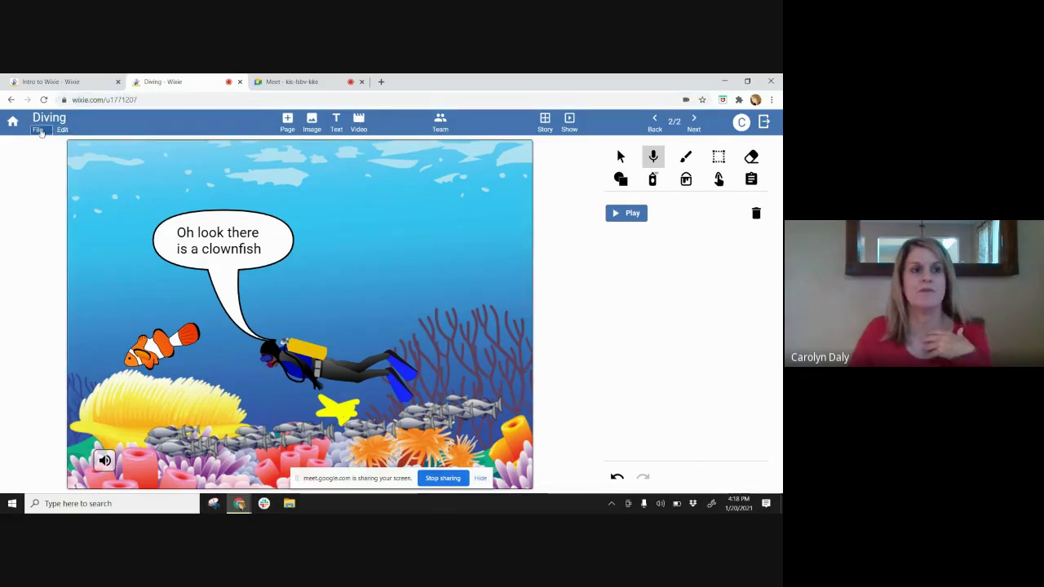
click(38, 131)
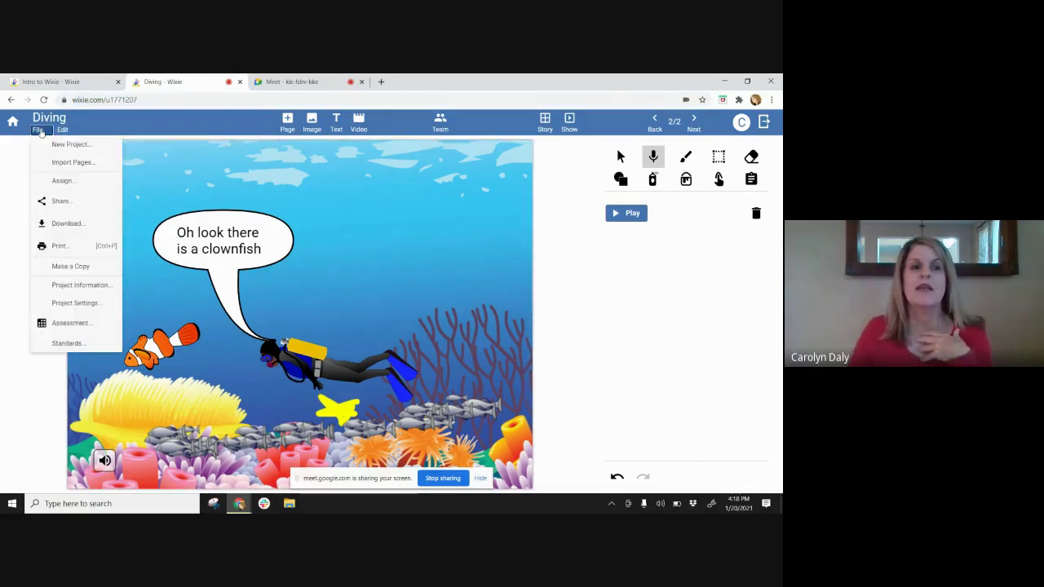
click(89, 223)
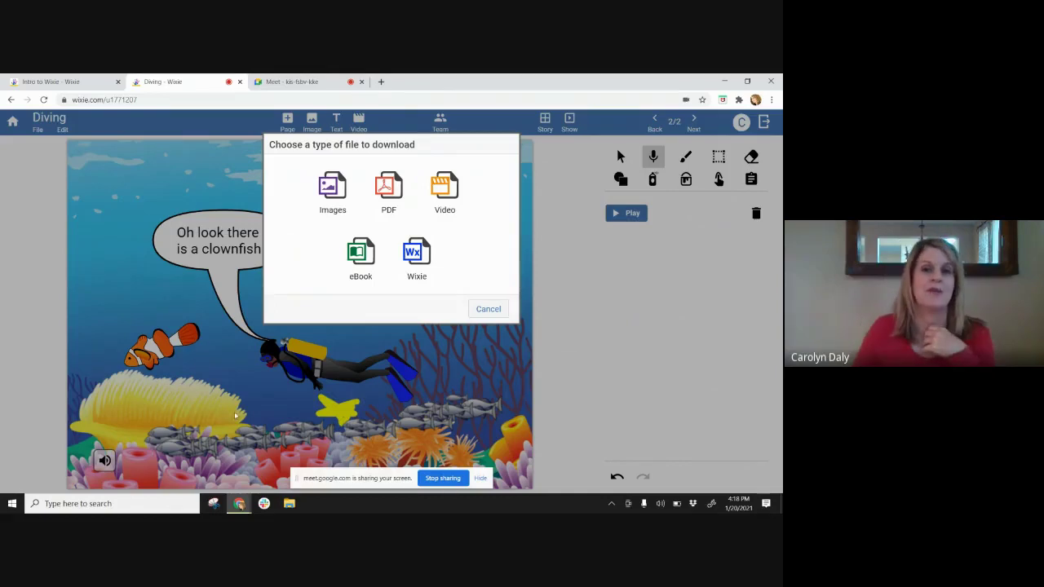
click(488, 309)
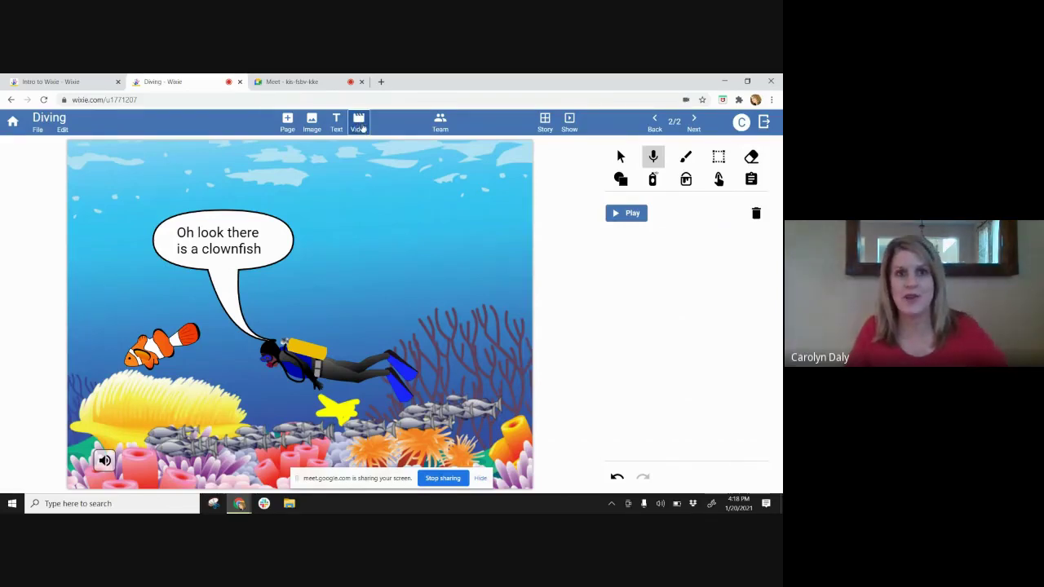
click(359, 123)
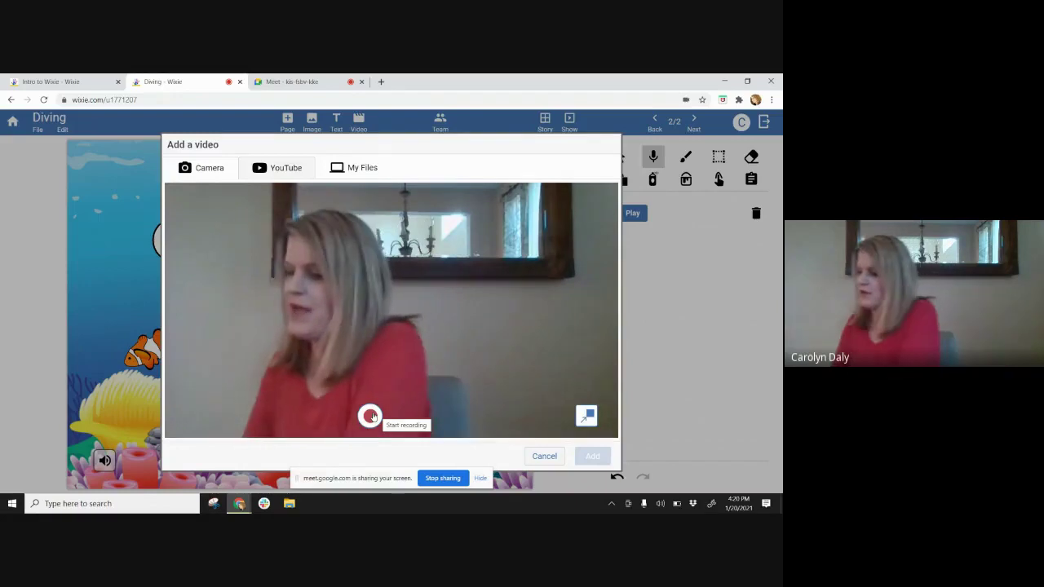
click(544, 455)
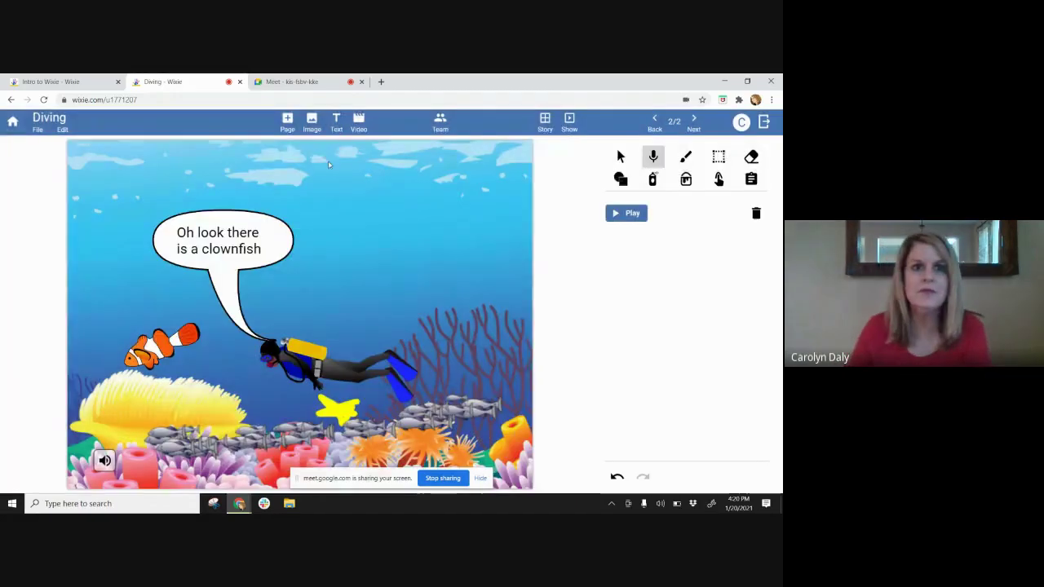
click(37, 130)
click(73, 243)
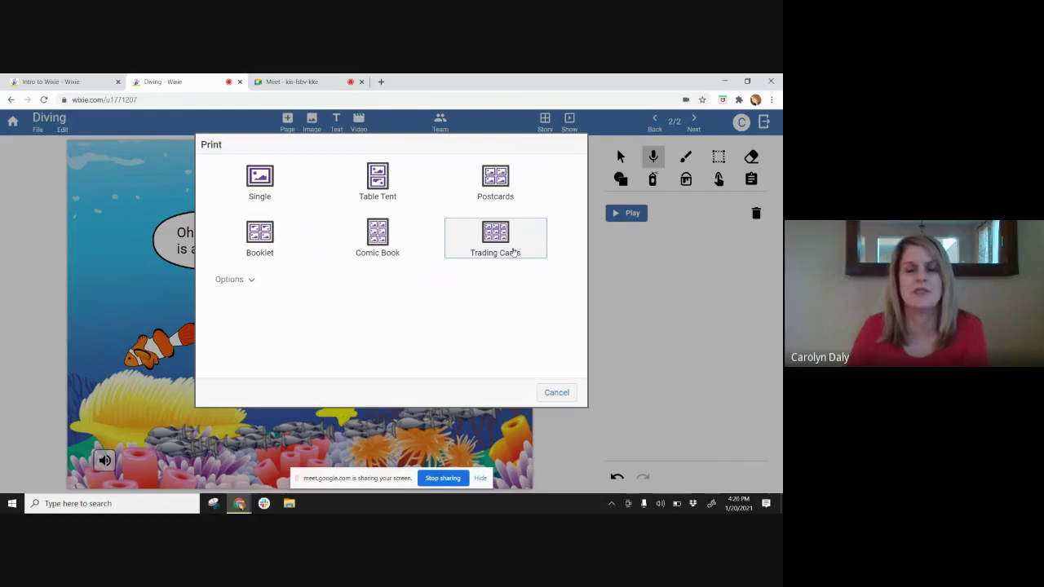
click(552, 396)
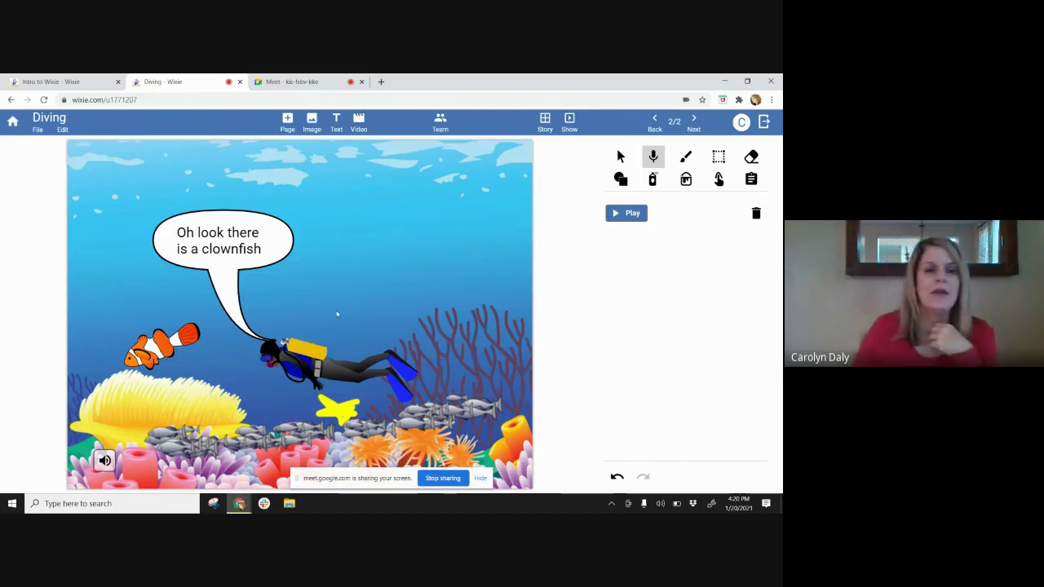
- Leave the Diving project and open the Templates library folders
click(12, 123)
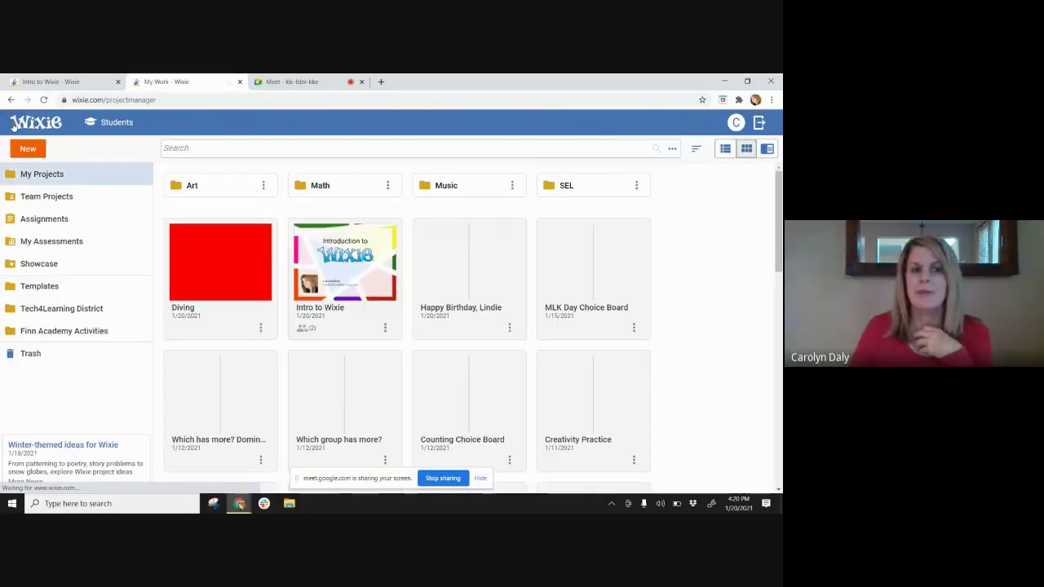
click(56, 286)
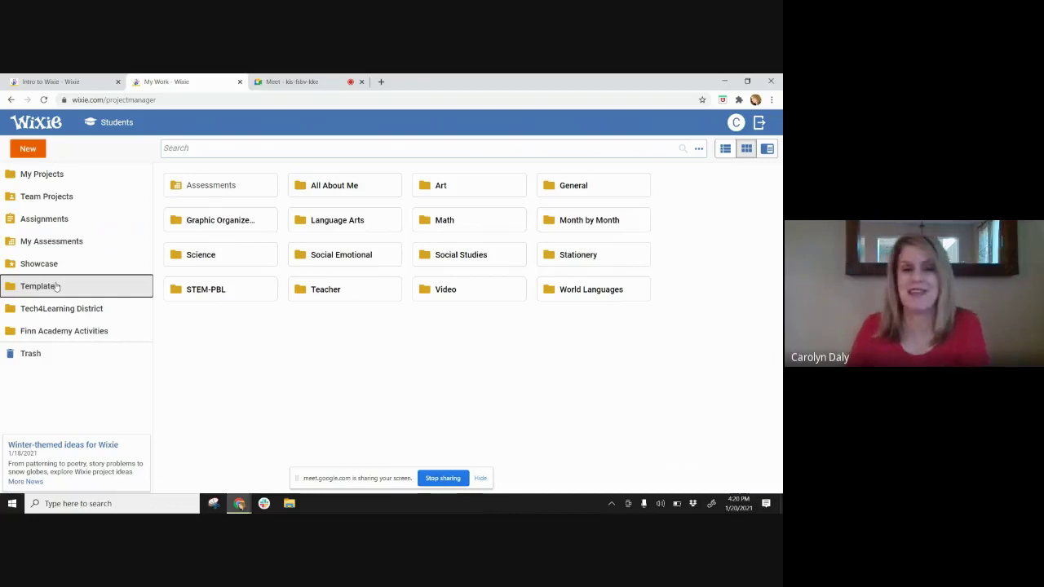
click(108, 287)
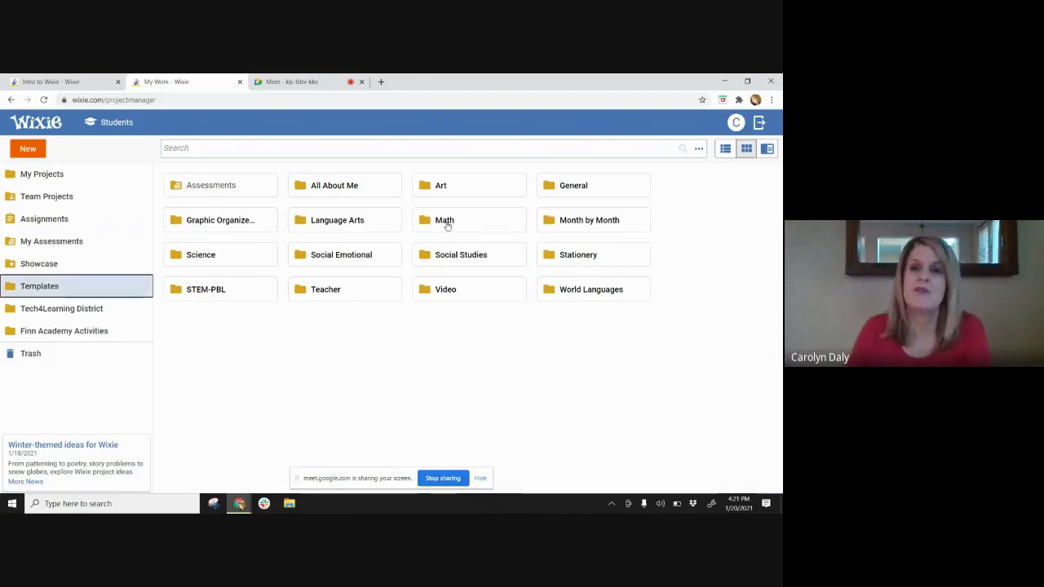
- Browse the Month by Month > 02 - February templates, then return to the category list
click(546, 222)
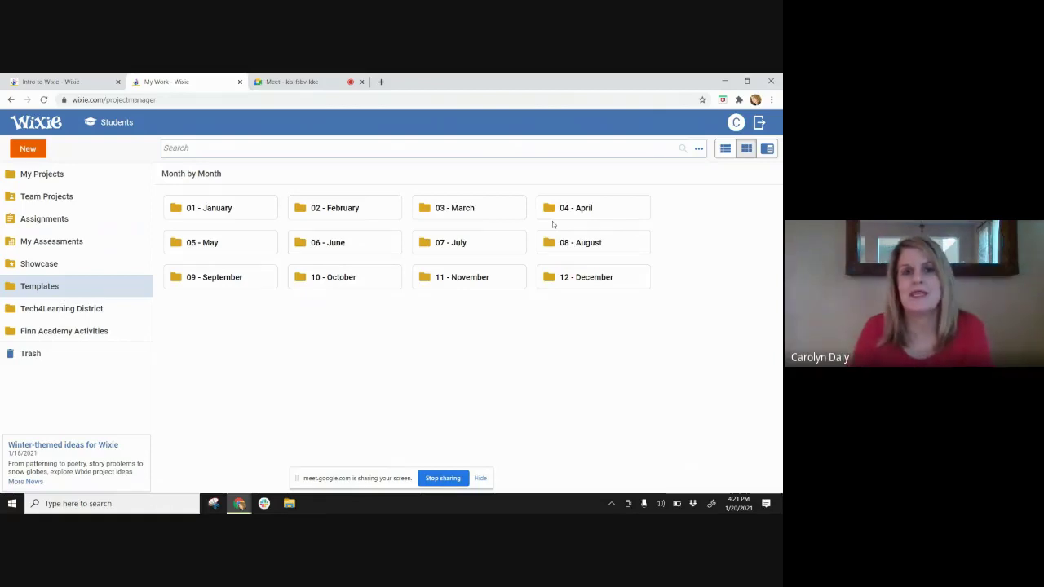
click(351, 210)
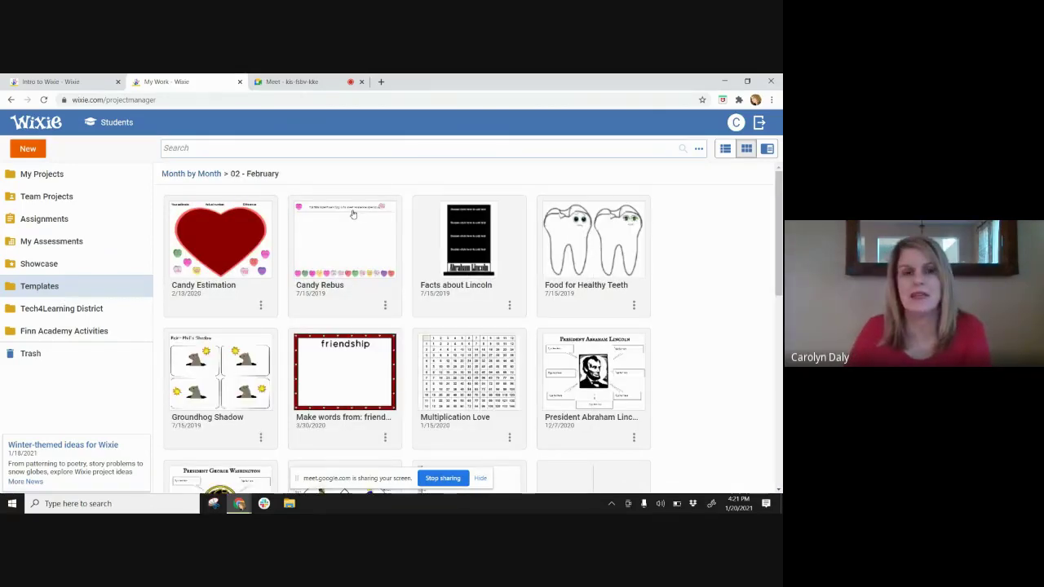
scroll(352, 214, down, 1)
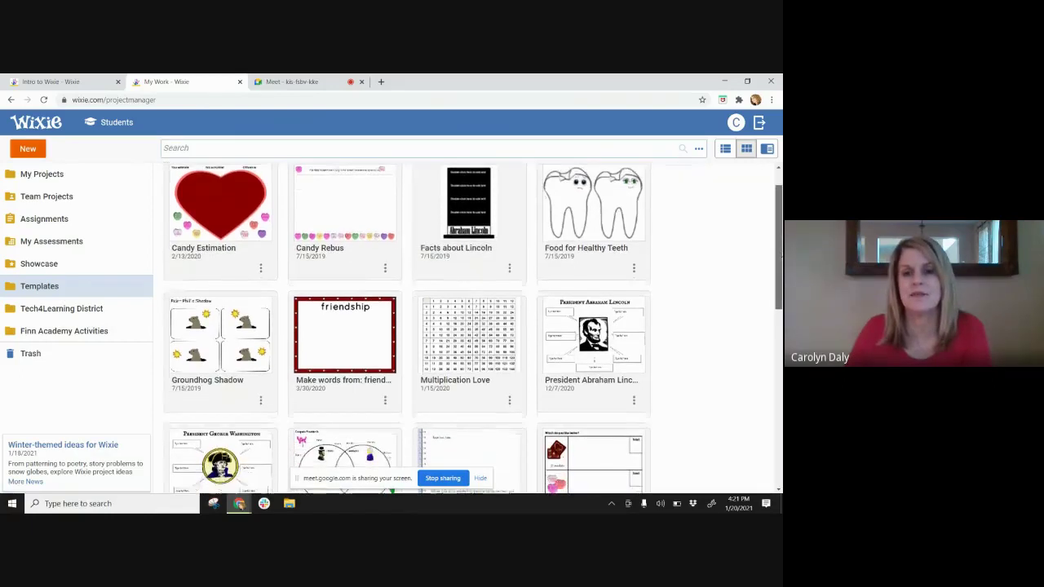
drag(781, 257, 780, 384)
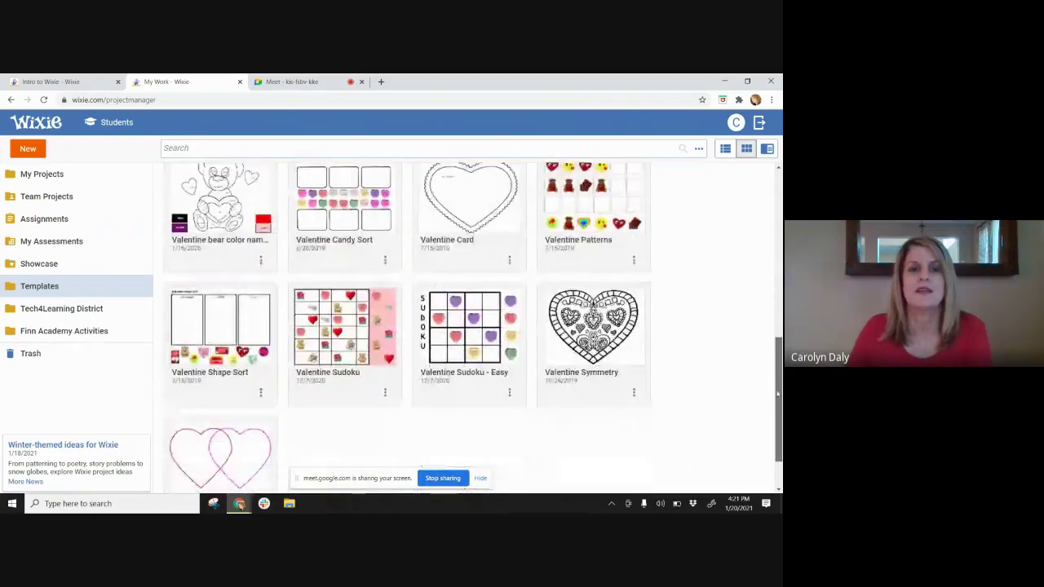
scroll(365, 317, up, 5)
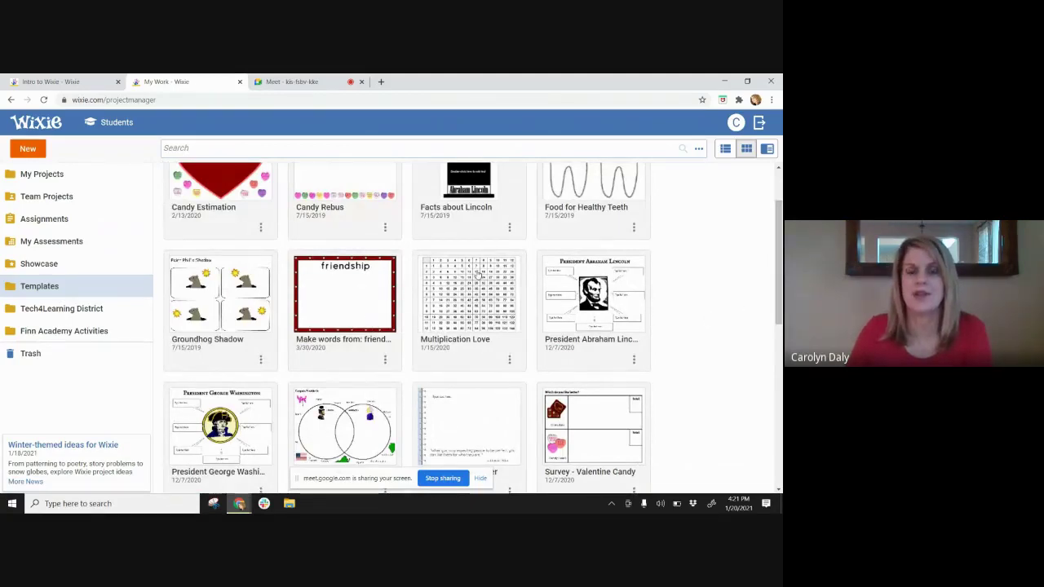
scroll(696, 234, up, 1)
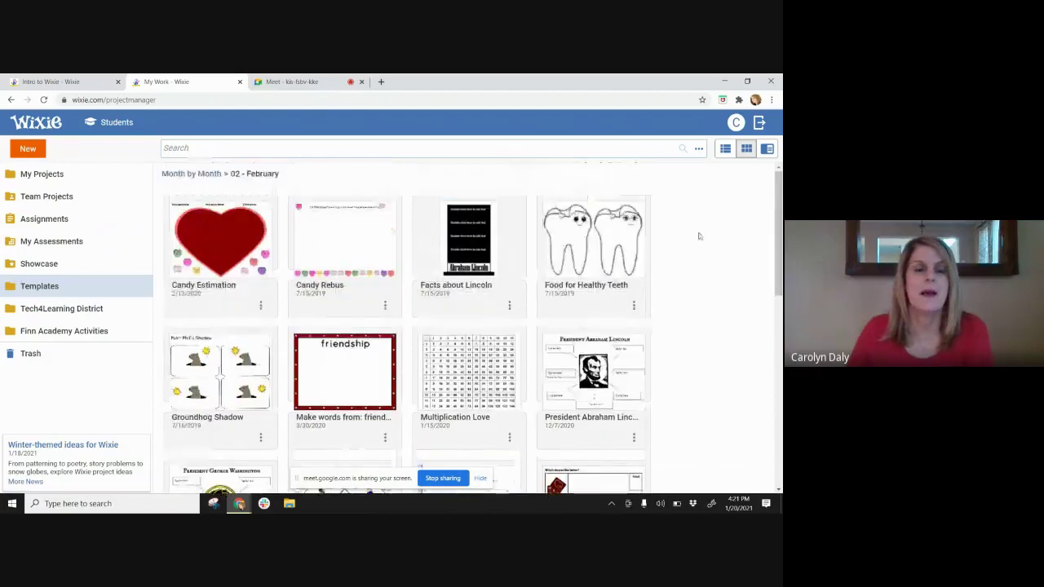
click(44, 289)
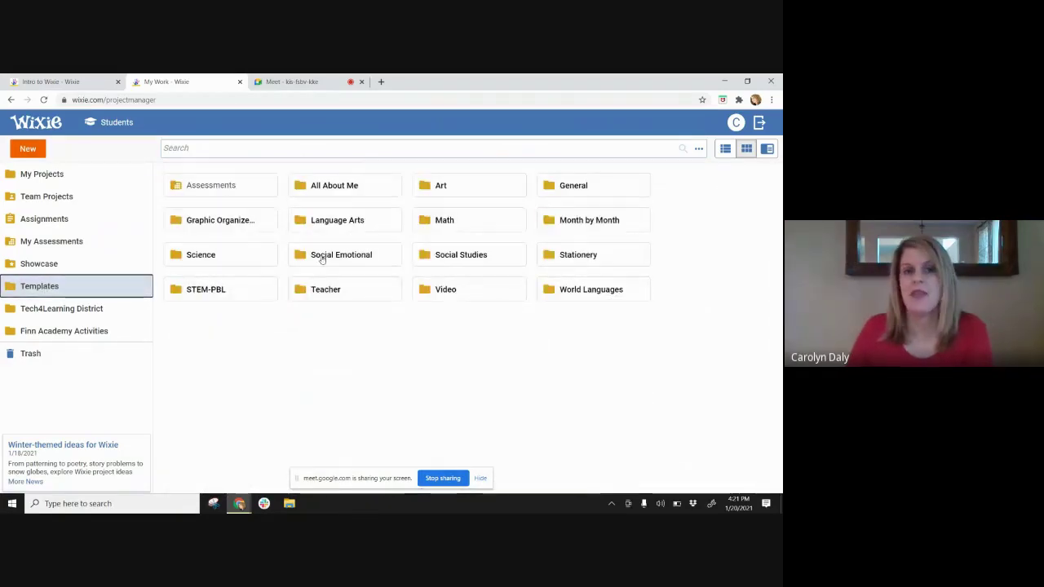
click(328, 256)
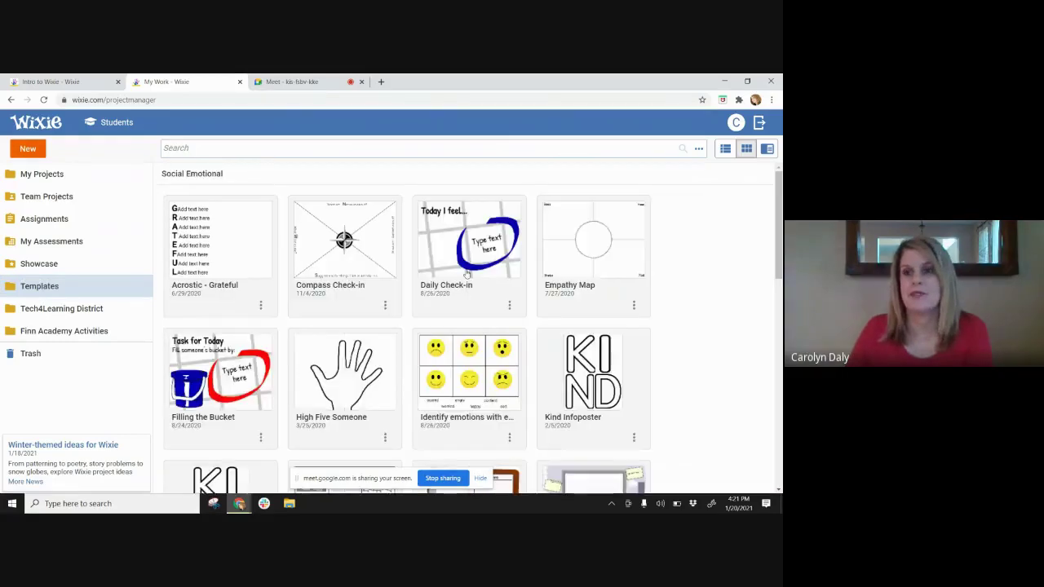
drag(781, 251, 781, 321)
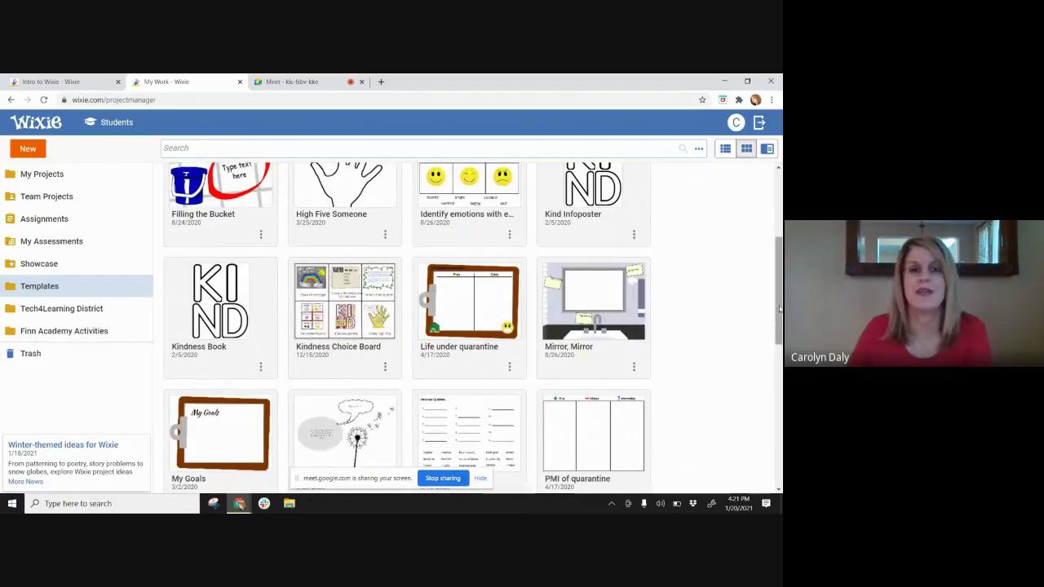
drag(779, 309, 779, 280)
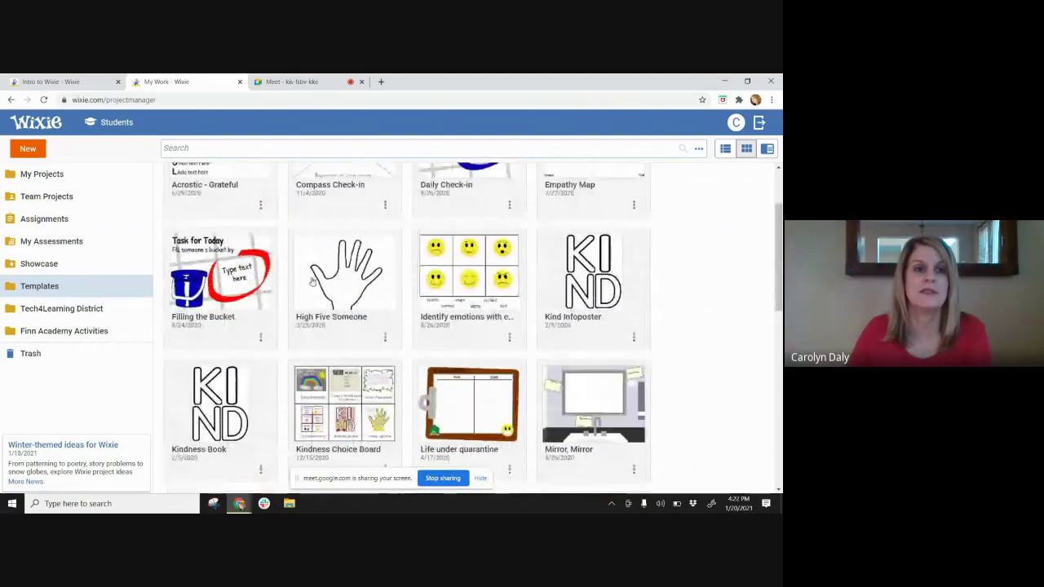
click(151, 289)
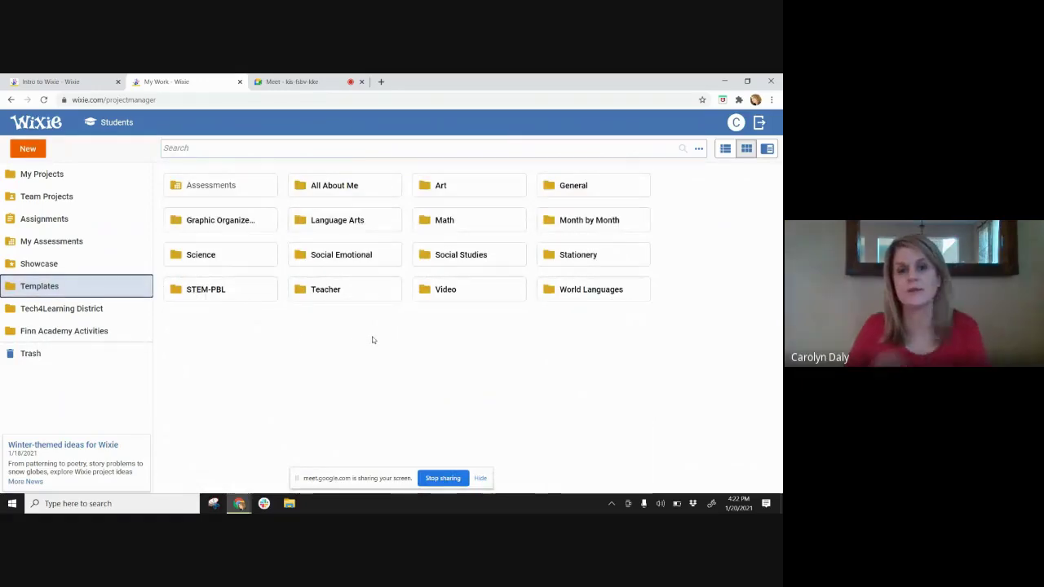
double_click(441, 295)
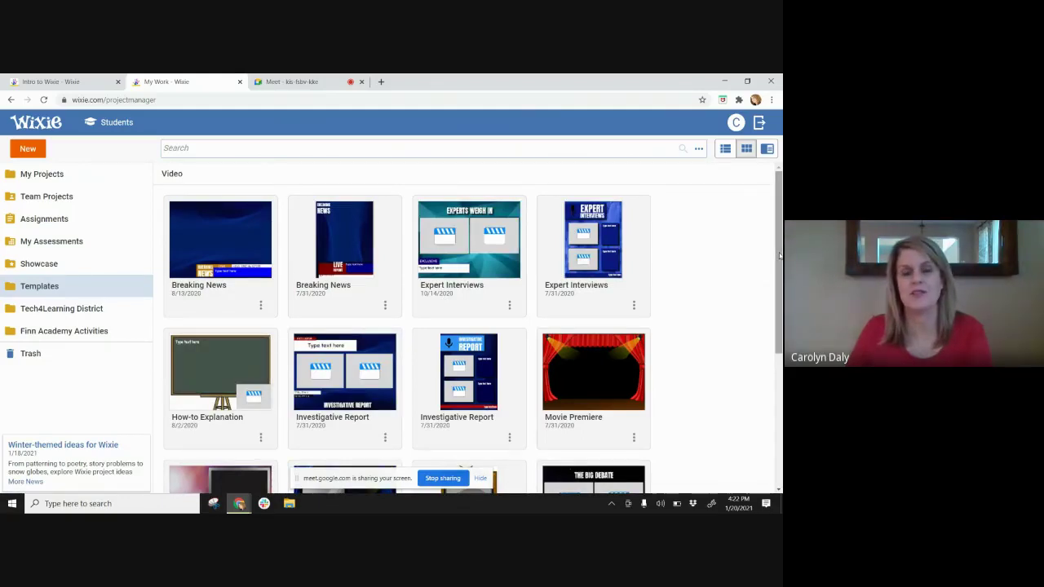
drag(779, 255, 780, 332)
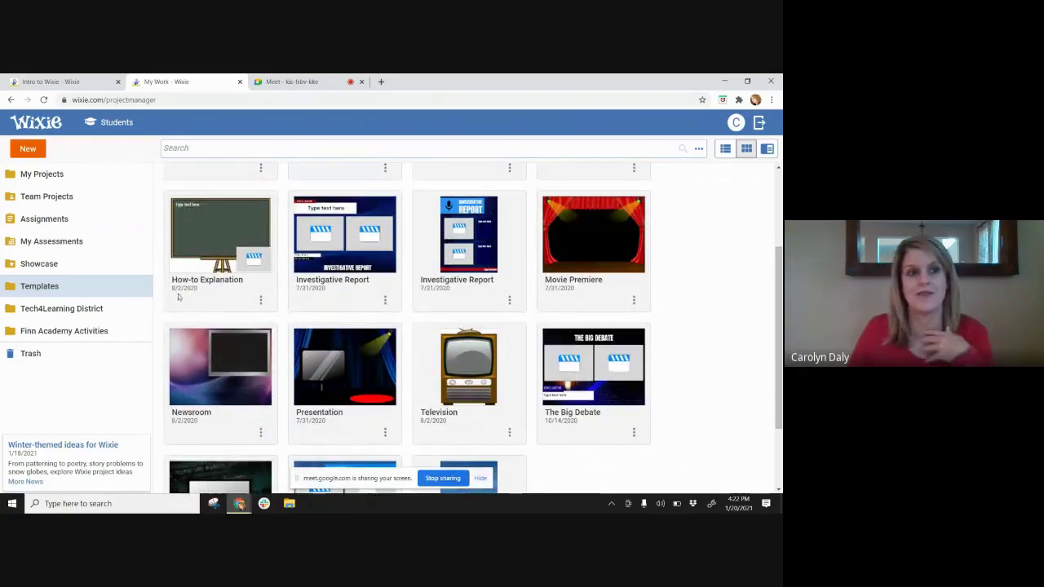
click(17, 295)
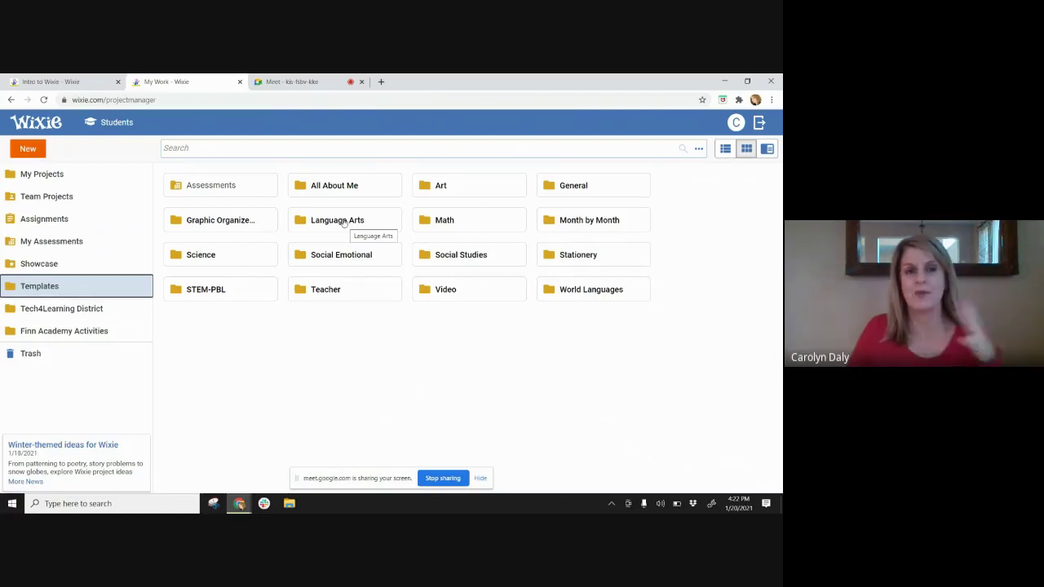
- Search templates for 'comprehension' and open the Character Coat of Arms card's options
click(233, 151)
text(com)
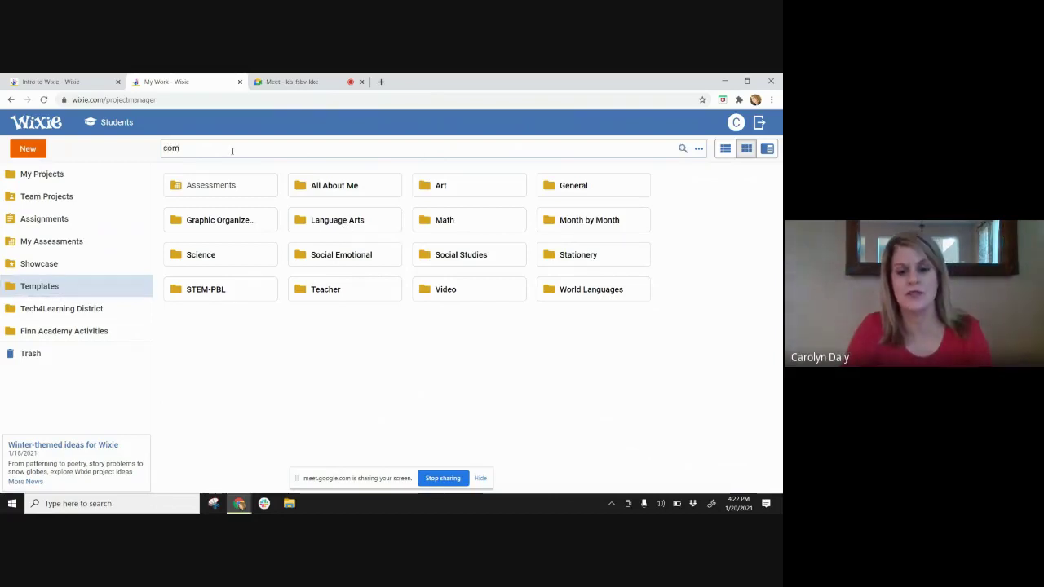
text(prehens)
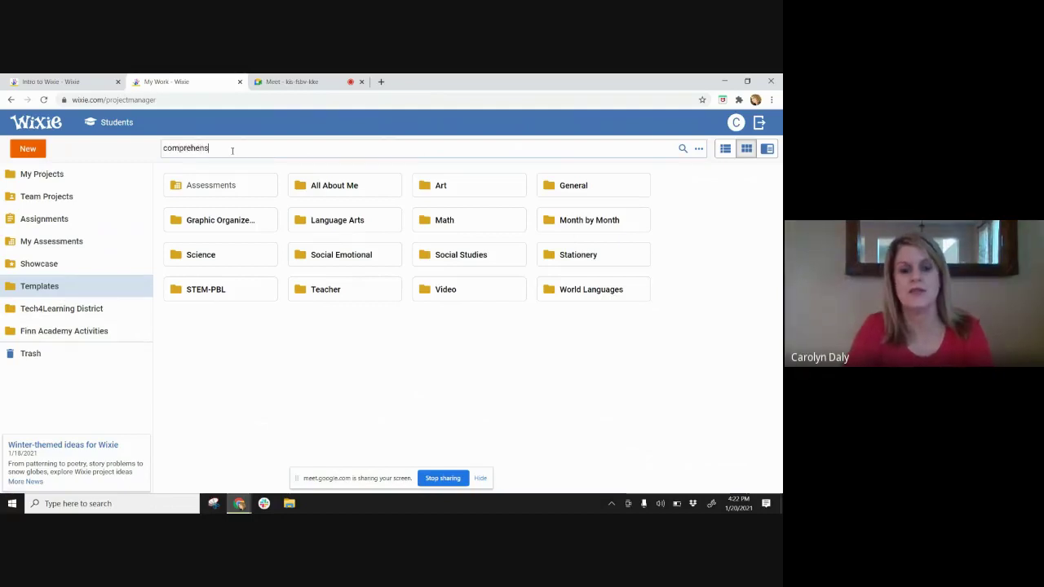
text(ion)
key(Return)
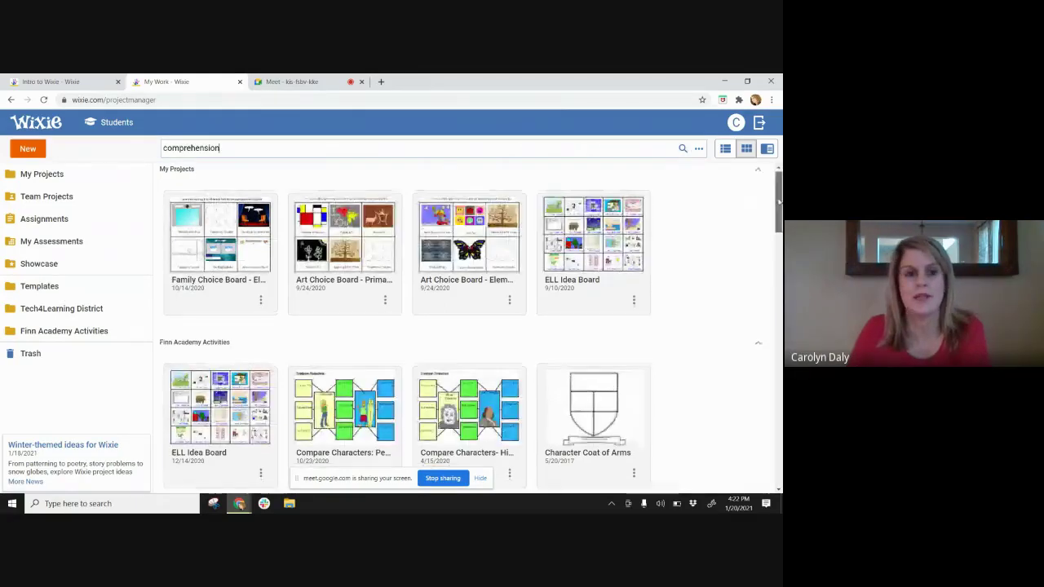
scroll(779, 210, down, 2)
drag(779, 211, 779, 285)
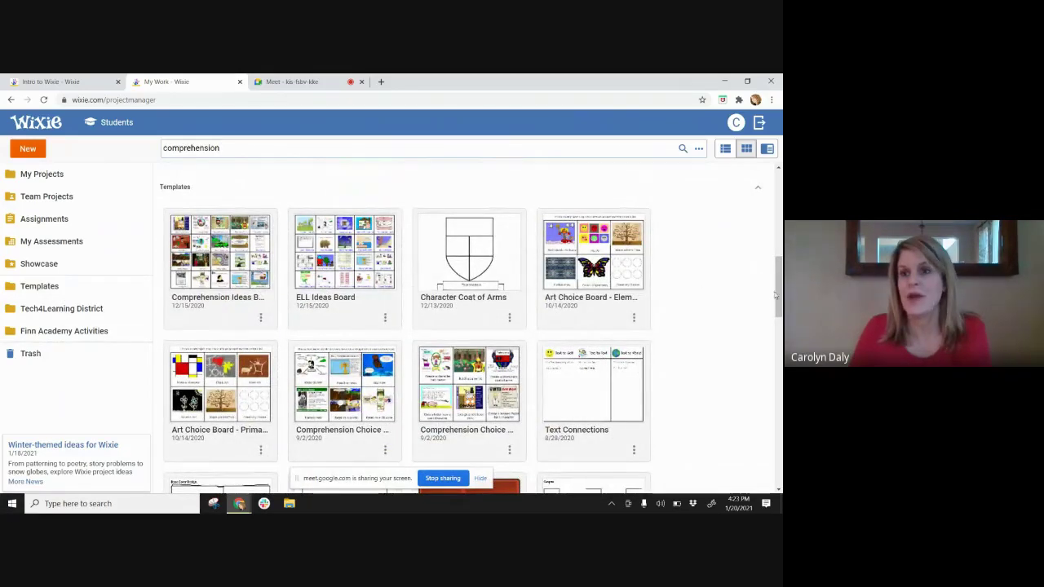
scroll(778, 287, down, 2)
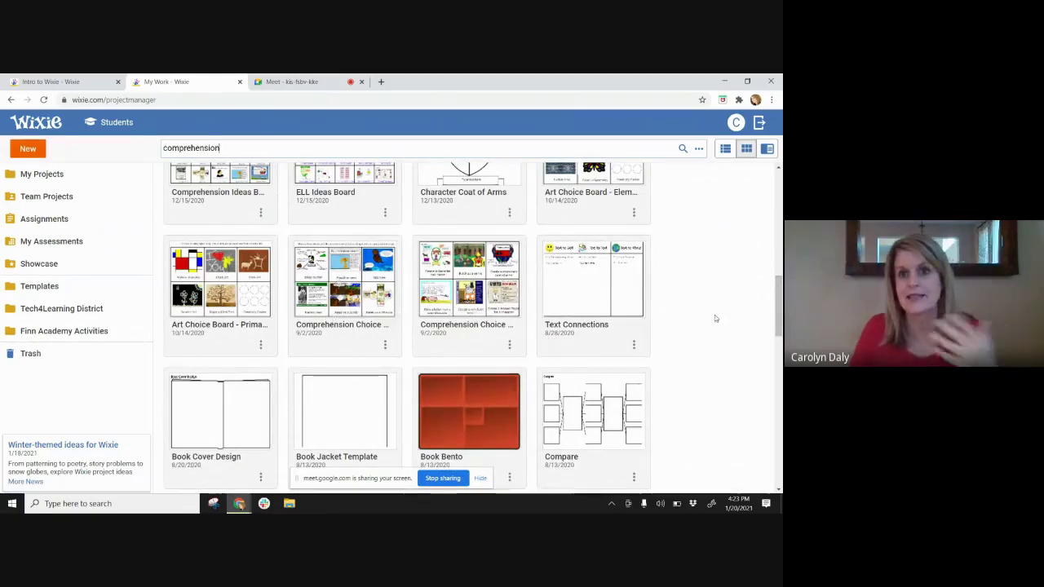
drag(776, 310, 777, 288)
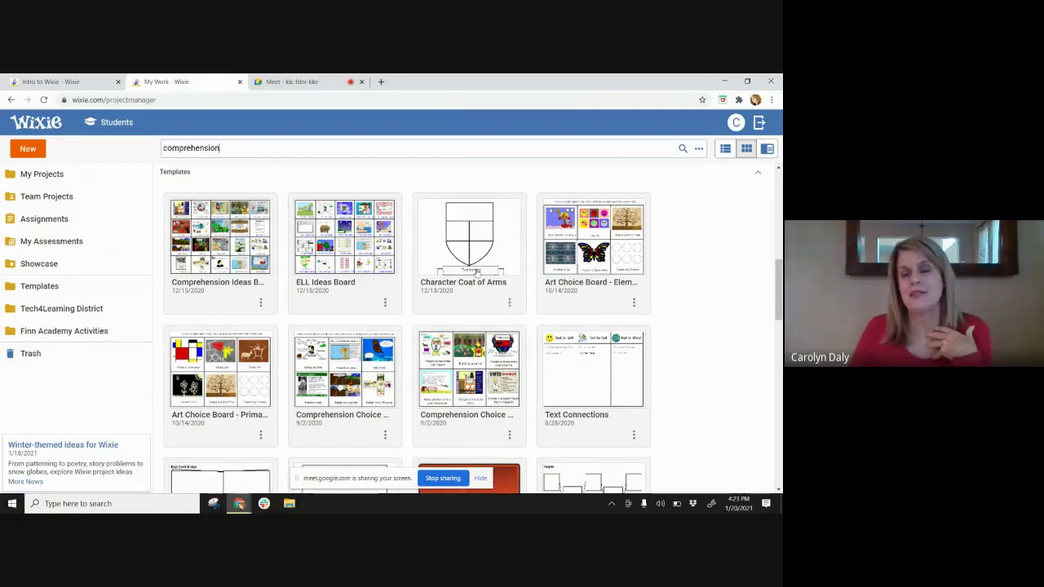
click(510, 303)
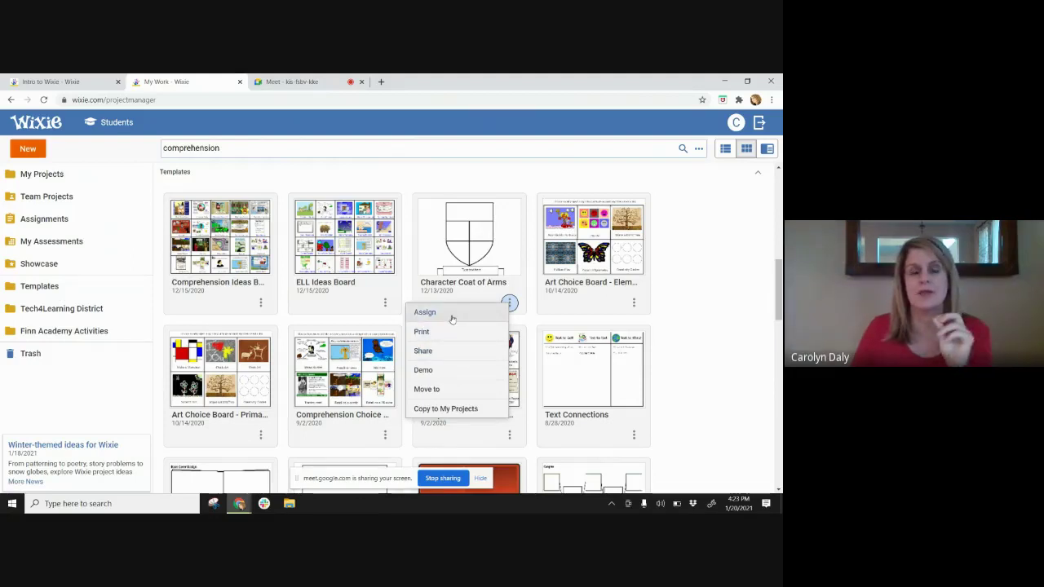
- Assign Character Coat of Arms to all students in 02-Second Grade, ending 2/20/2021
click(453, 319)
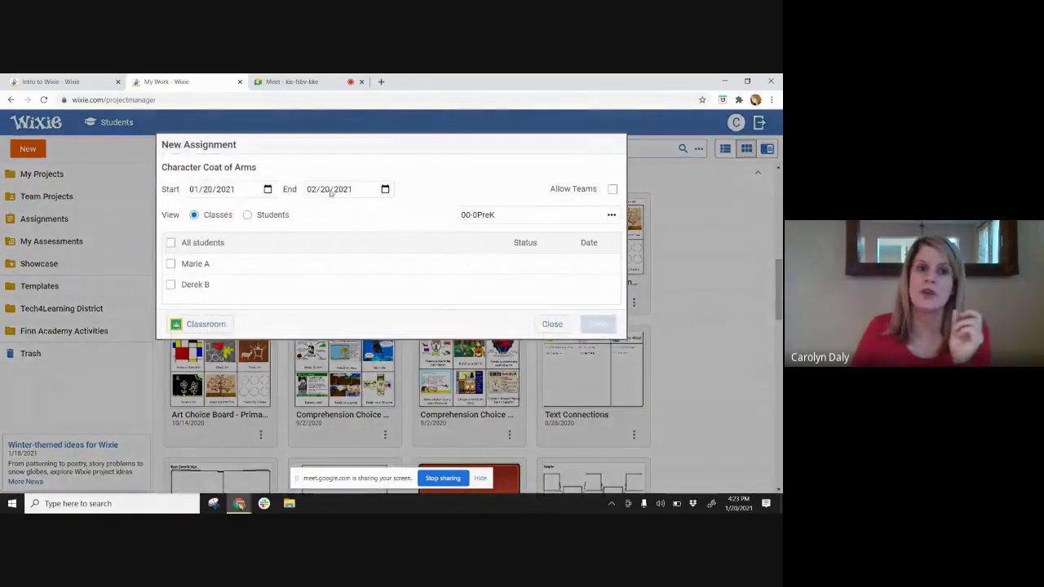
click(519, 215)
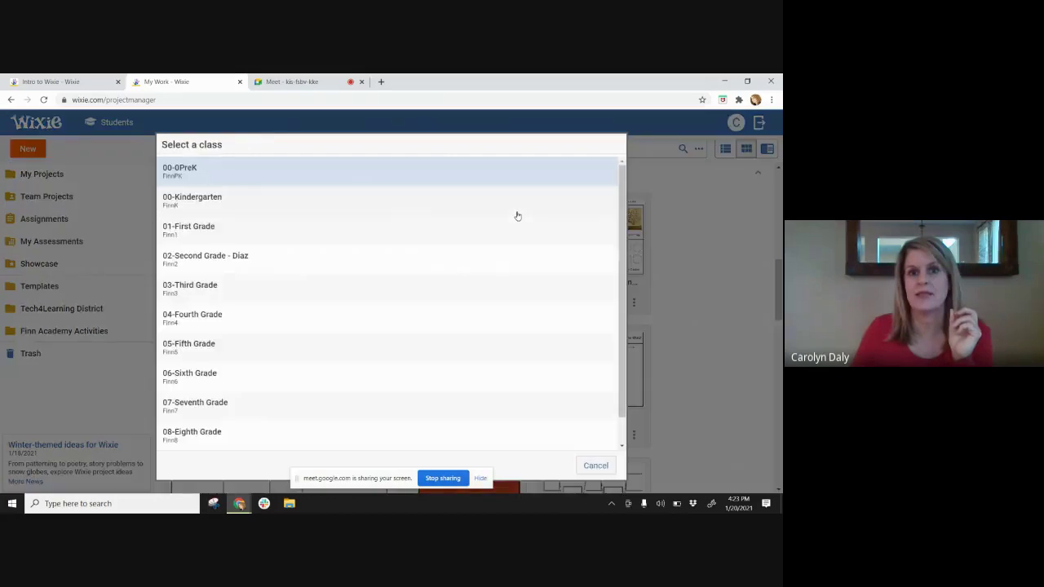
click(275, 256)
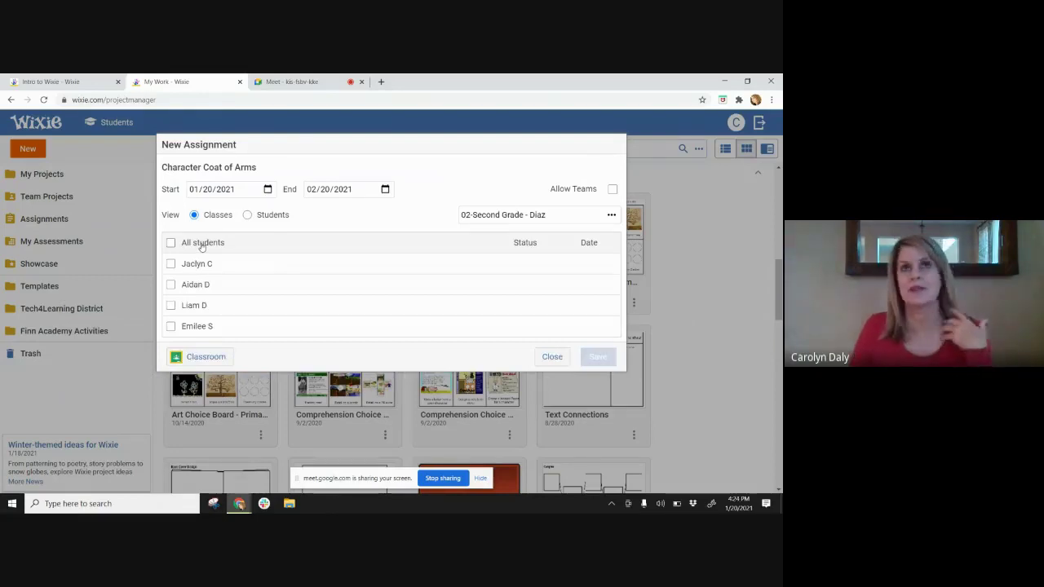
click(201, 244)
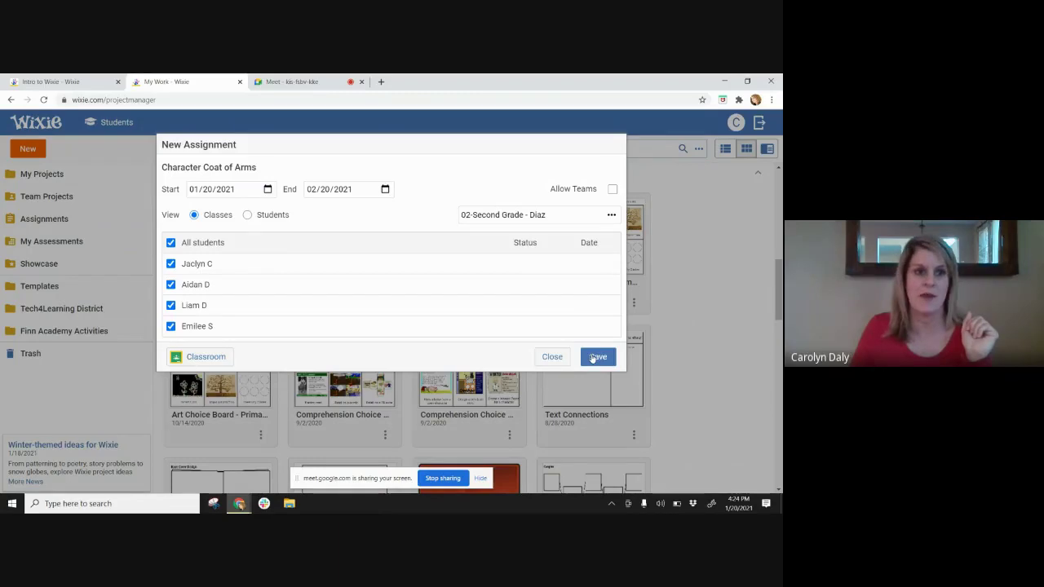
click(598, 357)
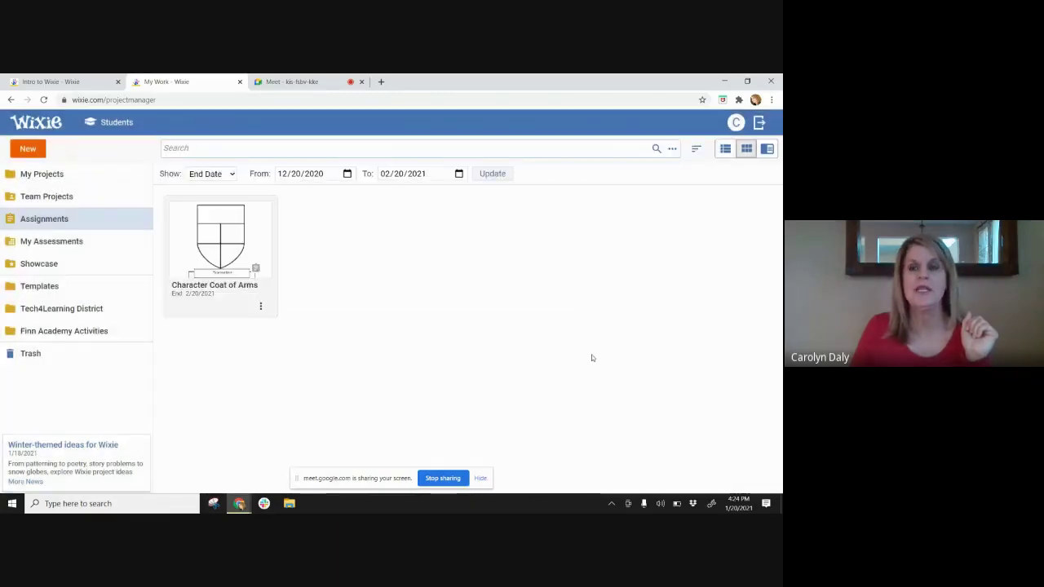
click(243, 258)
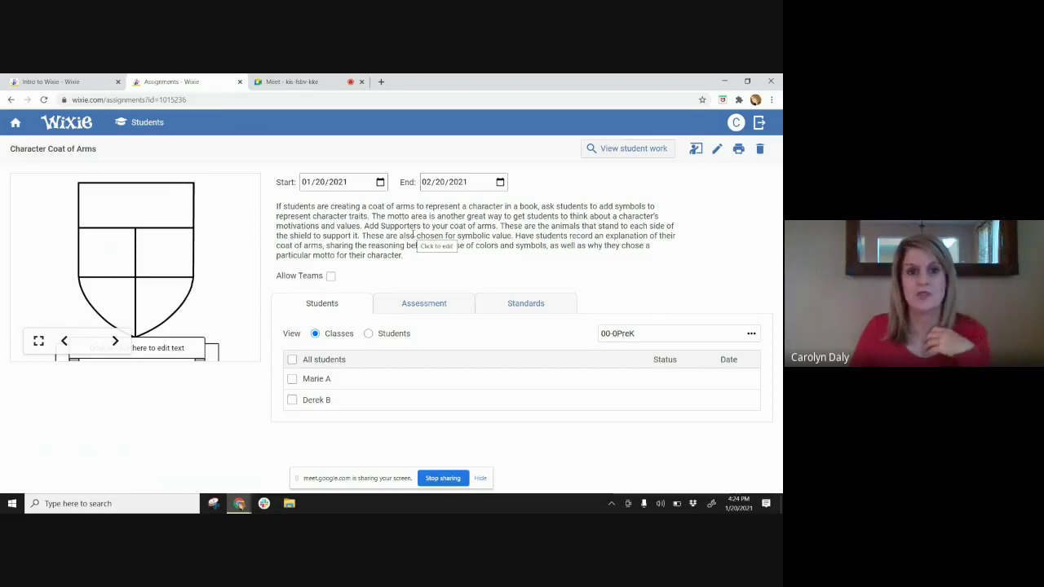
click(425, 305)
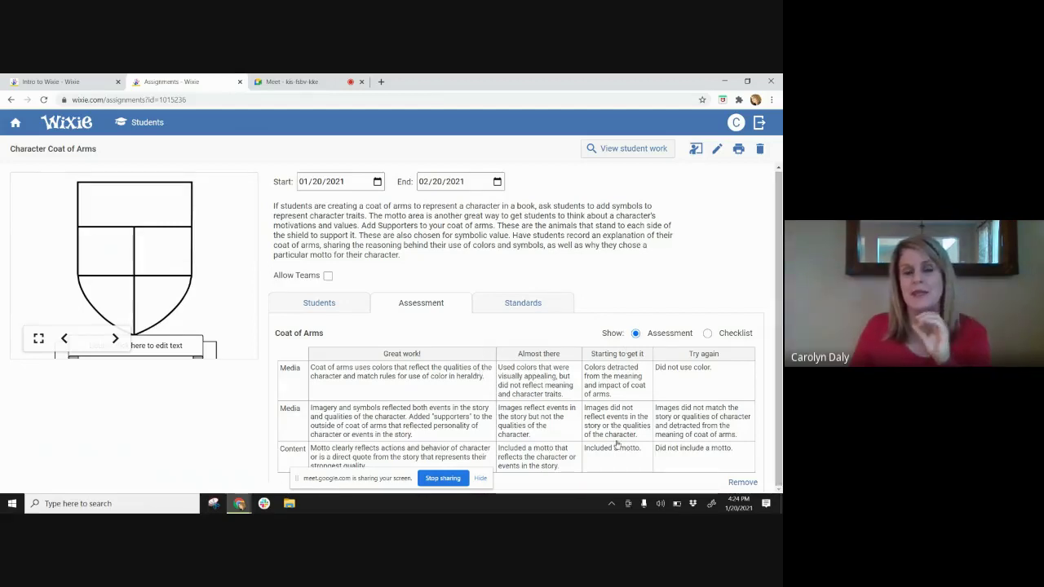
click(530, 304)
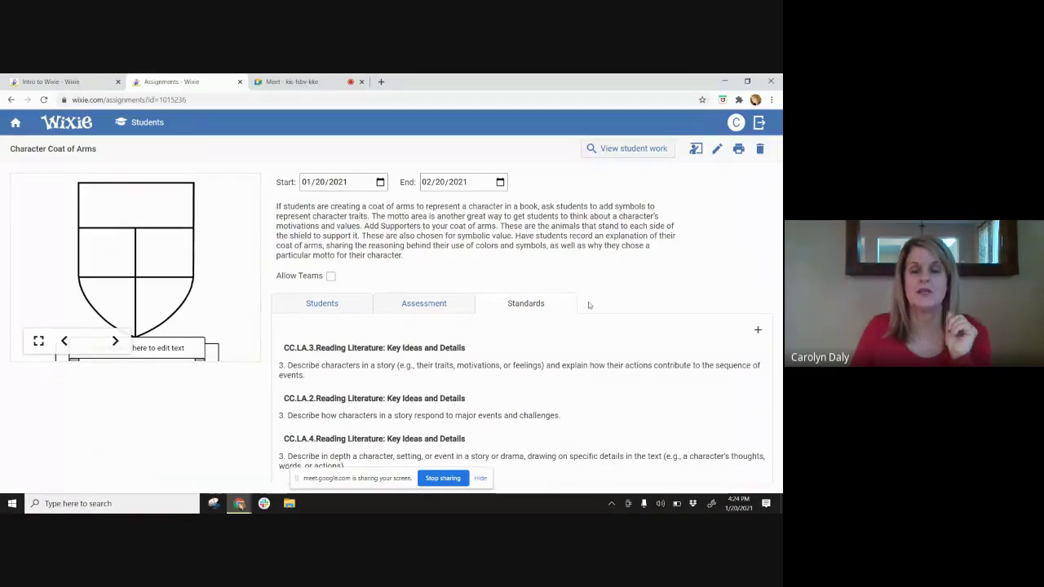
click(15, 126)
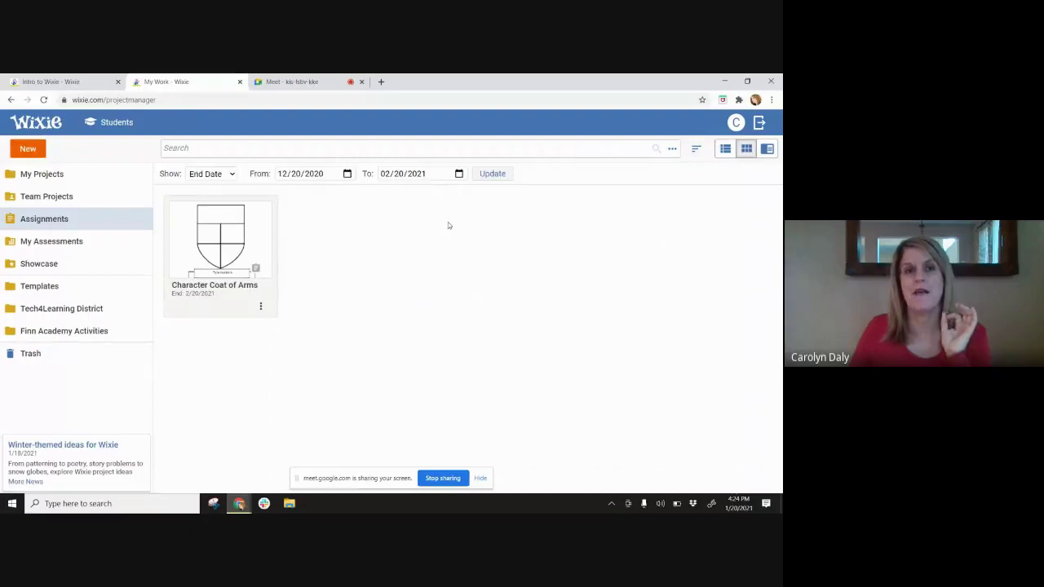
click(737, 129)
- Log out of the teacher account and log in with the student's username and password
click(692, 254)
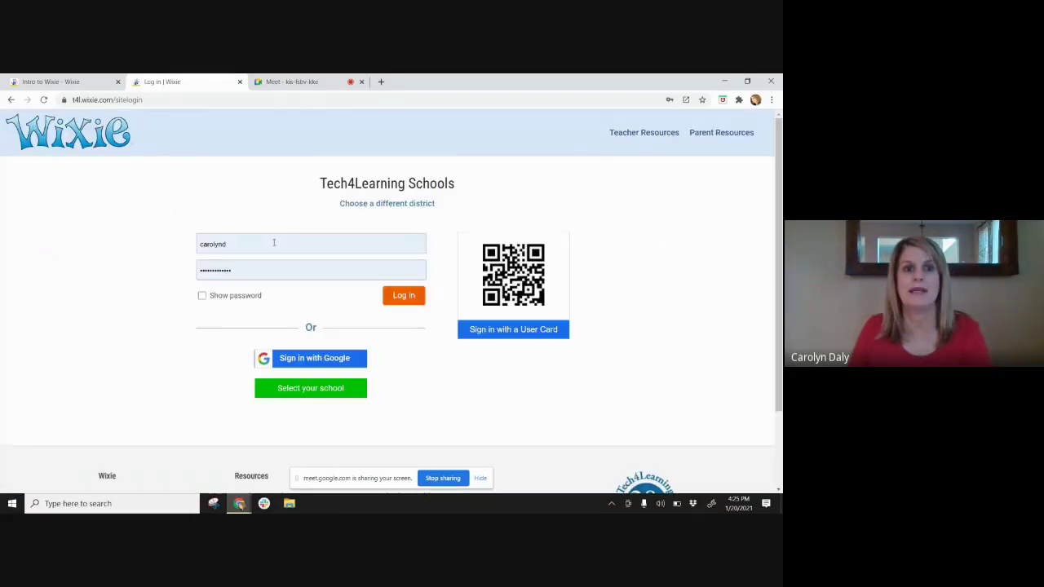
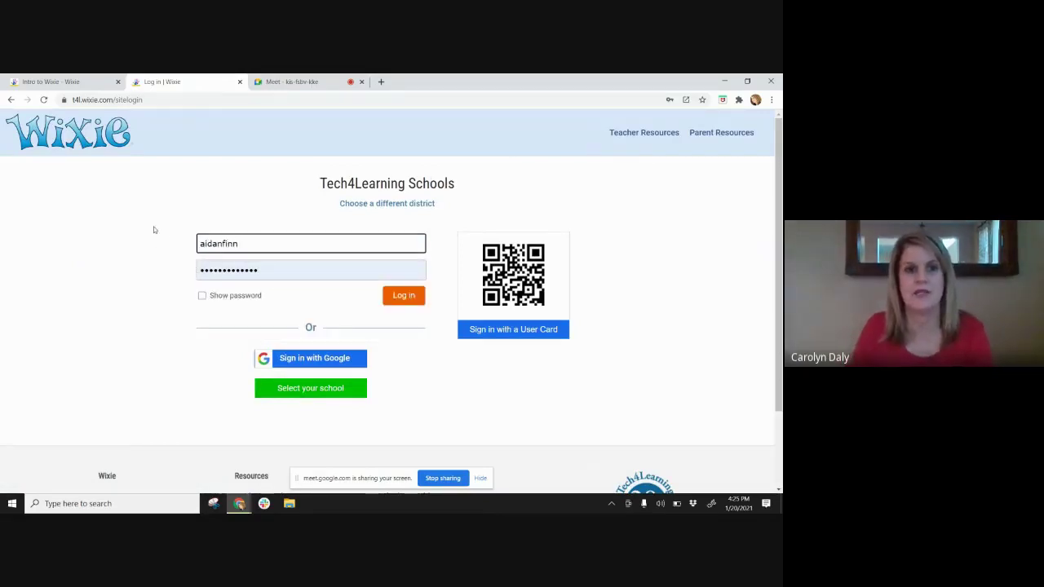
click(311, 275)
text(a)
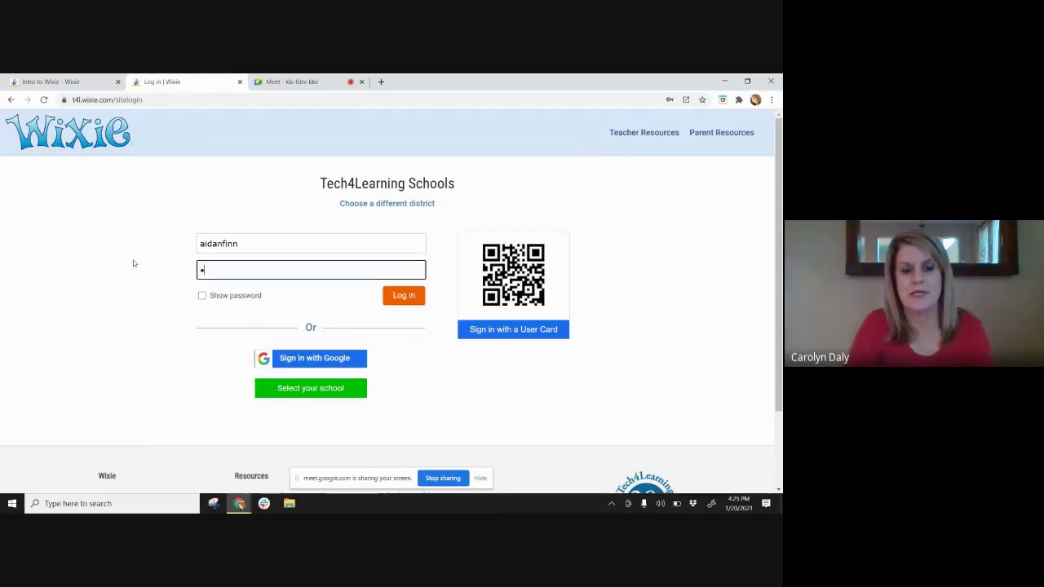
text(••••)
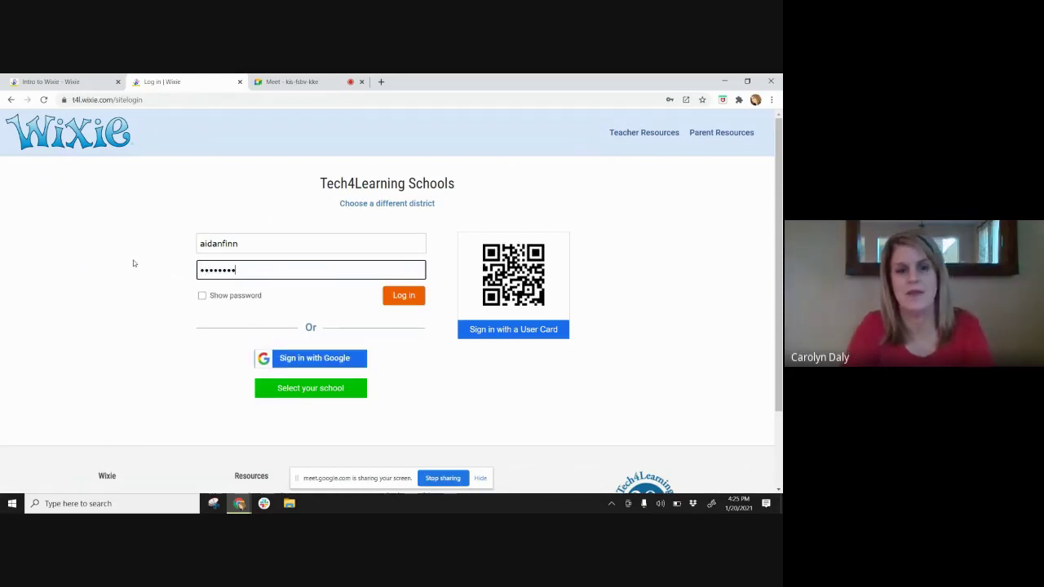
key(Return)
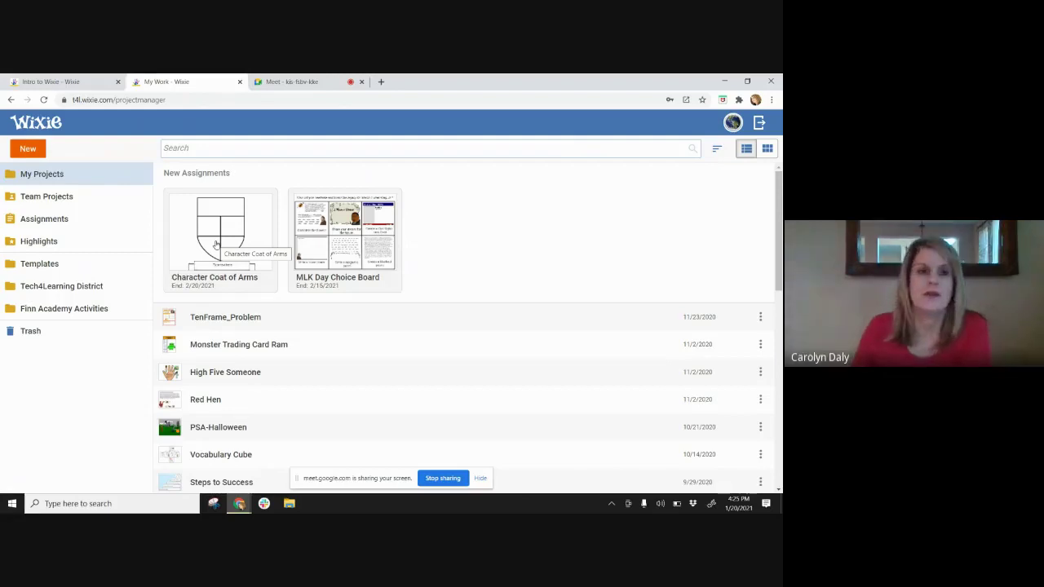
- Draw a black star in the shield's top section, return Home, and log back in as teacher
click(216, 244)
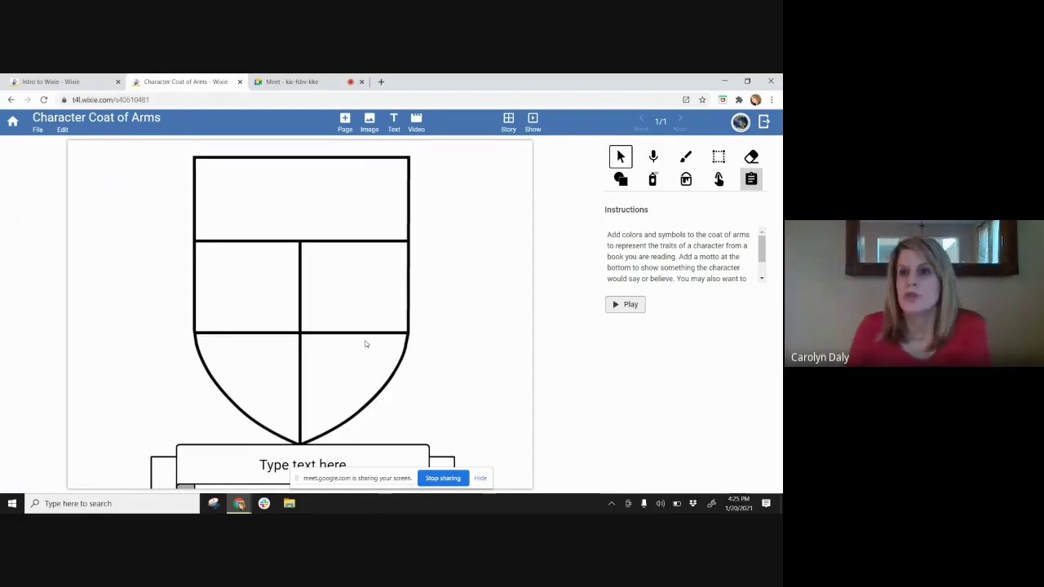
click(685, 156)
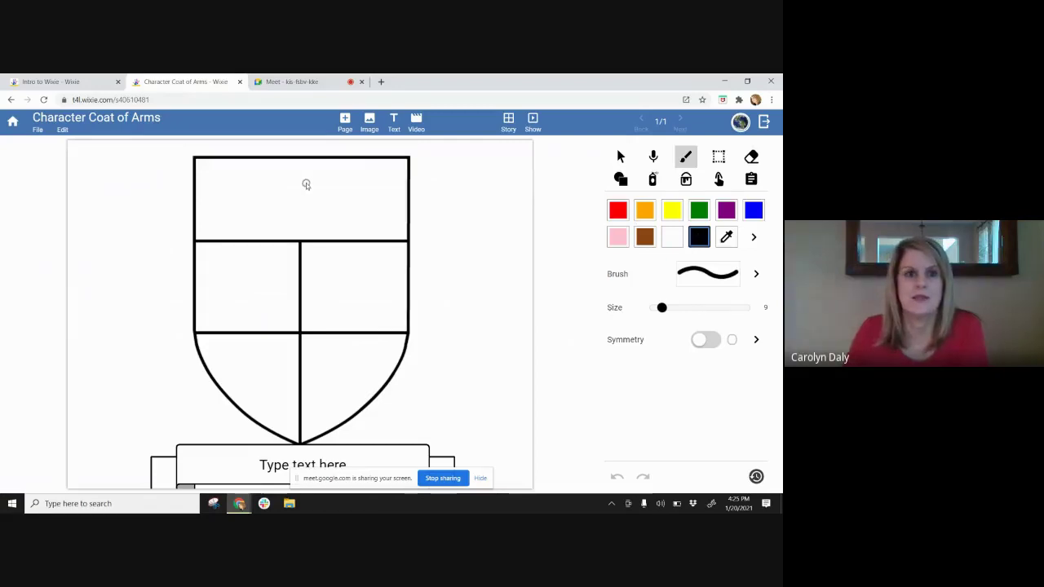
mouse_move(306, 185)
mouse_down()
mouse_move(282, 194)
mouse_move(278, 167)
mouse_move(285, 216)
mouse_move(318, 173)
mouse_up()
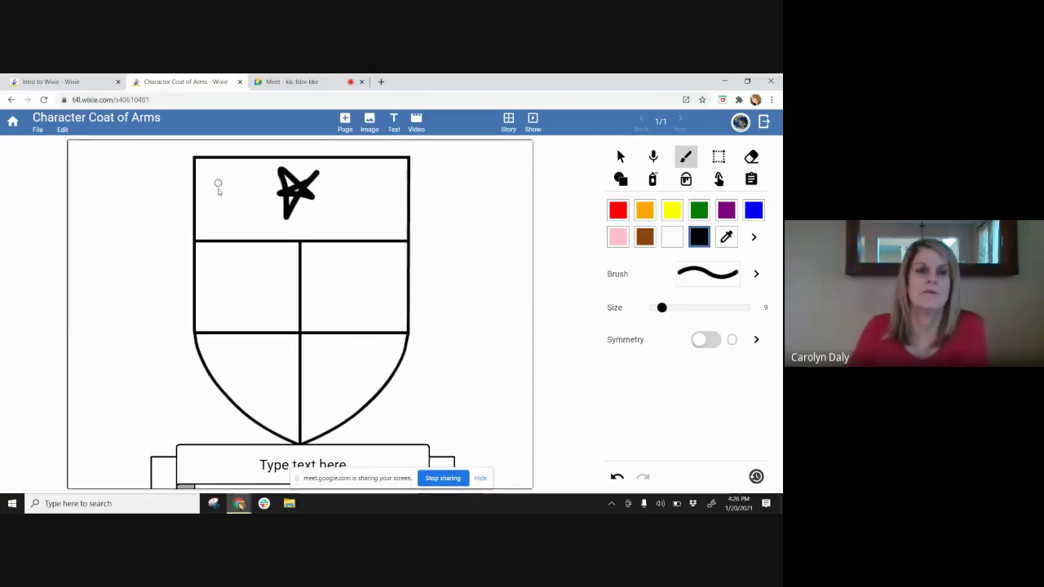
click(622, 158)
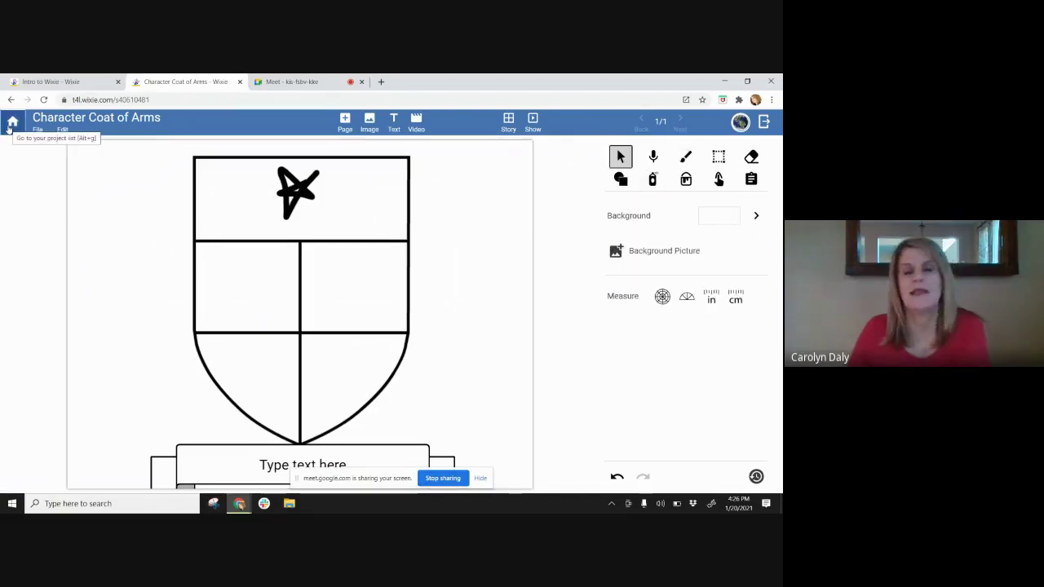
click(9, 127)
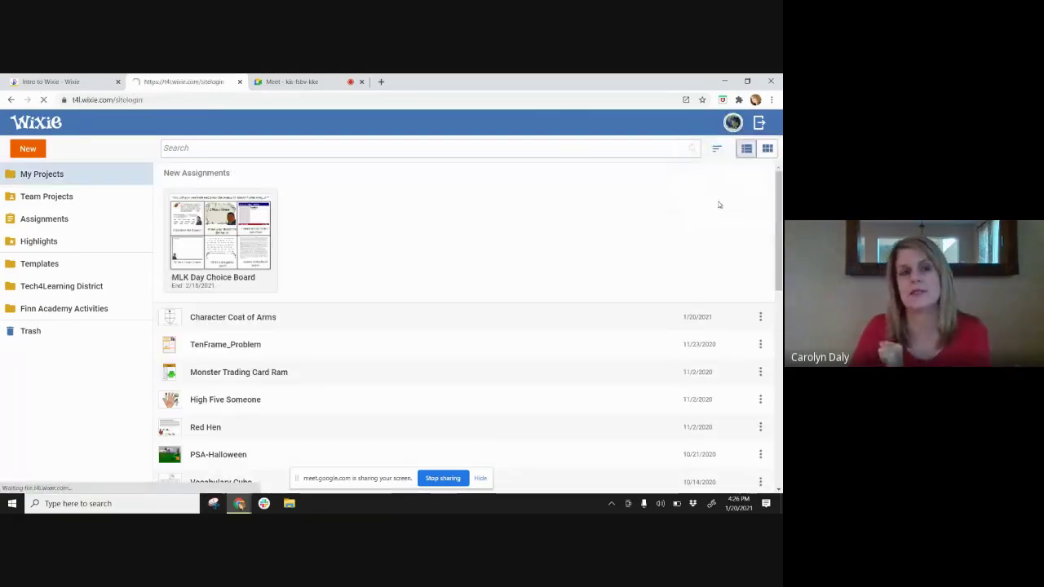
click(404, 297)
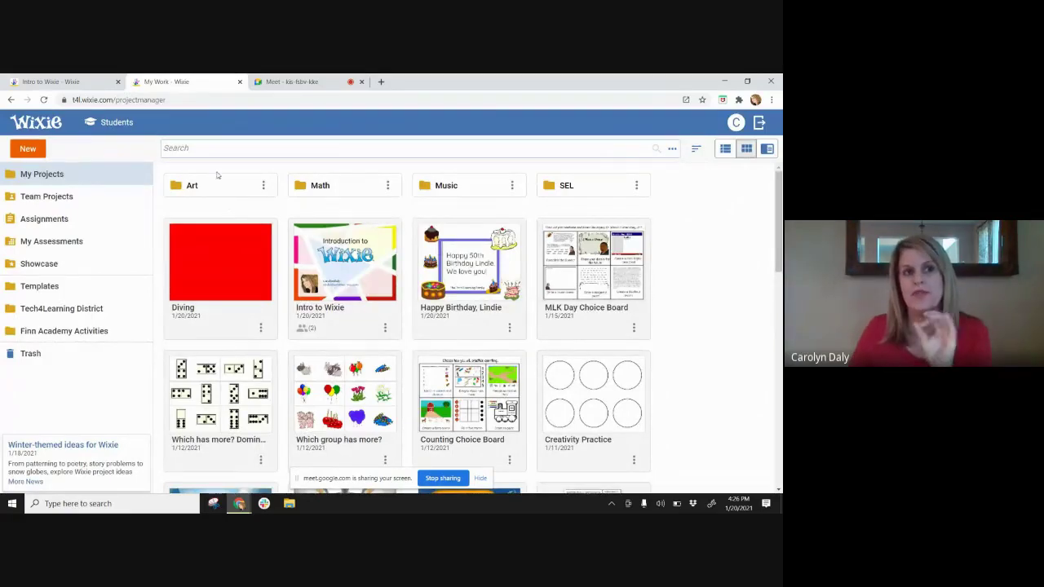
- Open a 02-Second Grade student's Character Coat of Arms project from the Students view
click(131, 129)
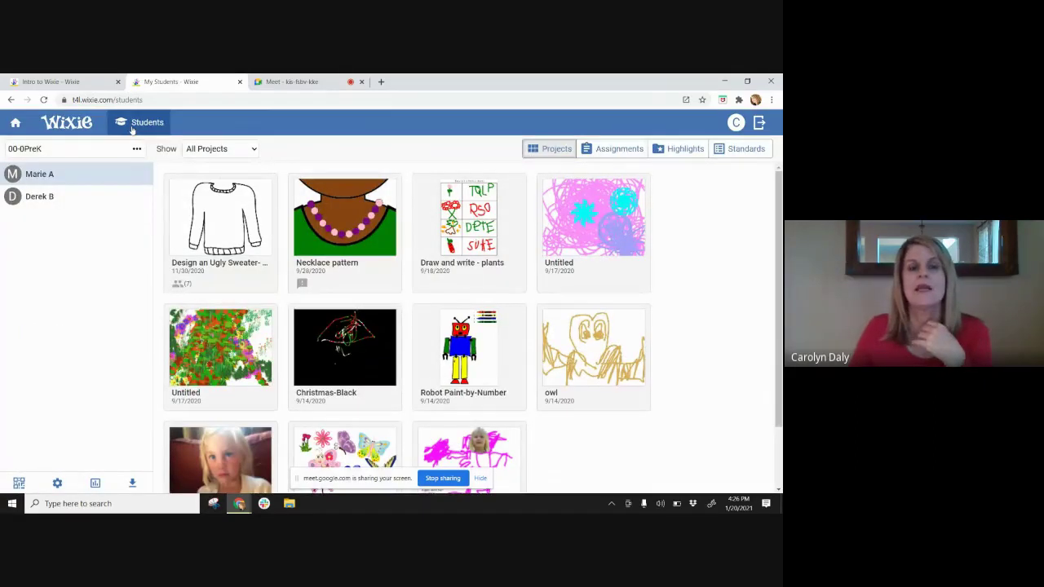
click(136, 148)
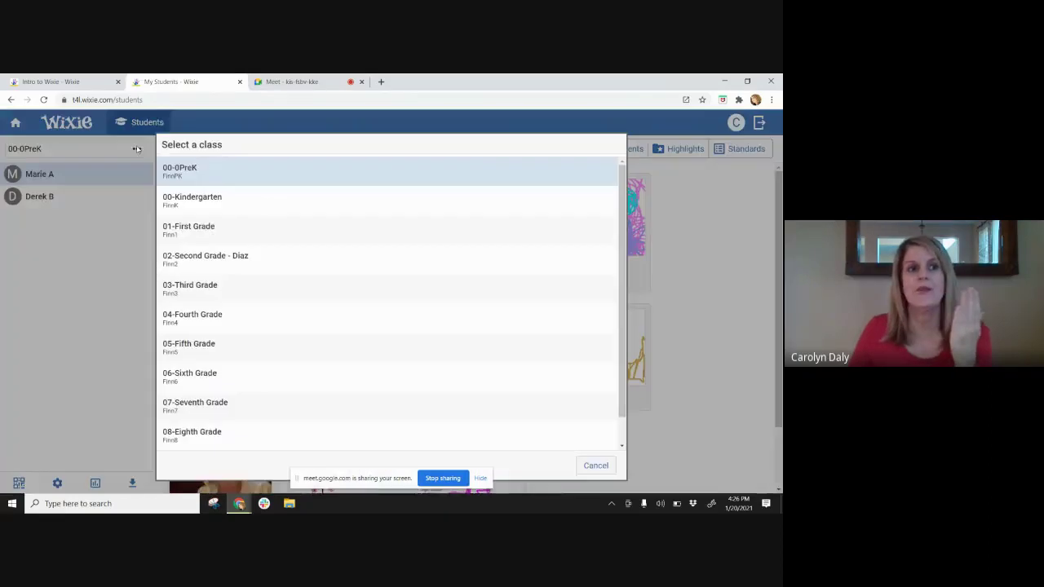
click(208, 257)
click(68, 203)
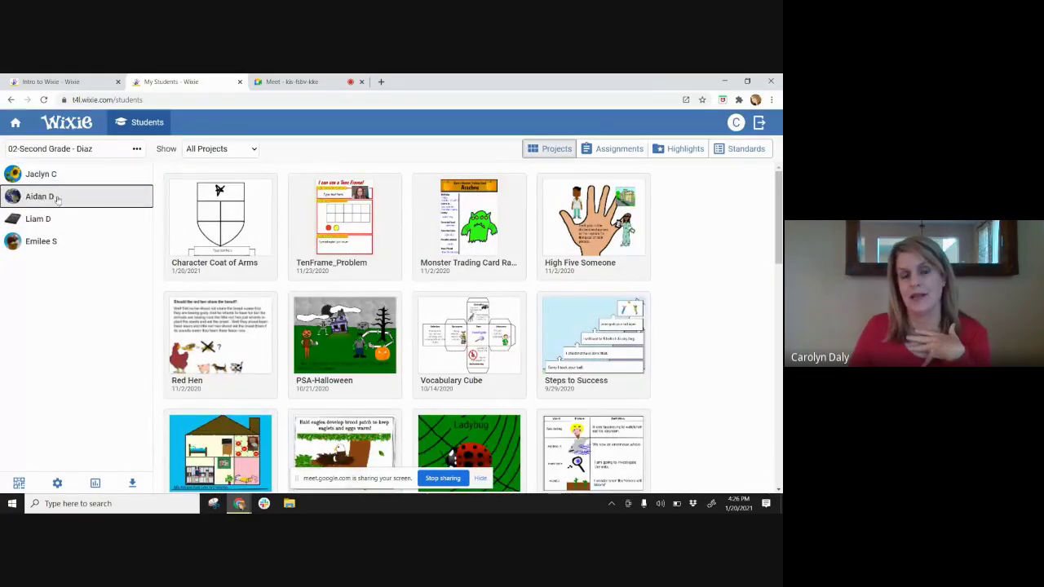
click(217, 215)
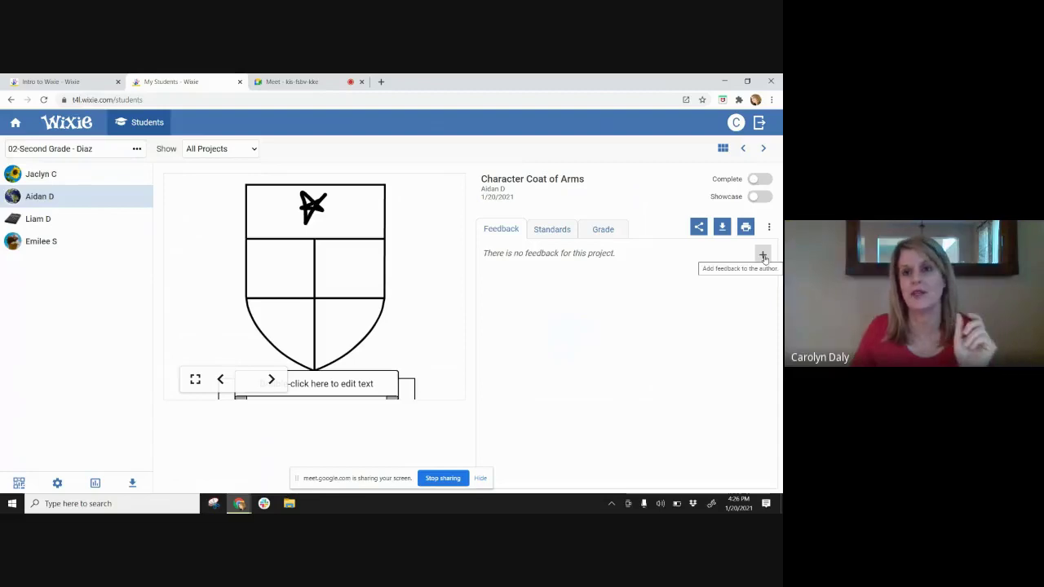
- Check the Coat of Arms standards and scroll through its grading rubric, then return to My Projects
click(560, 231)
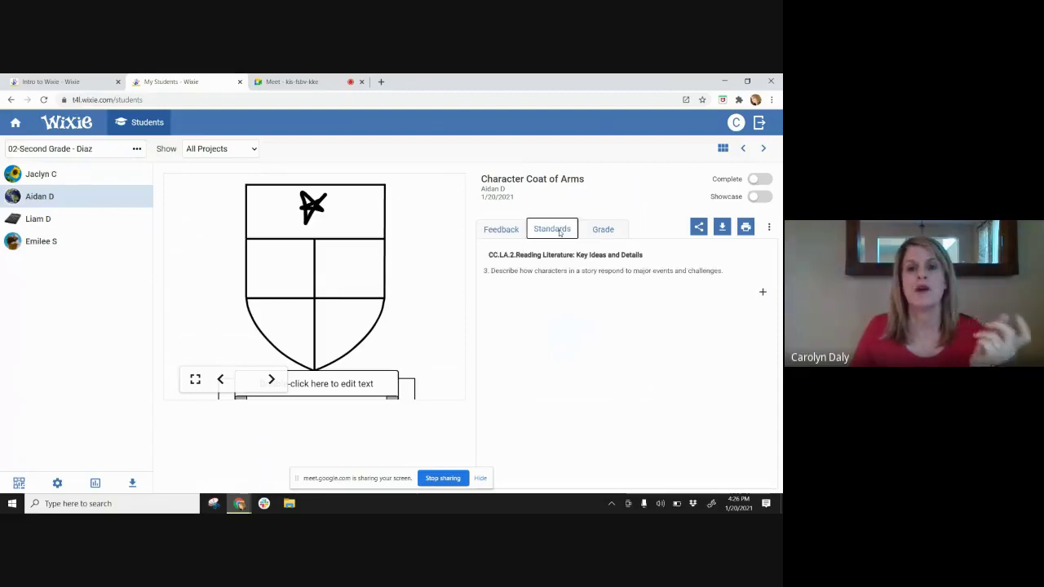
click(604, 231)
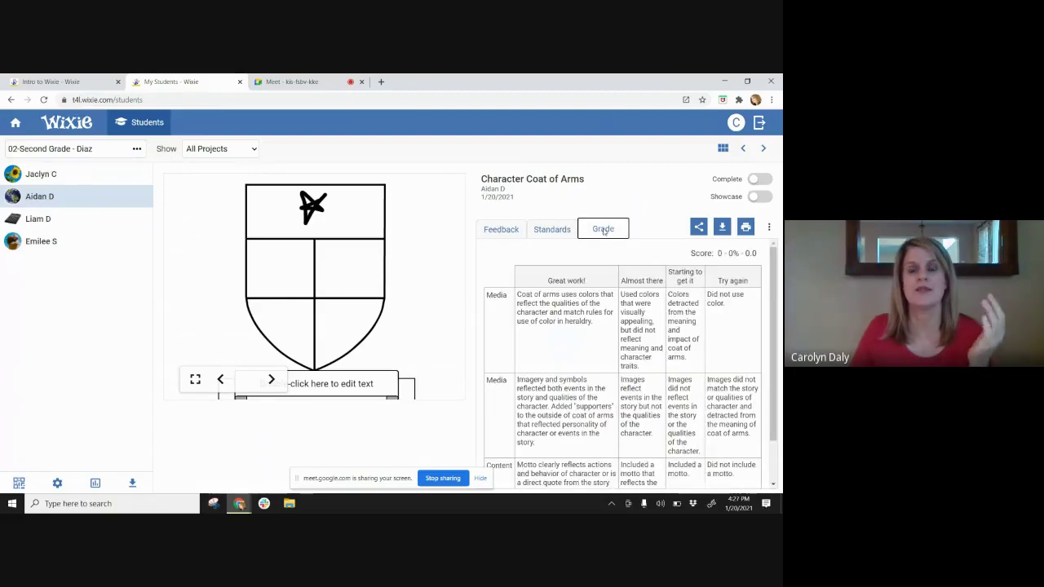
scroll(672, 269, down, 2)
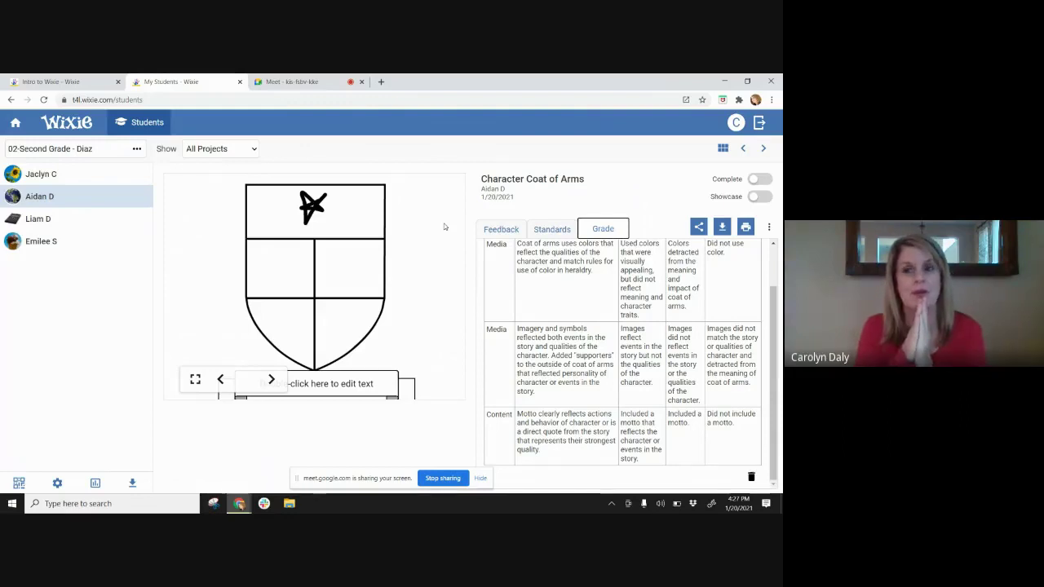
click(18, 124)
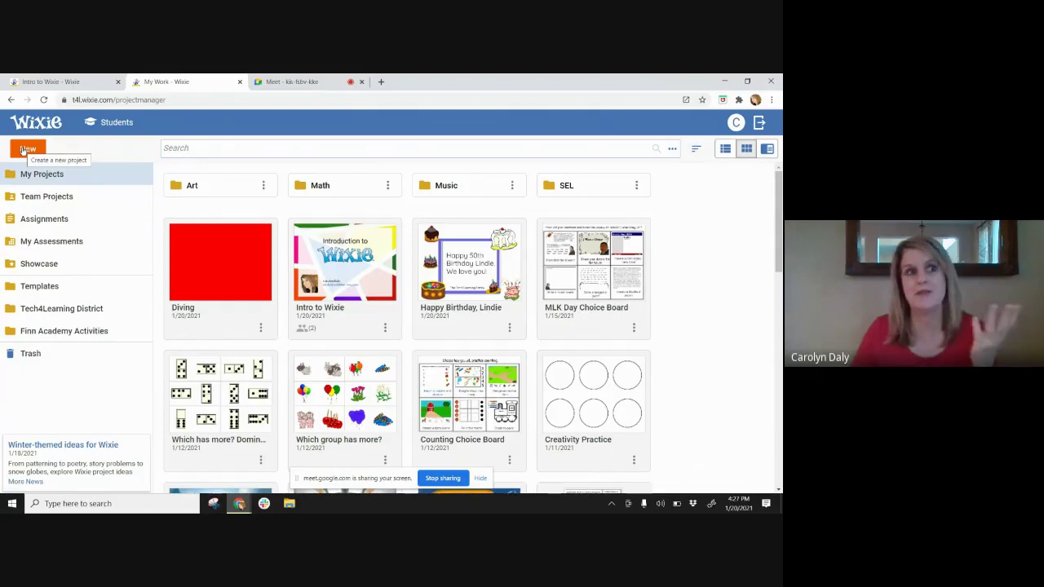
- Upload the drawing-clock-hands-time-in-words-2 PDF as a new project
click(27, 150)
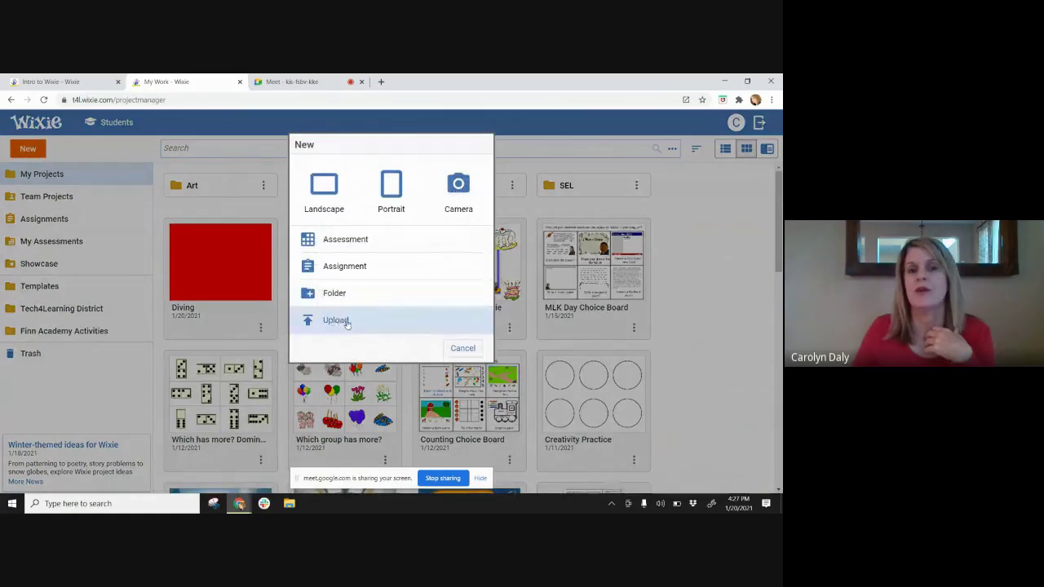
click(347, 323)
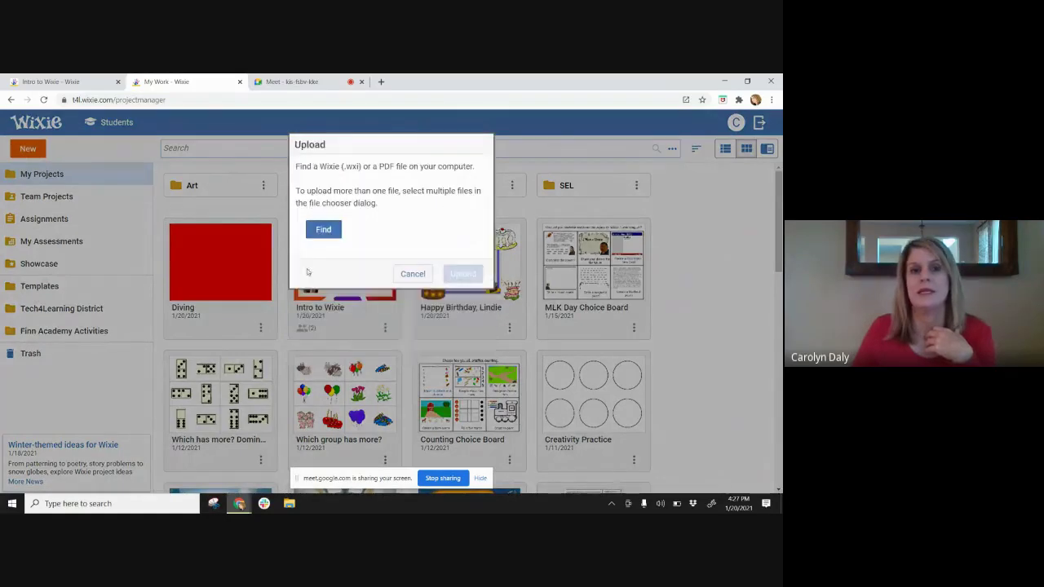
click(321, 232)
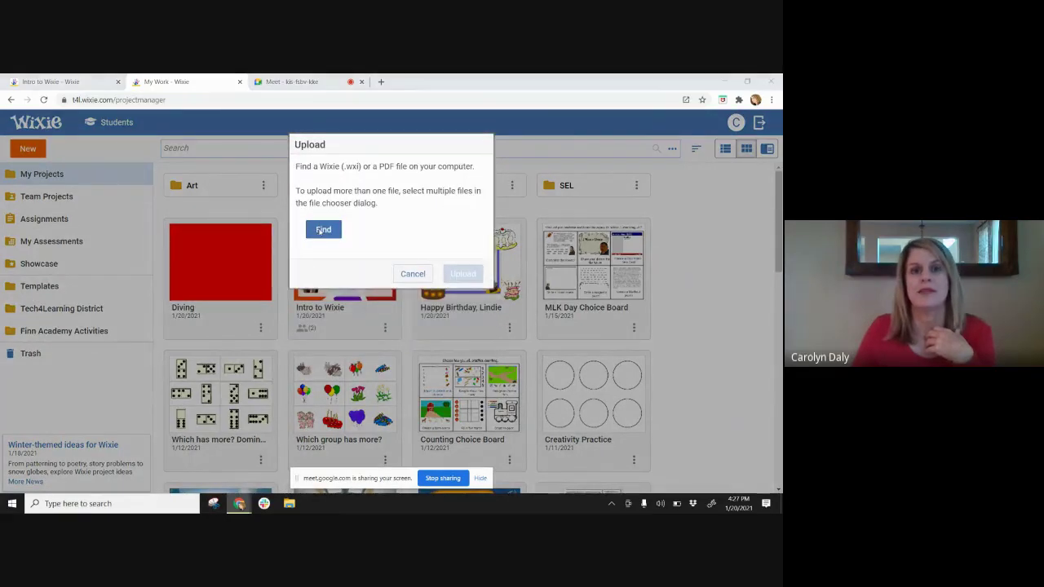
scroll(245, 196, down, 3)
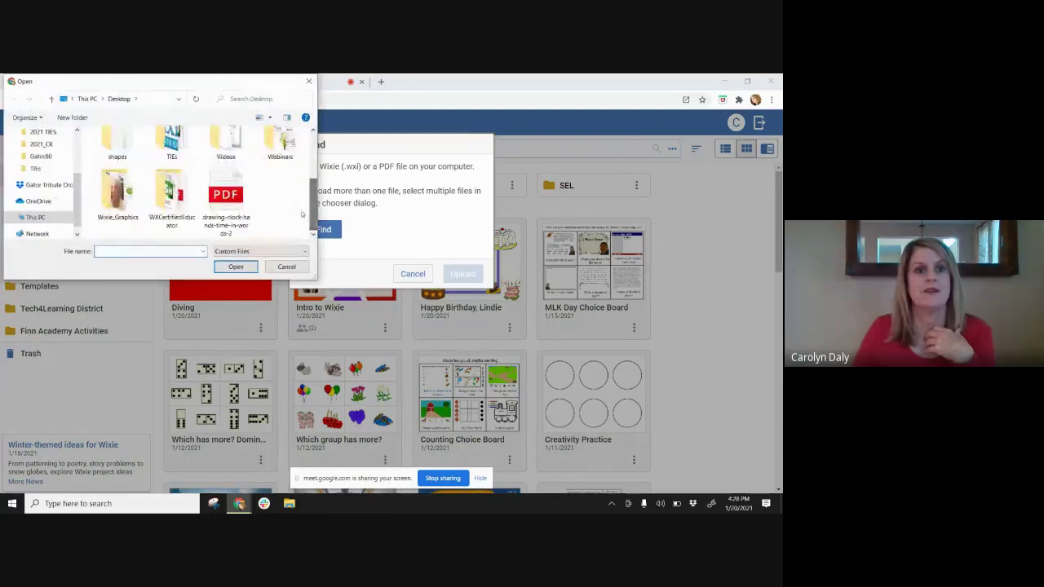
click(226, 200)
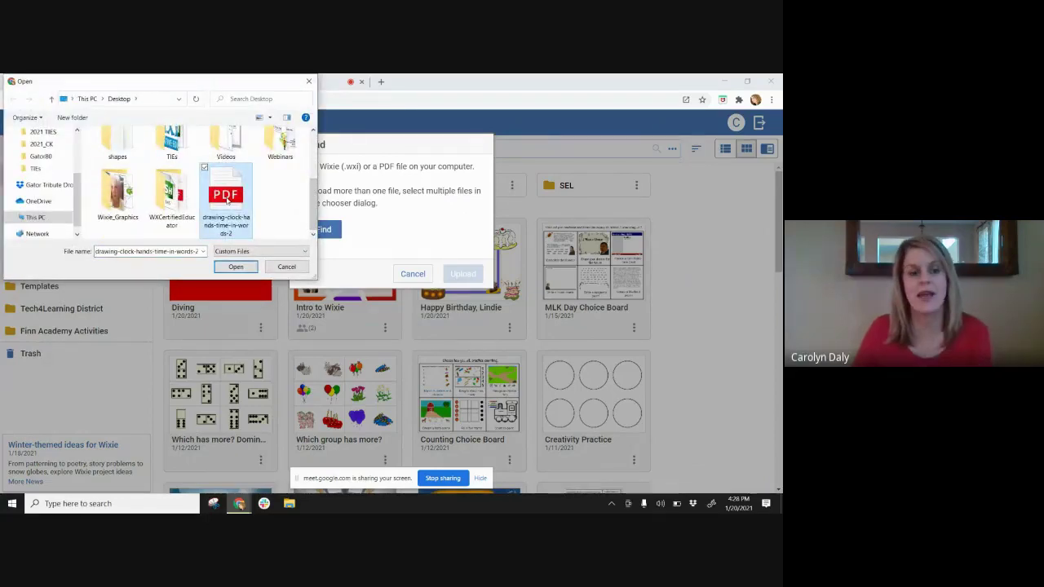
click(236, 268)
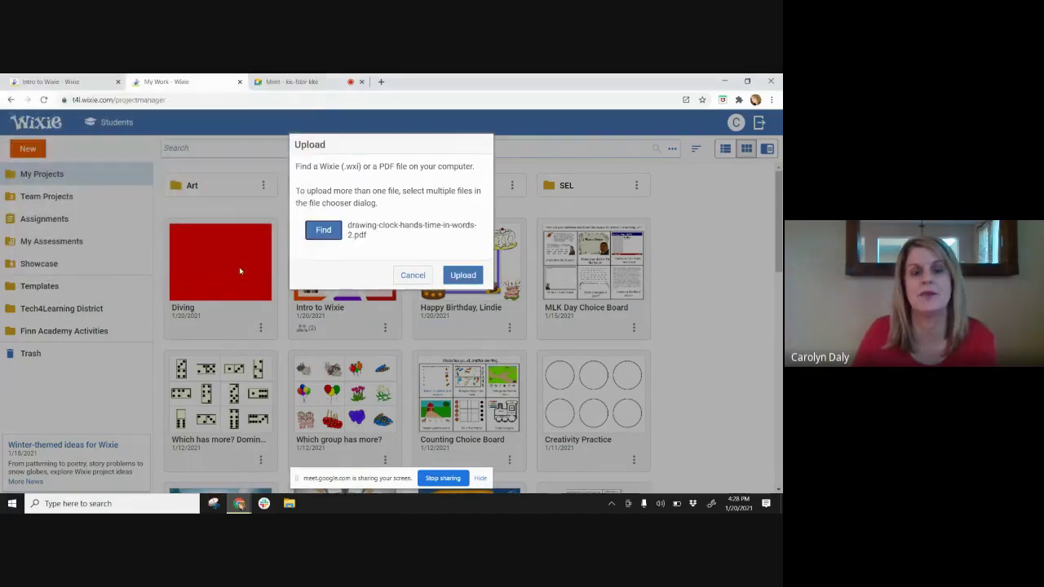
click(463, 276)
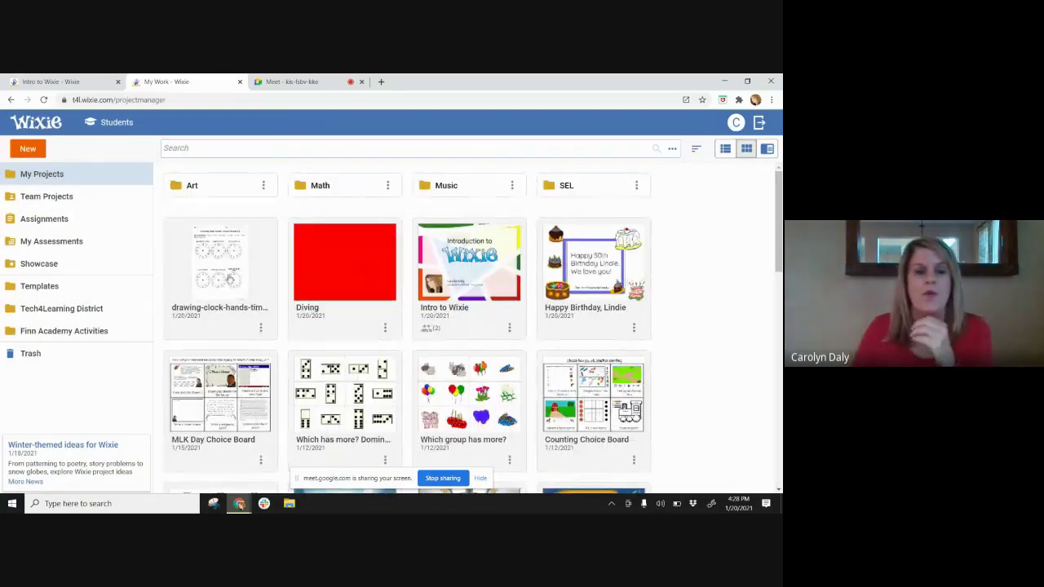
- Glance at the uploaded clock PDF's options, then switch back to the Intro to Wixie project
click(260, 328)
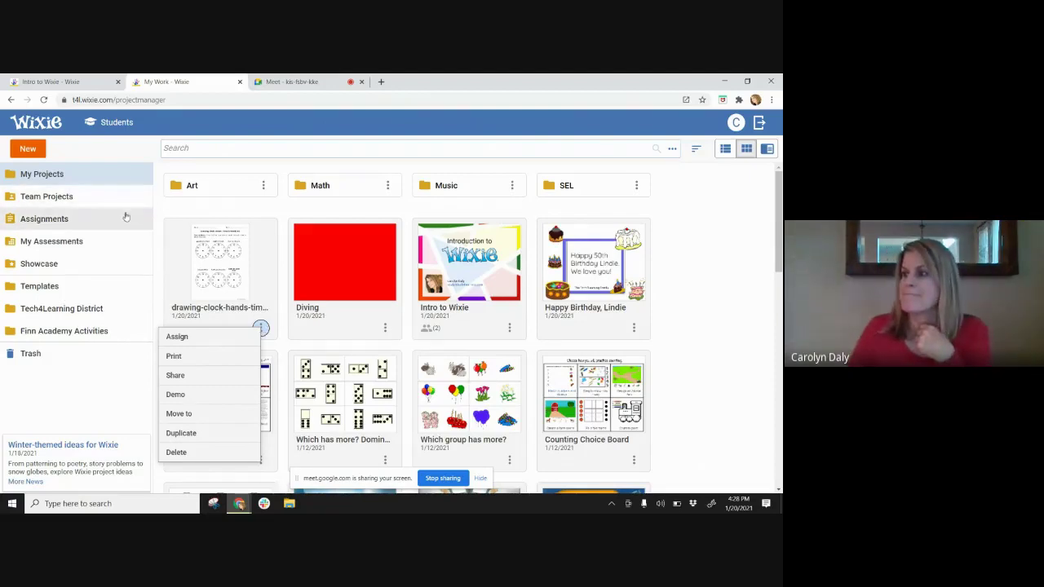
click(174, 209)
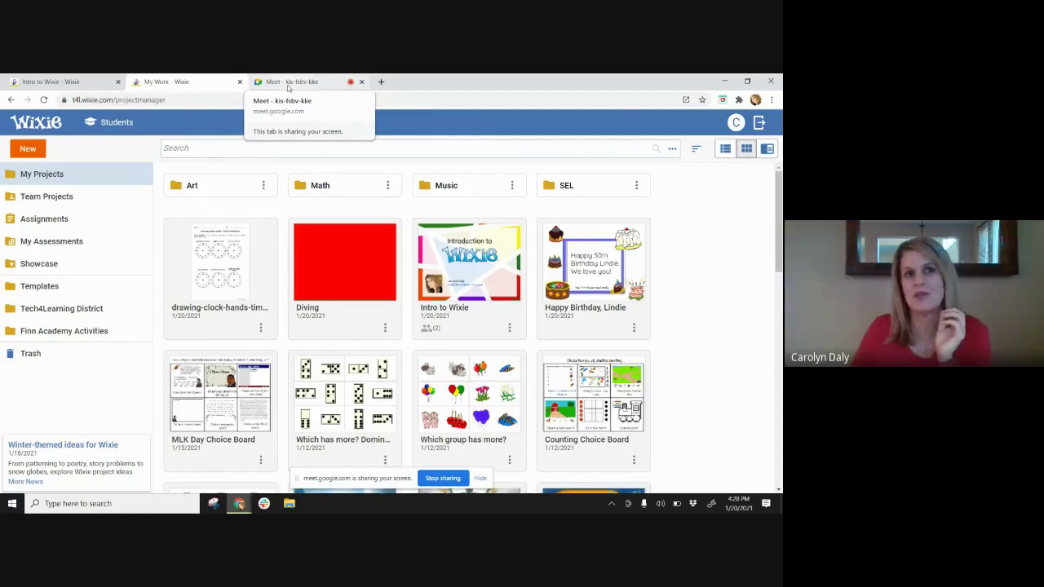
click(89, 76)
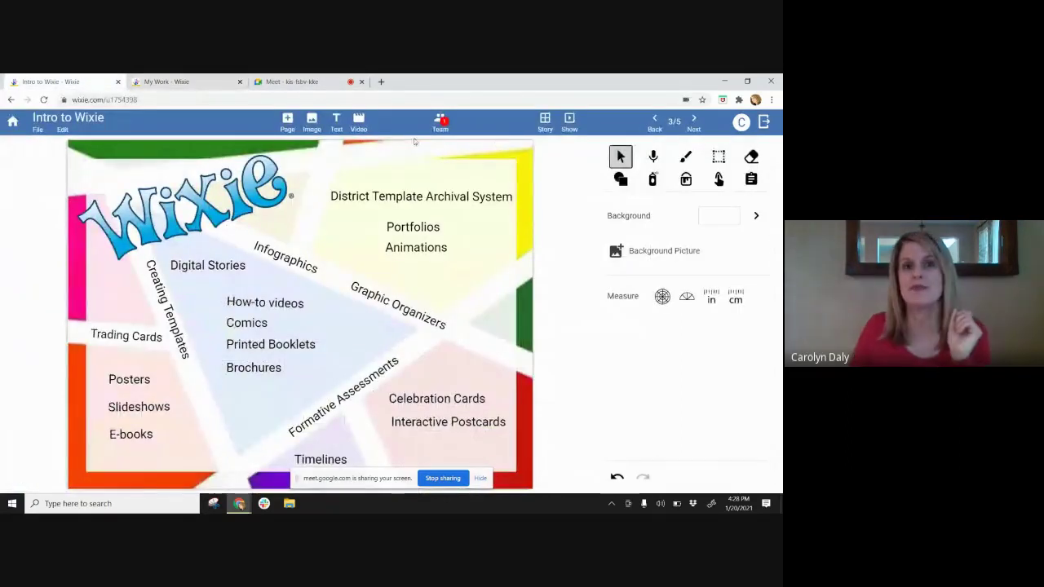
- Advance to page 4 of 5, the A-E-I-O-U reflection table
click(693, 121)
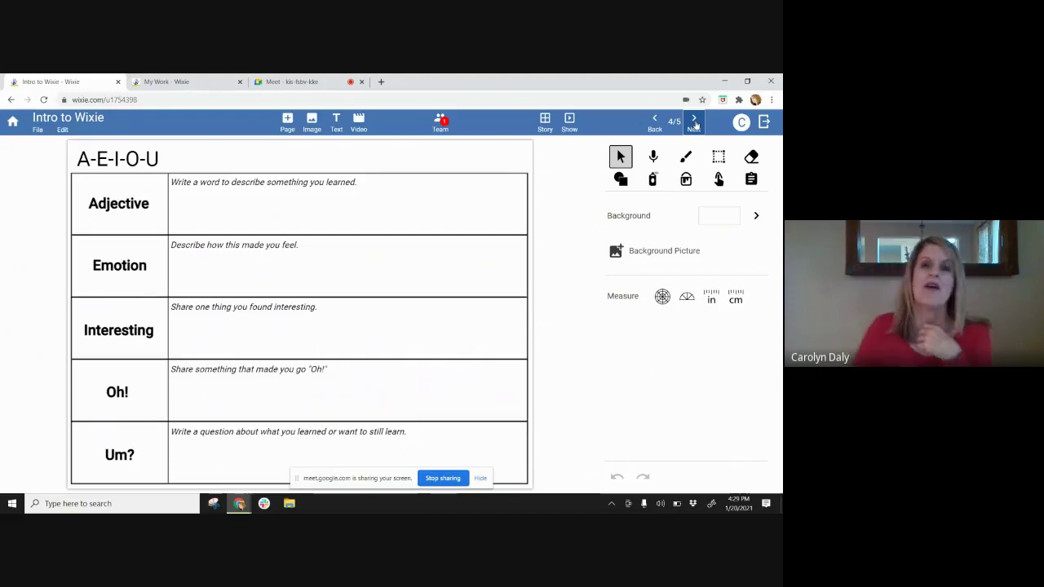
click(442, 126)
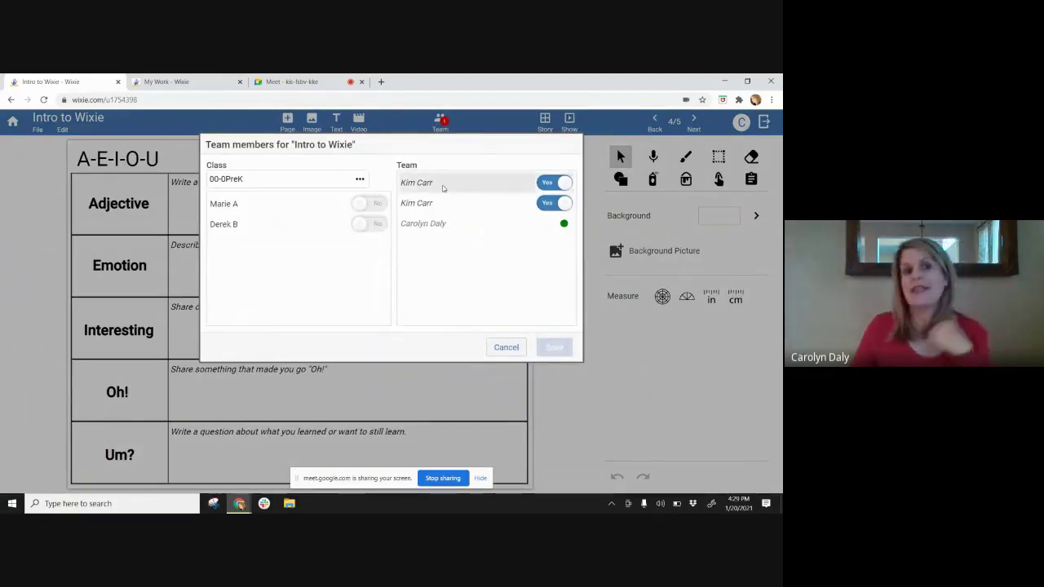
click(359, 179)
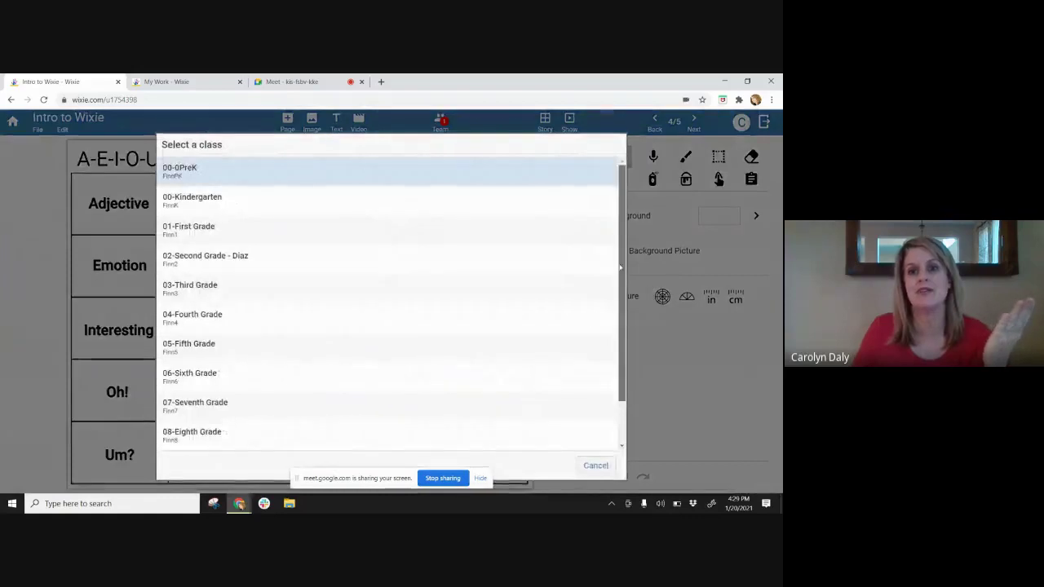
drag(612, 273, 615, 328)
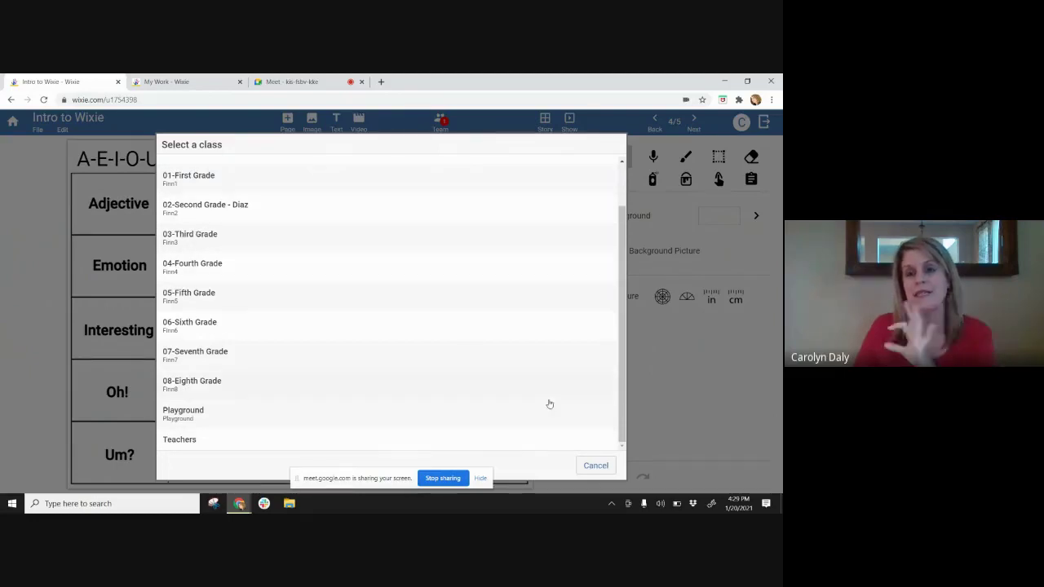
click(595, 467)
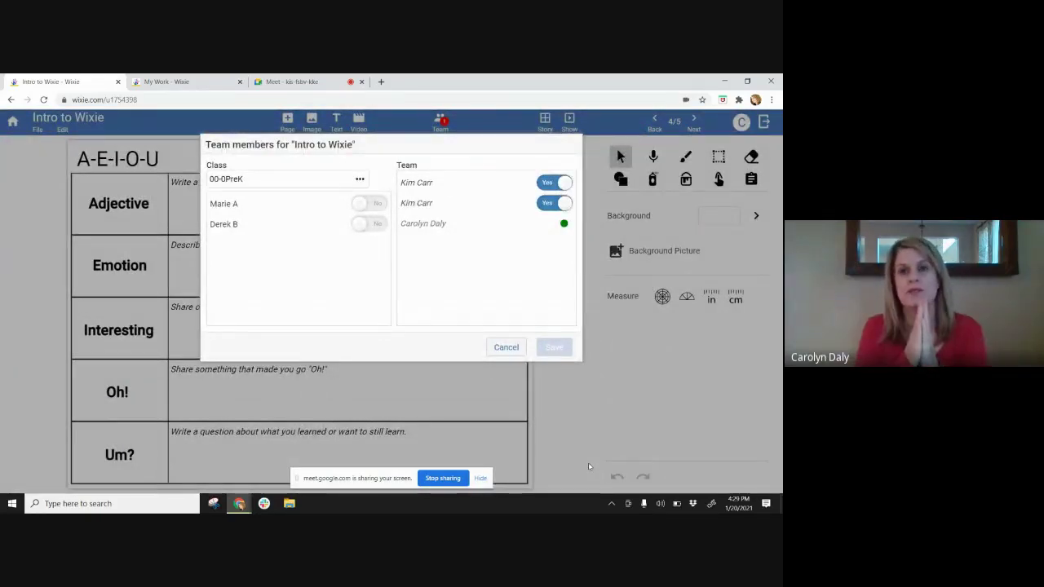
click(505, 347)
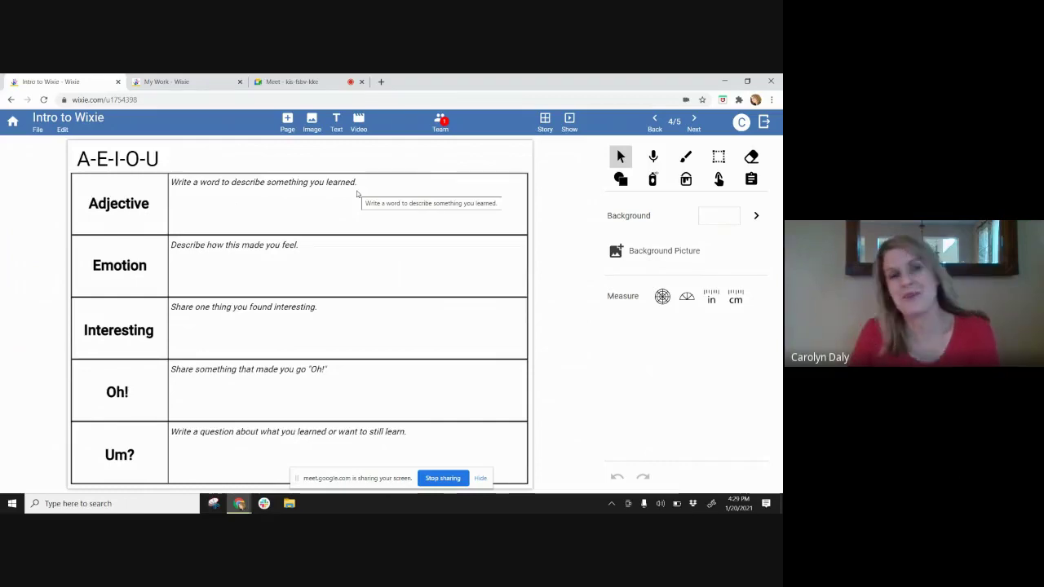
- Dismiss the browser window menu and deselect the A-E-I-O-U title
key(alt+space)
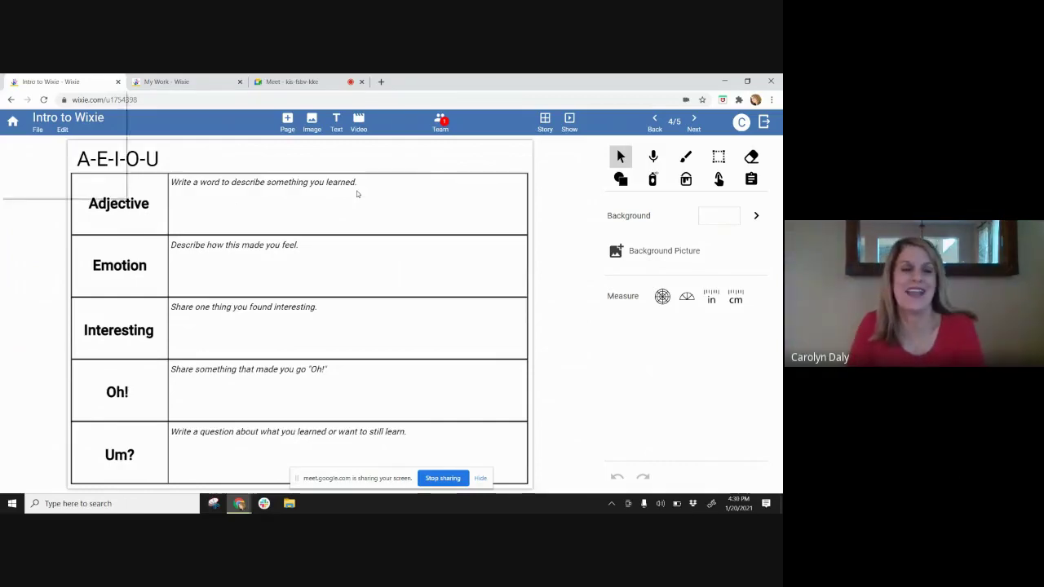
click(254, 169)
click(410, 205)
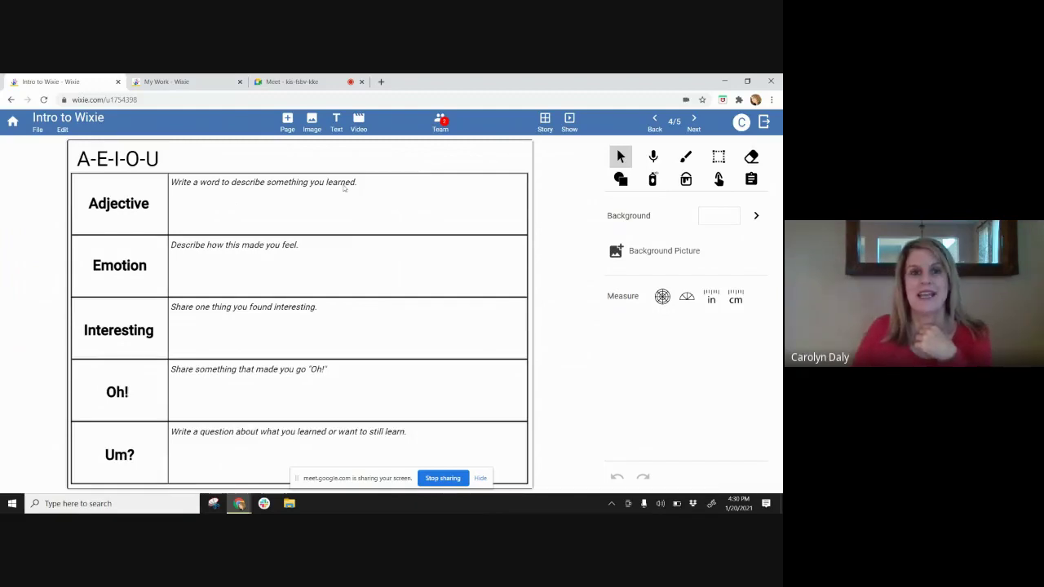
- Add a text box reading 'graphics' in the Adjective row
click(336, 123)
drag(304, 316, 257, 212)
click(256, 206)
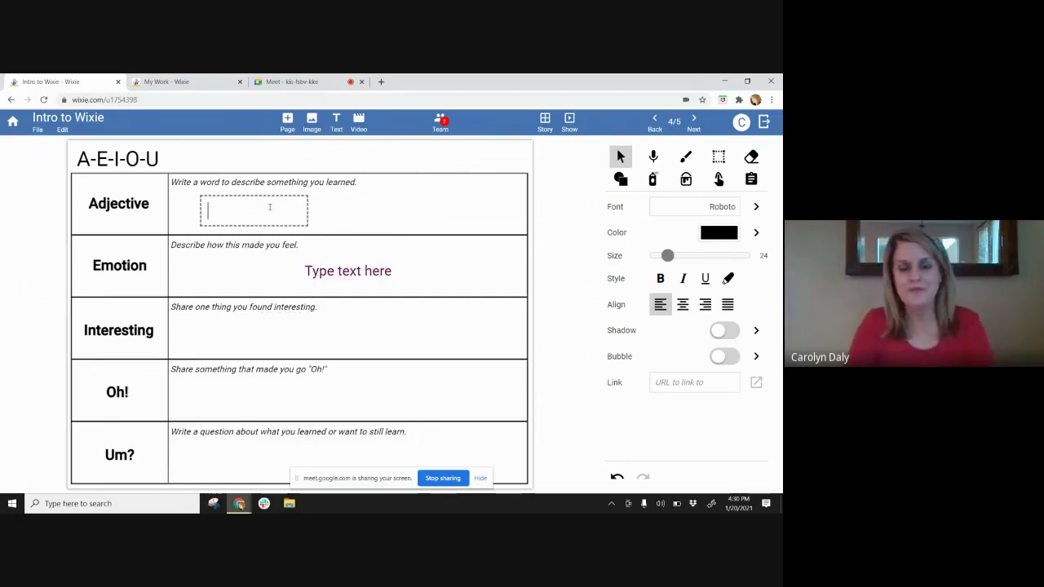
text(graphics)
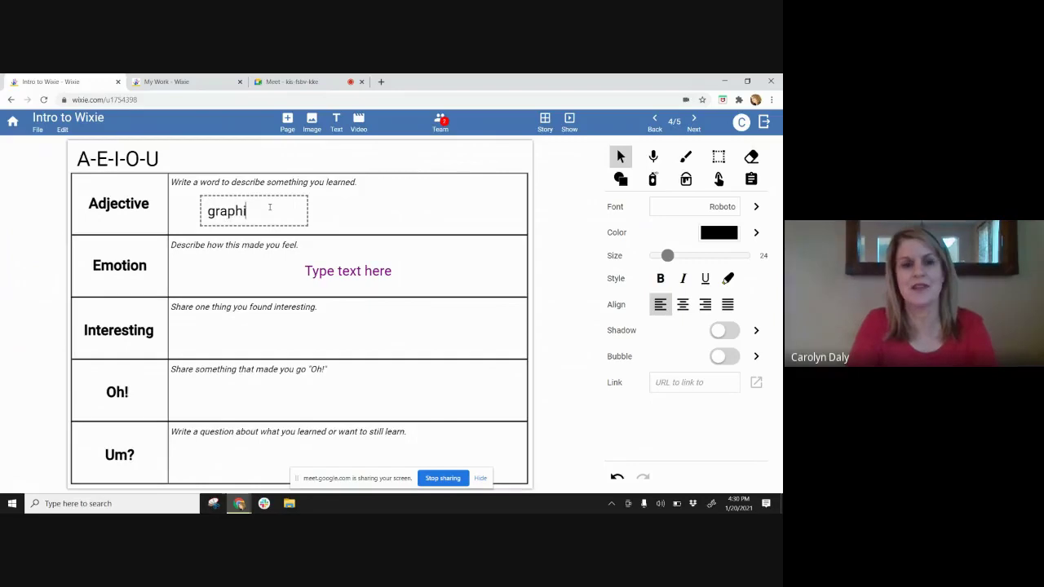
click(380, 204)
click(229, 208)
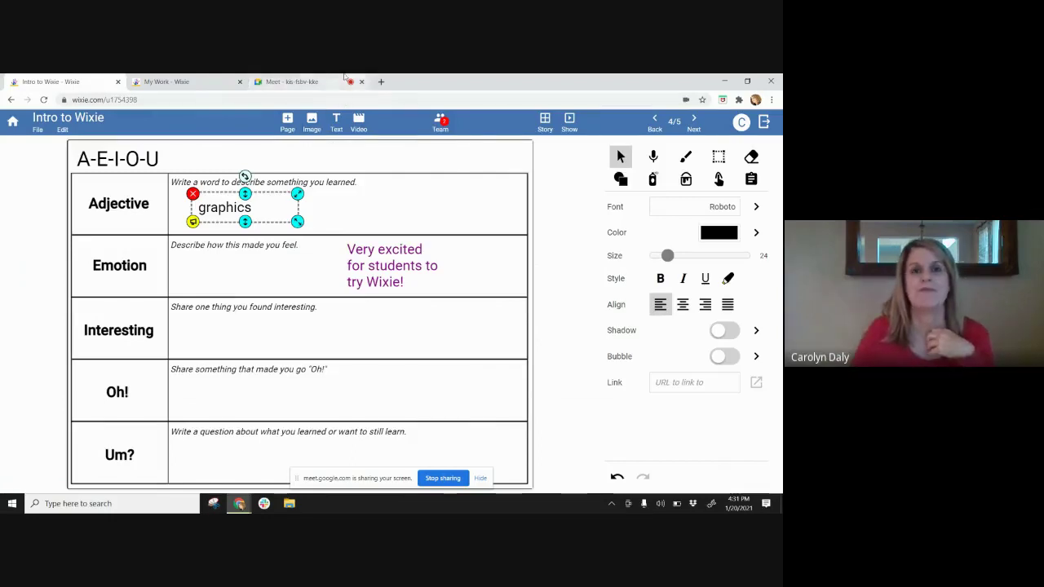
- Add the Chip Cookie sticker from Books > Give a Mouse at the right end of the Interesting row
click(313, 122)
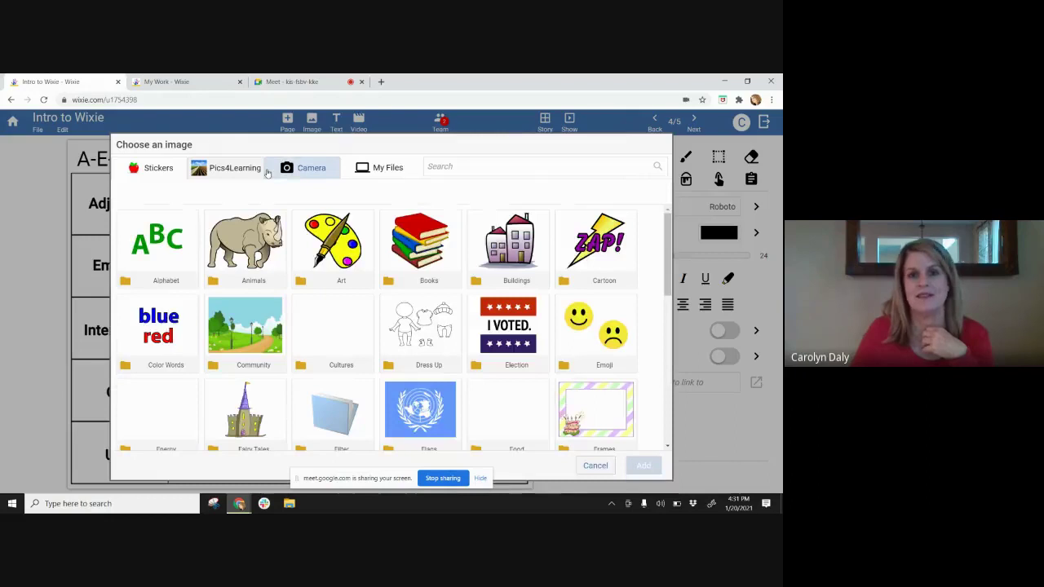
click(420, 244)
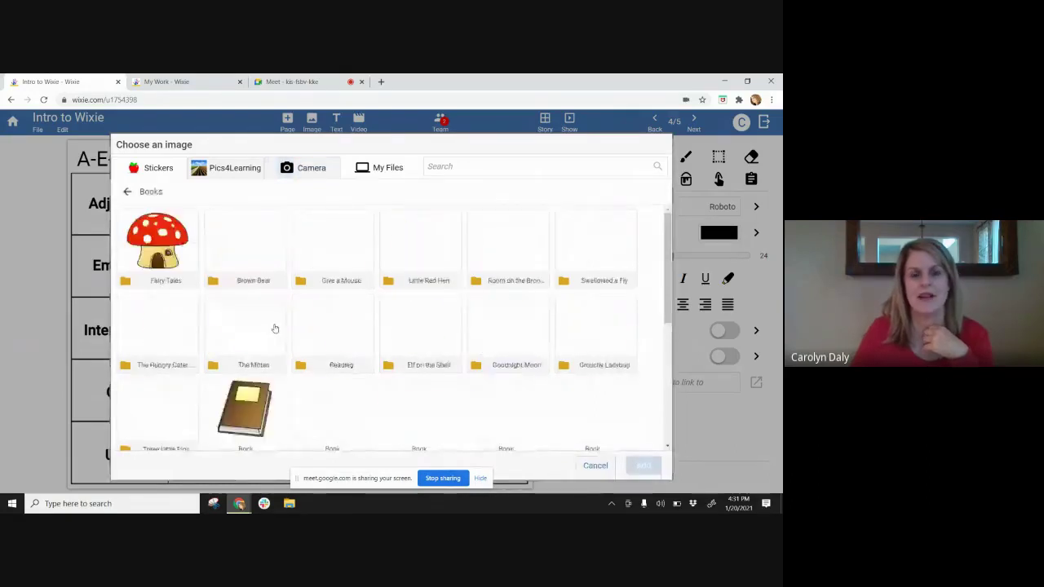
click(342, 244)
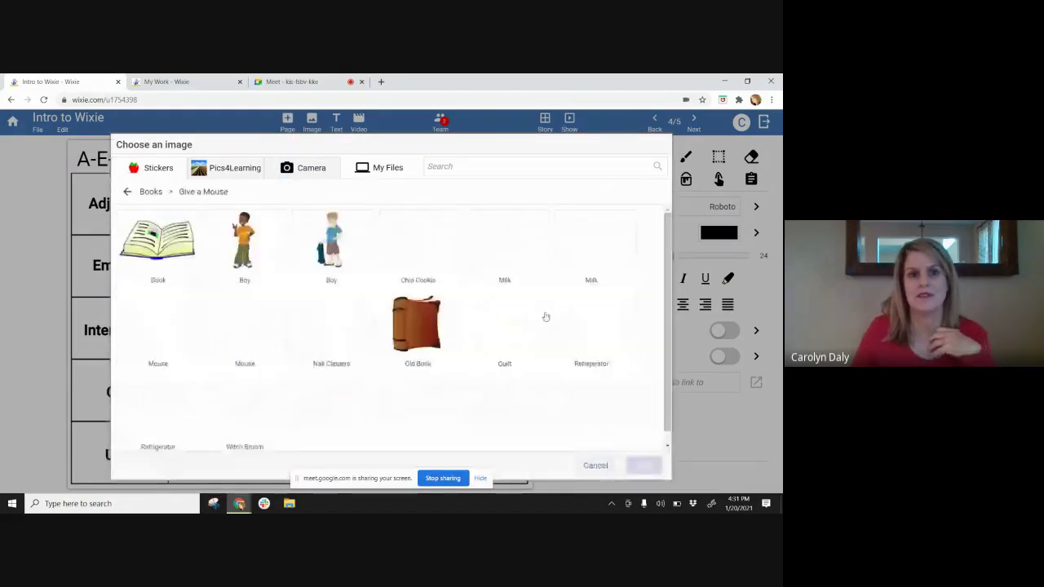
click(418, 245)
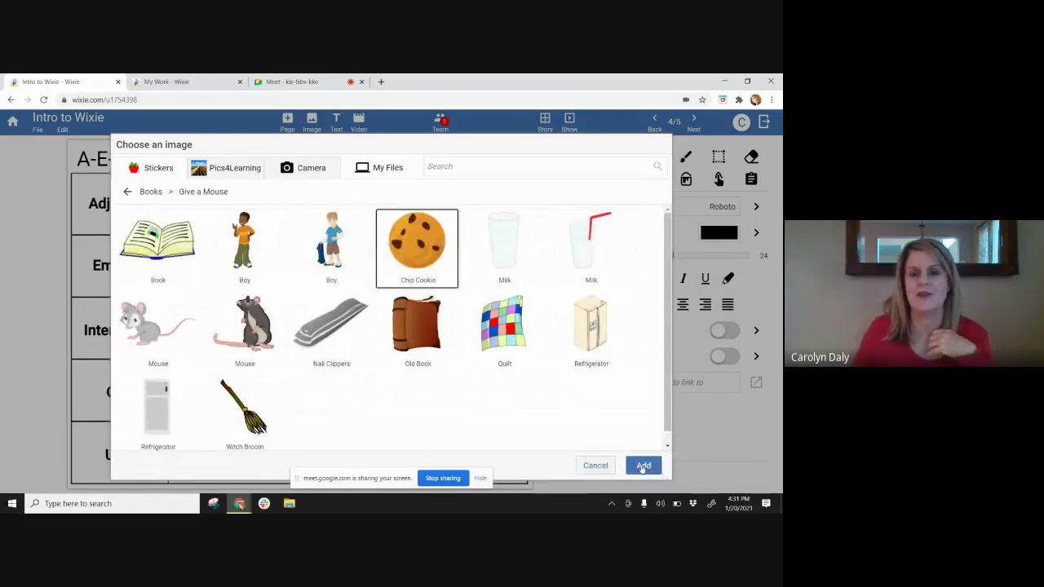
click(644, 465)
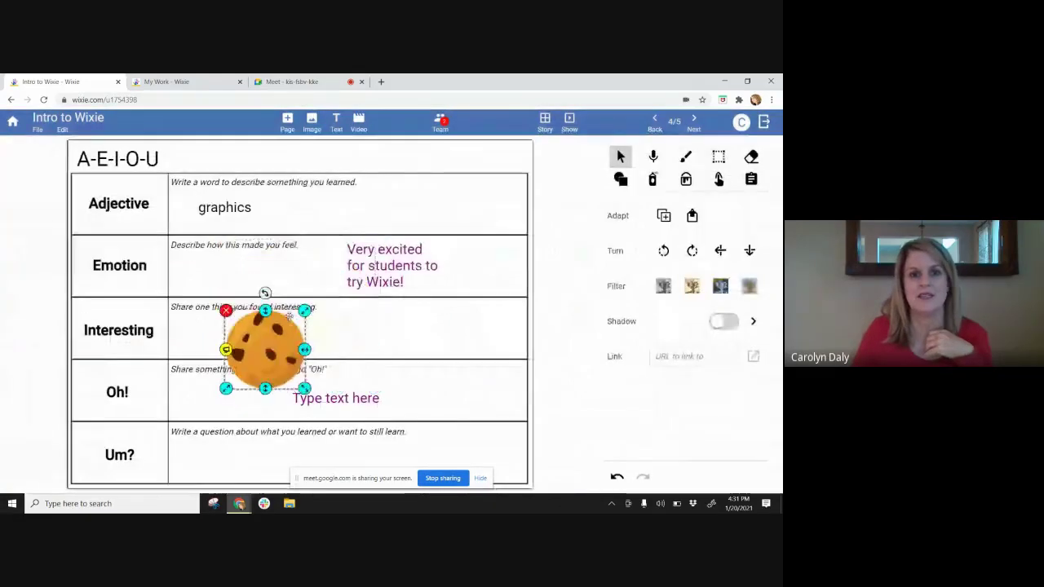
drag(256, 349, 468, 331)
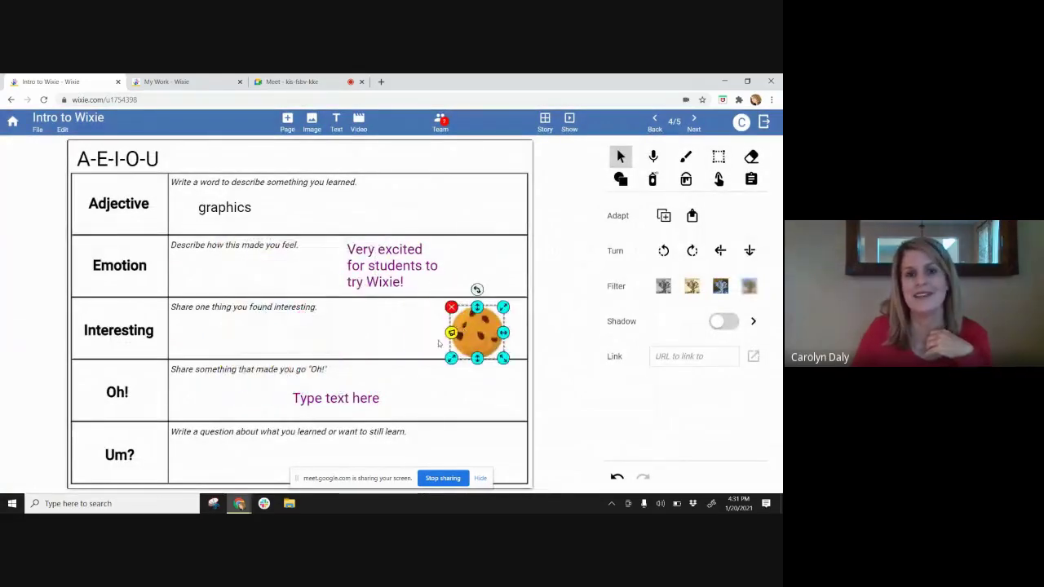